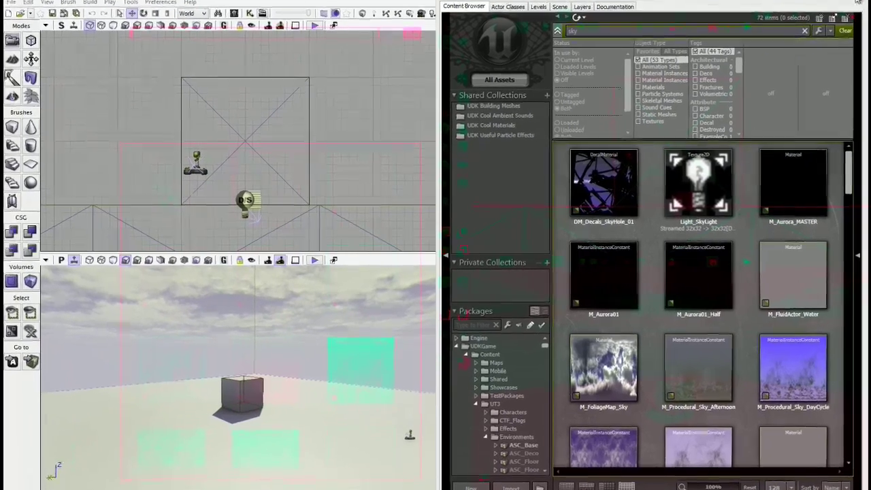
- Pan and zoom the front orthographic view to examine the cube from different distances
key("ctrl+shift+f")
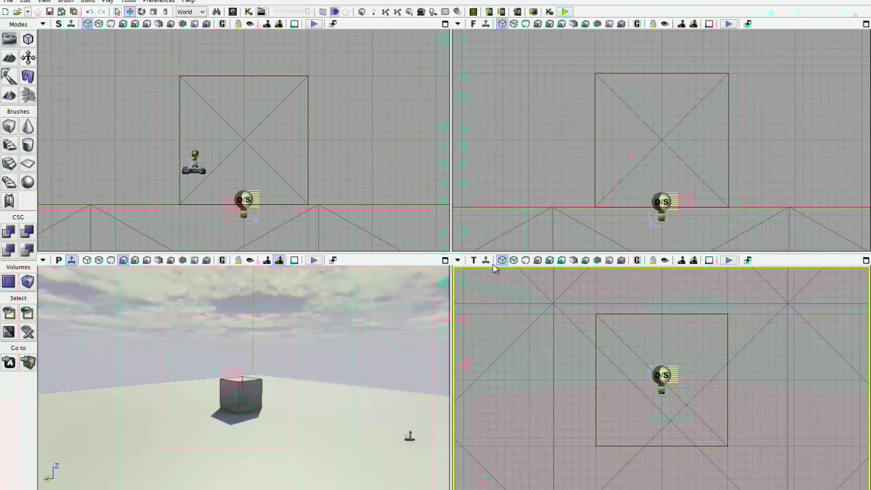
left_click_drag(547, 156, 527, 109)
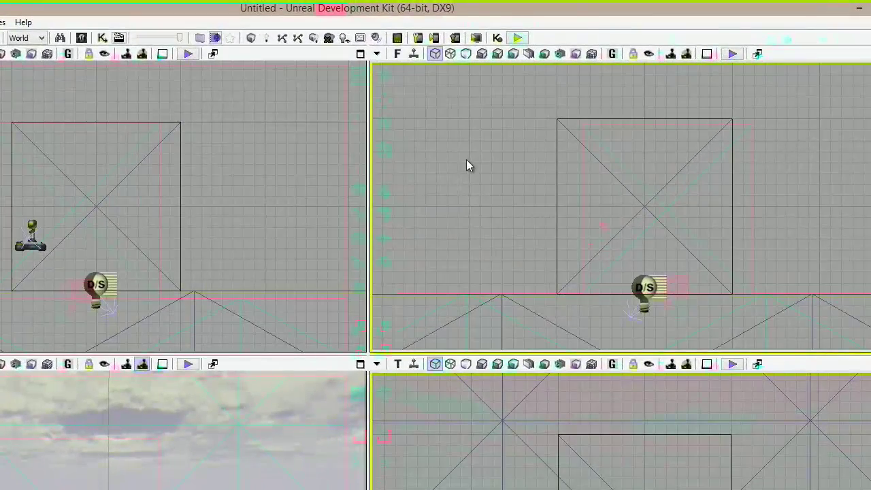
mouse_move(467, 165)
left_mouse_down()
mouse_move(606, 224)
mouse_move(522, 174)
mouse_move(595, 221)
mouse_move(558, 311)
left_mouse_up()
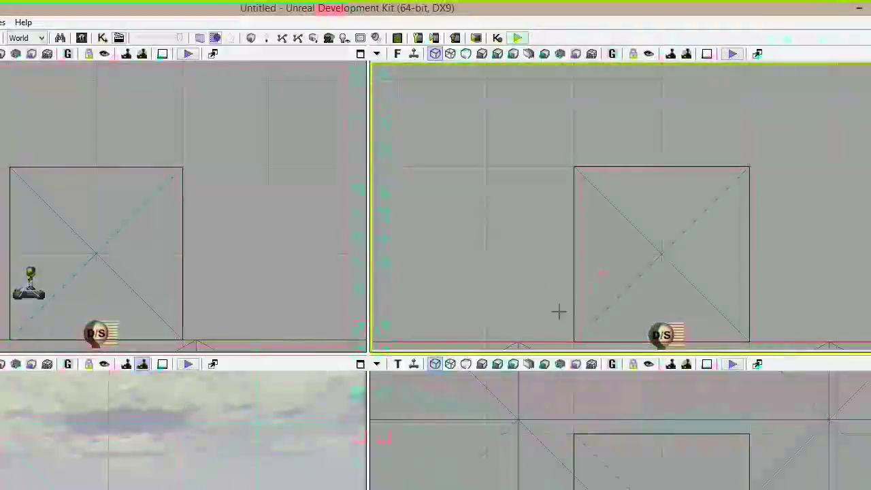
scroll(581, 304, "down", 11)
scroll(585, 304, "up", 2)
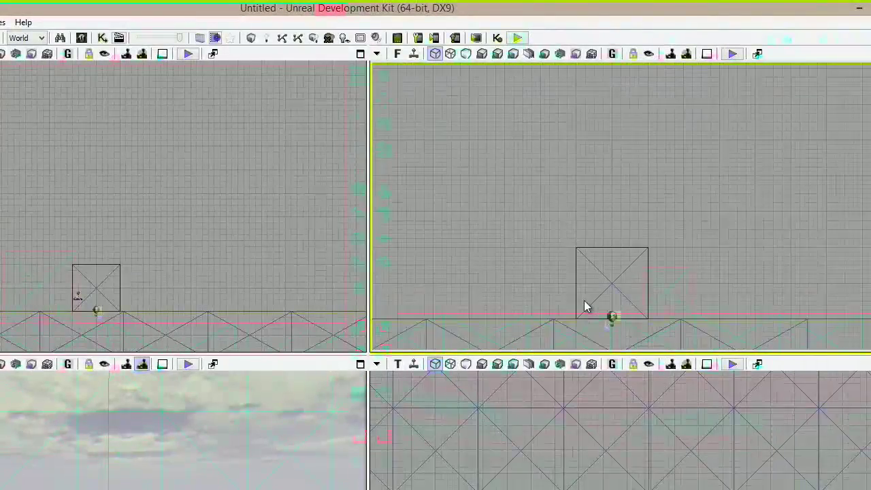
left_click_drag(521, 253, 539, 173)
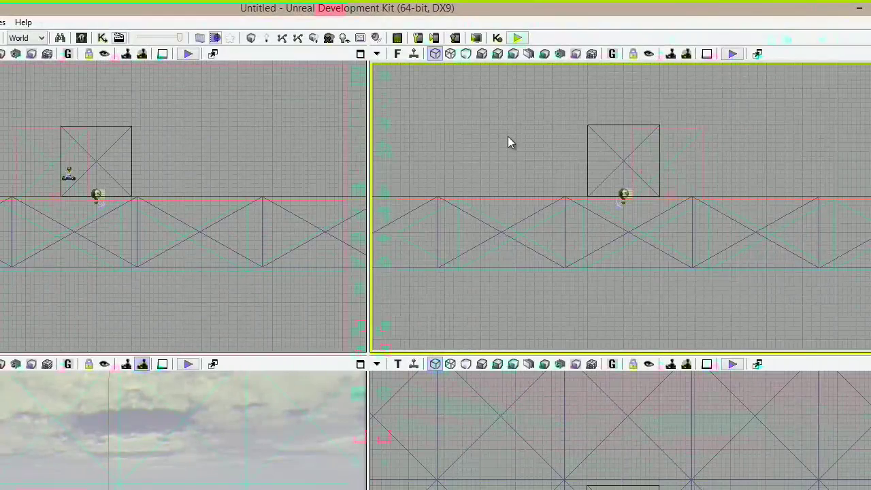
left_click_drag(510, 141, 458, 154)
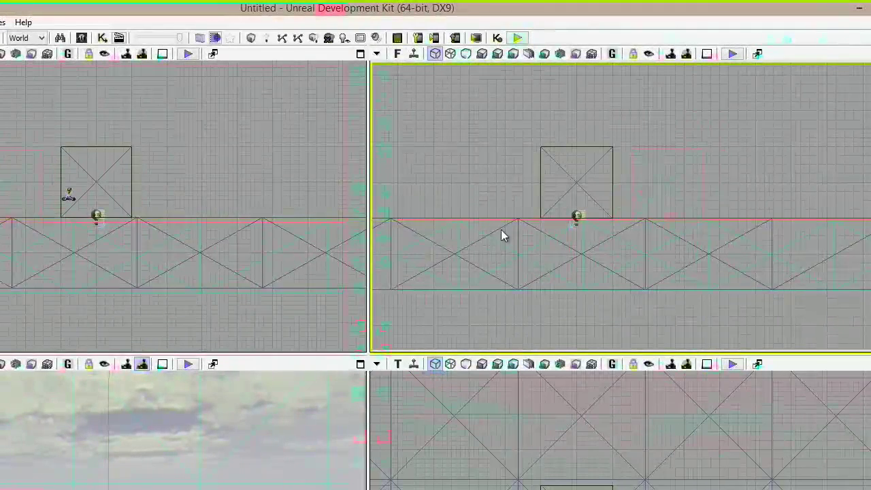
- Review the WASD camera control options in the editor preferences
left_click(3, 23)
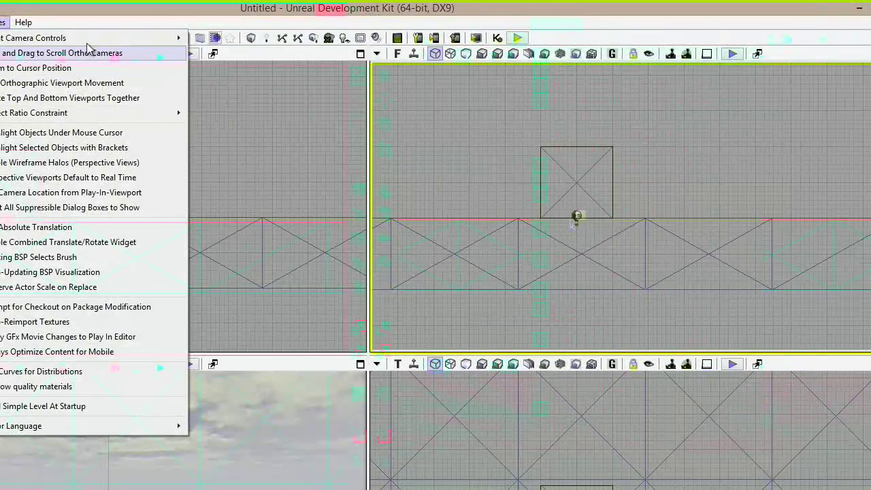
mouse_move(84, 39)
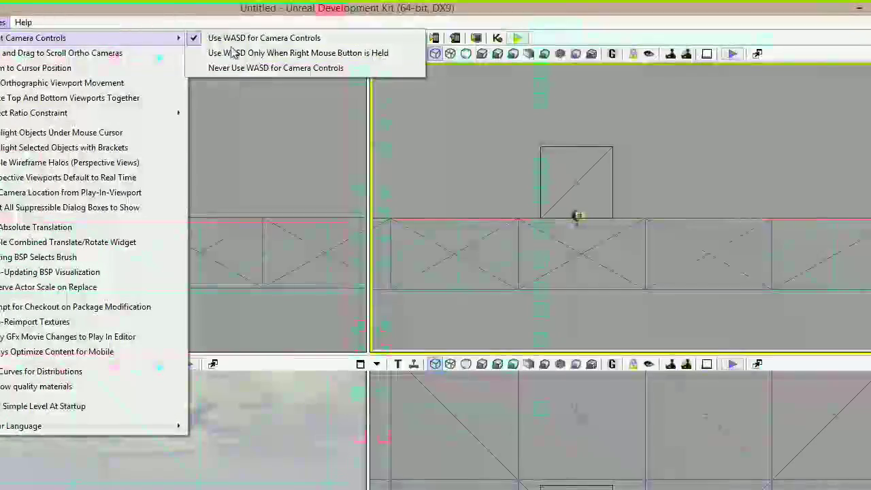
left_click(234, 7)
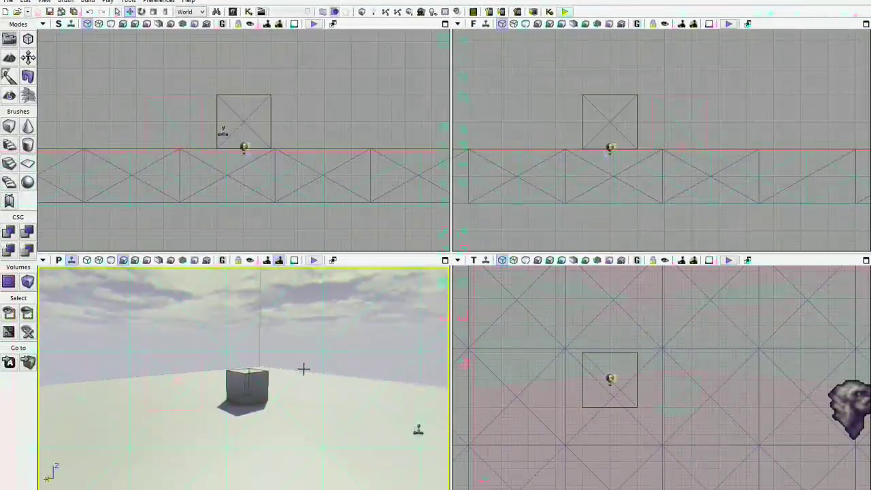
- Move and rotate the perspective camera to examine the cube from several angles
right_click_drag(304, 369, 289, 265)
middle_click_drag(288, 264, 165, 412)
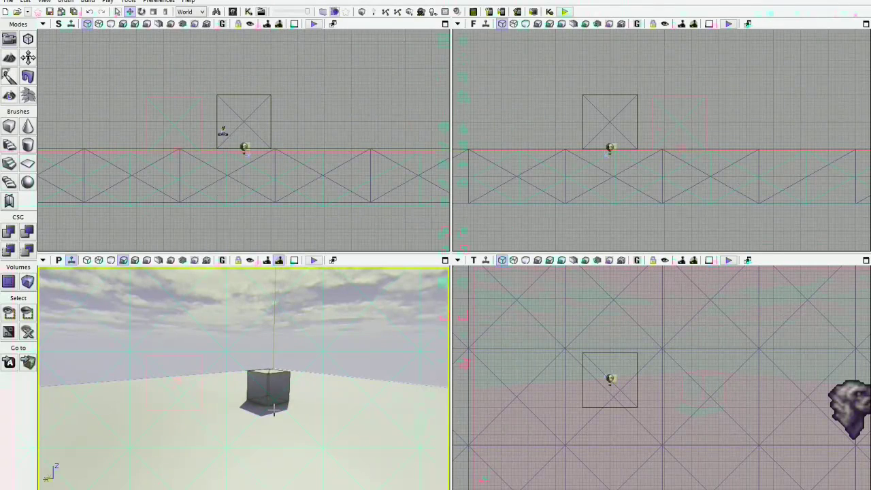
scroll(282, 411, "up", 3)
scroll(282, 410, "down", 2)
scroll(283, 410, "down", 1)
key("Up")
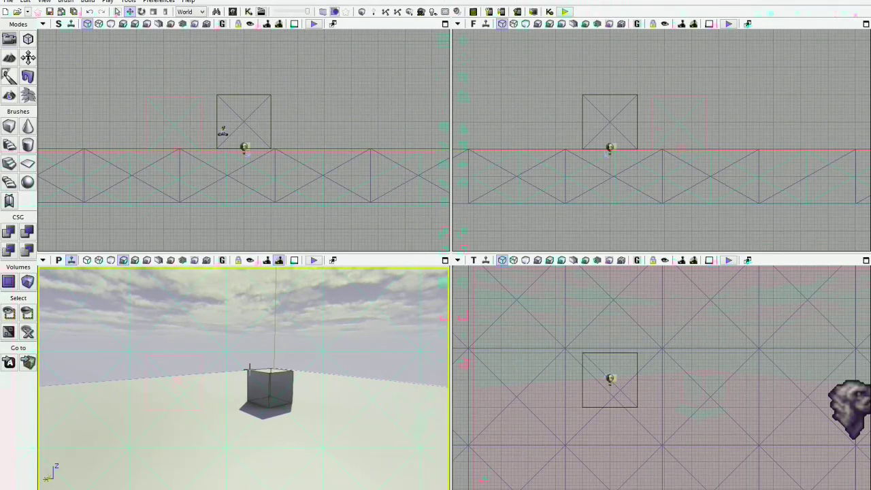
key("Left")
key("Down")
key("Right")
left_click_drag(250, 368, 361, 412)
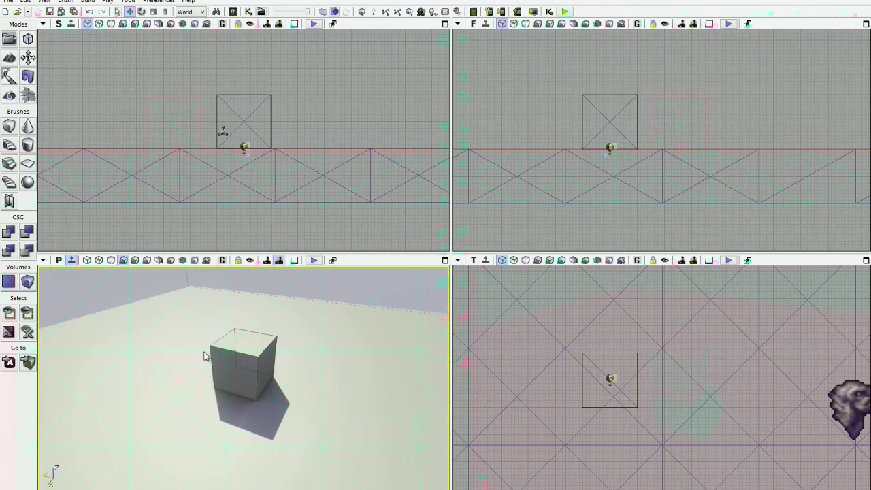
- Check the perspective viewport's camera movement speed control and look around the scene from the camera
left_click(294, 261)
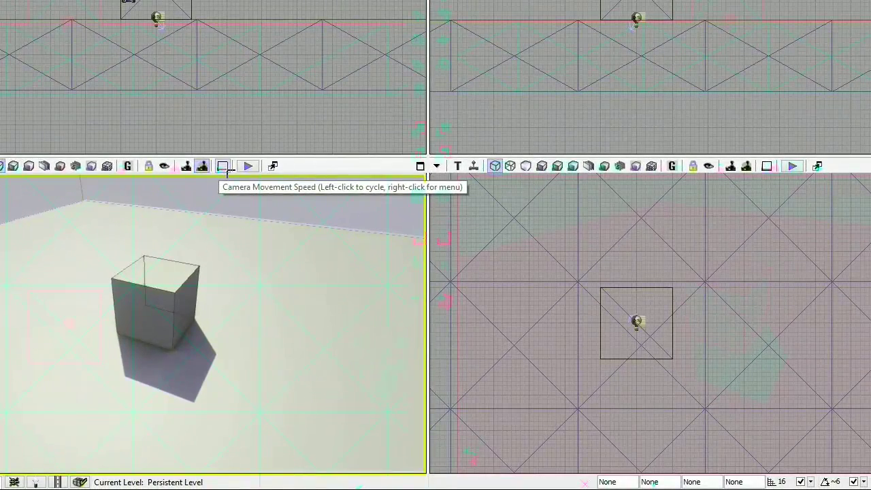
right_click_drag(188, 381, 64, 171)
right_click_drag(49, 320, 83, 467)
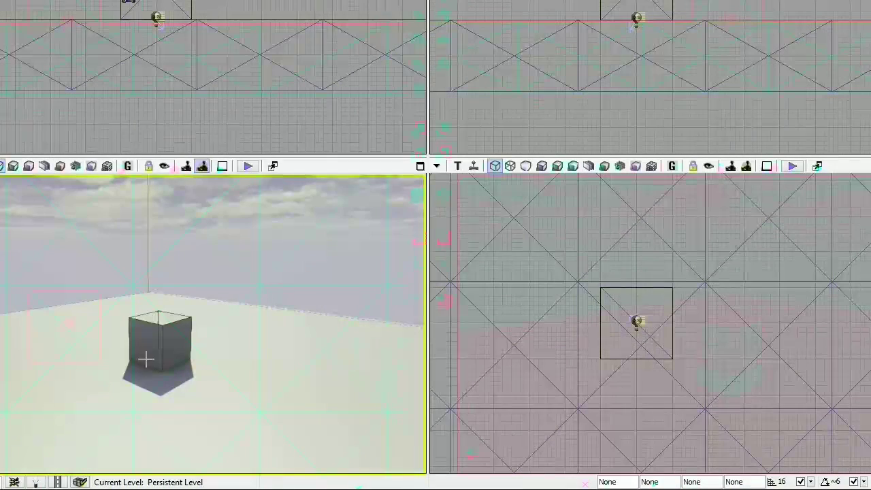
right_click_drag(145, 360, 150, 325)
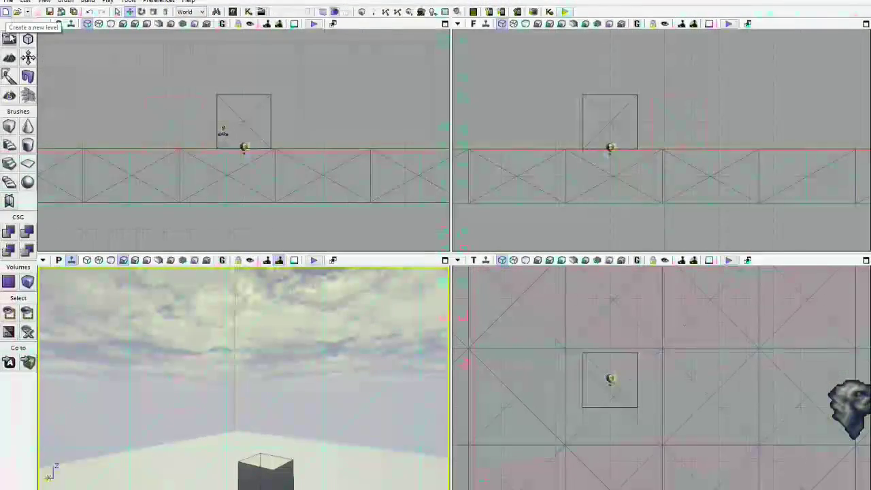
- Create a new level from the Blank Map template and angle the perspective view onto its builder brush
left_click(5, 12)
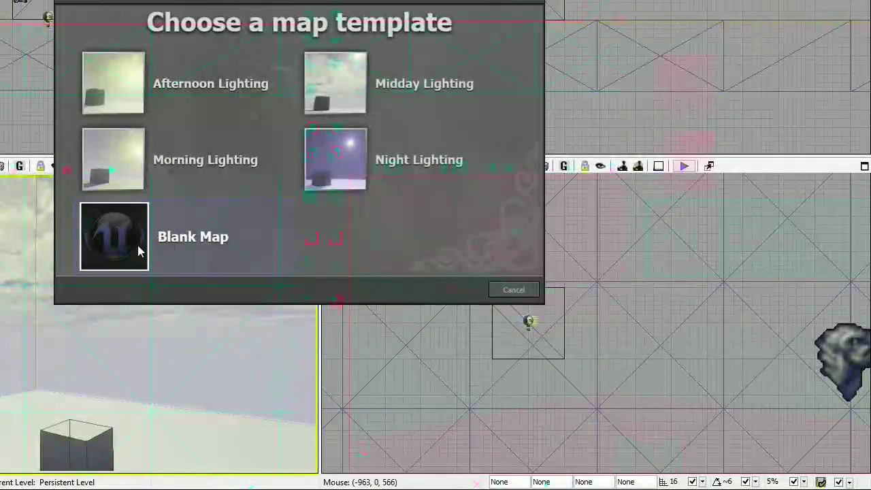
left_click(136, 243)
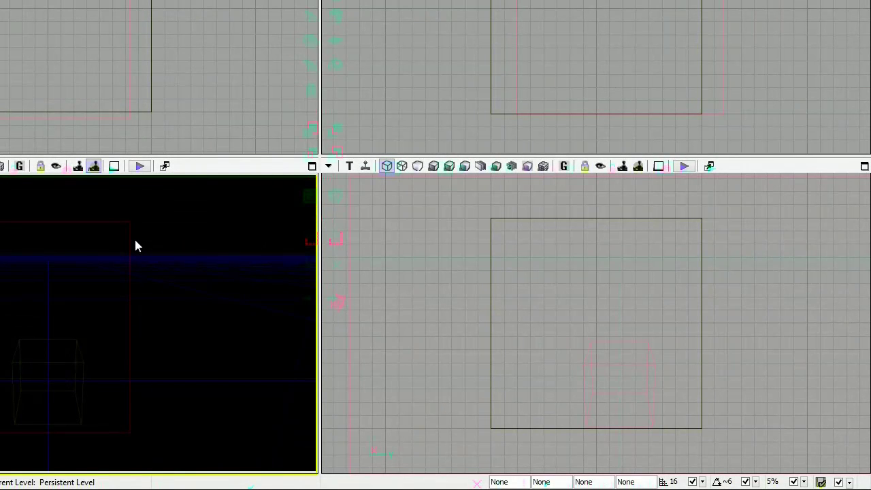
right_click_drag(135, 242, 239, 284)
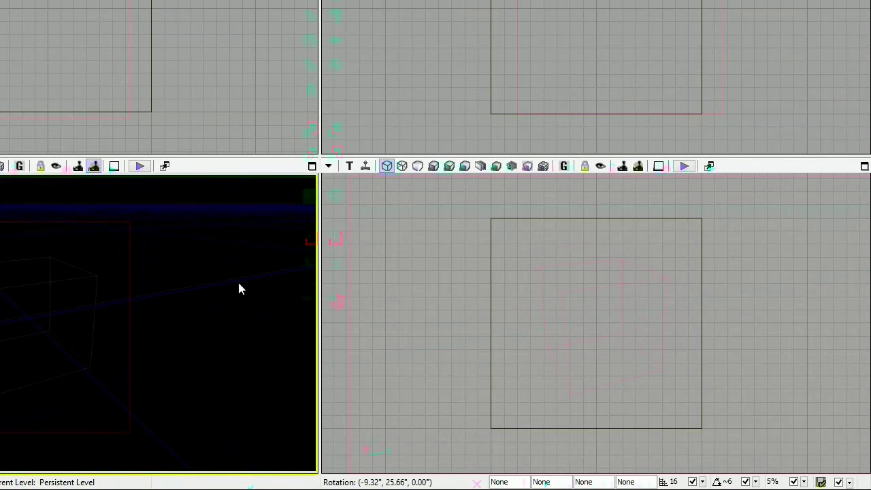
- Select the builder brush and try the cone, cylinder, curved staircase, linear staircase and sphere shapes on it
left_click(151, 78)
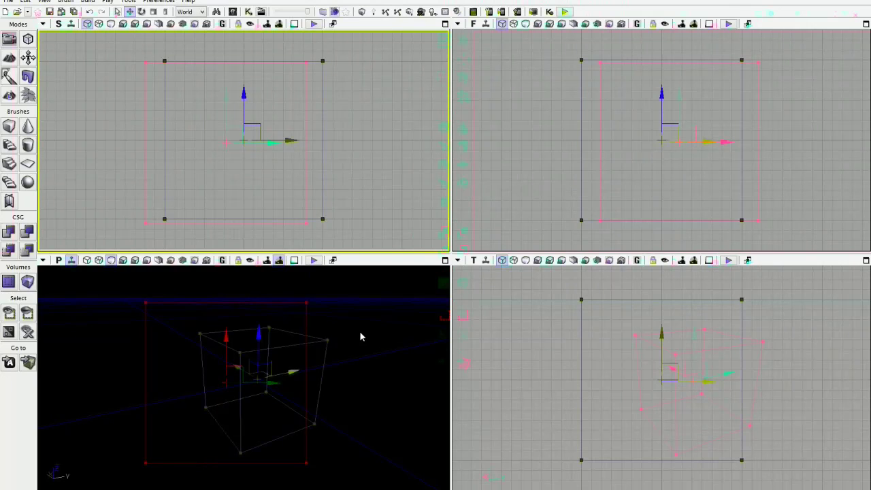
left_click(27, 128)
left_click(27, 145)
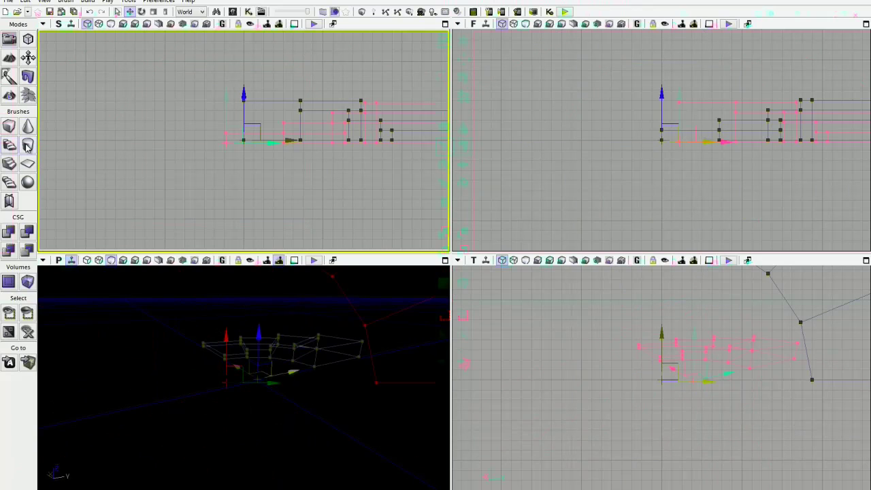
left_click(10, 145)
left_click(11, 166)
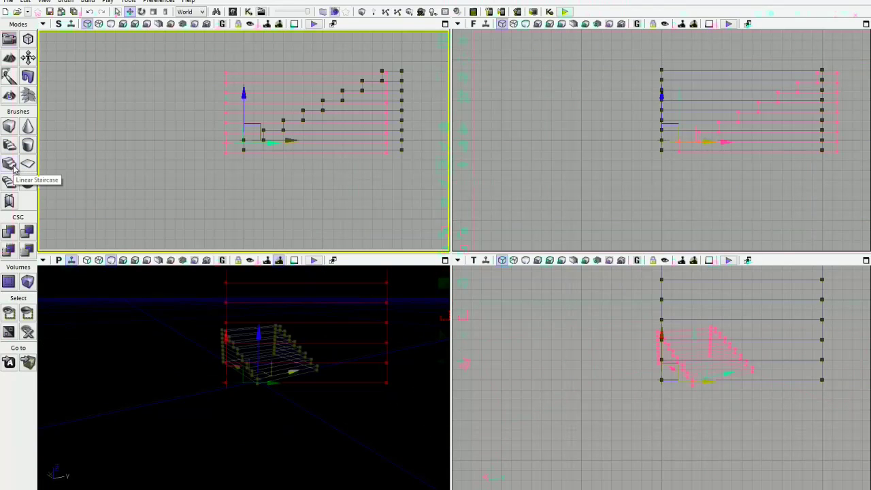
left_click(28, 182)
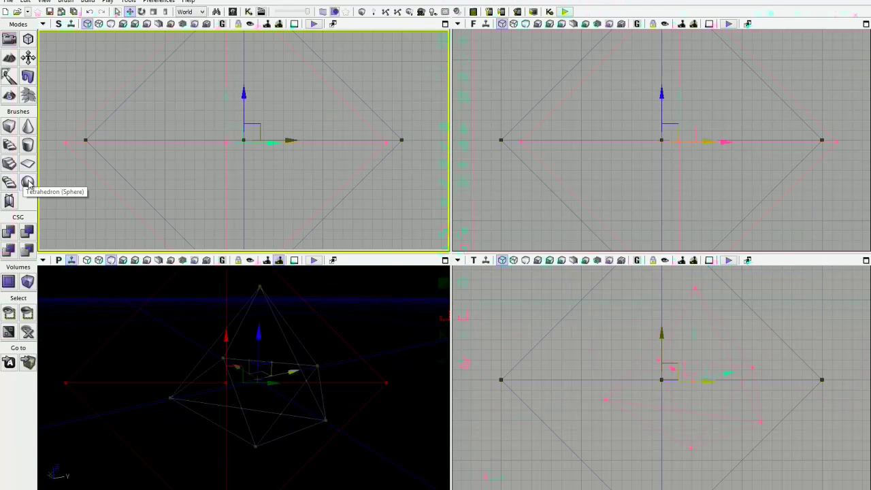
- Build a solid cube brush with X 1024, Y 1024 and Z 32
right_click(9, 131)
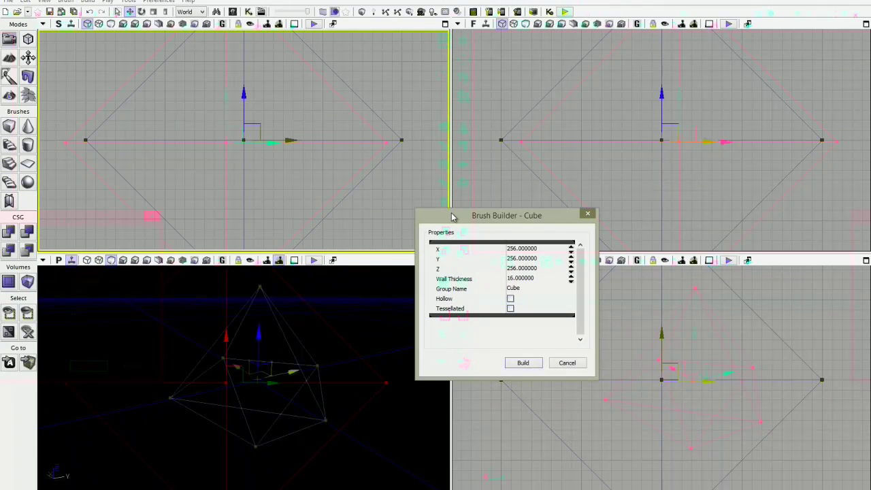
left_click(525, 250)
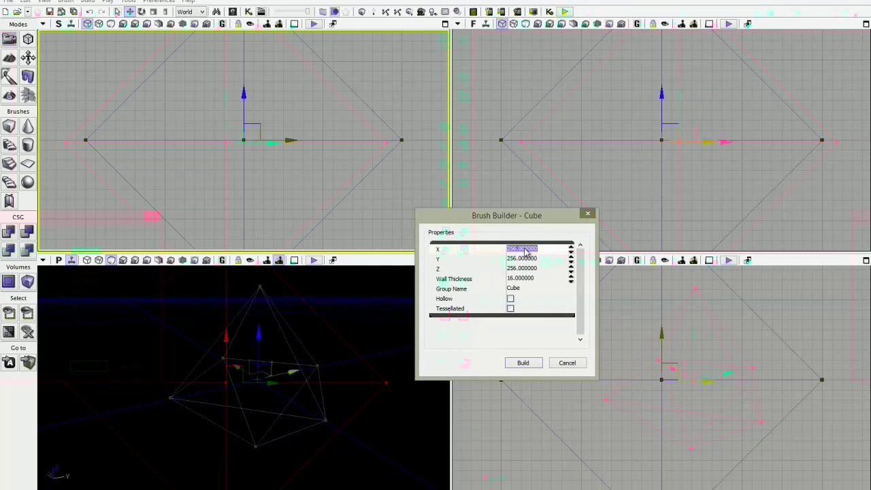
type("1024")
key("Tab")
type("1")
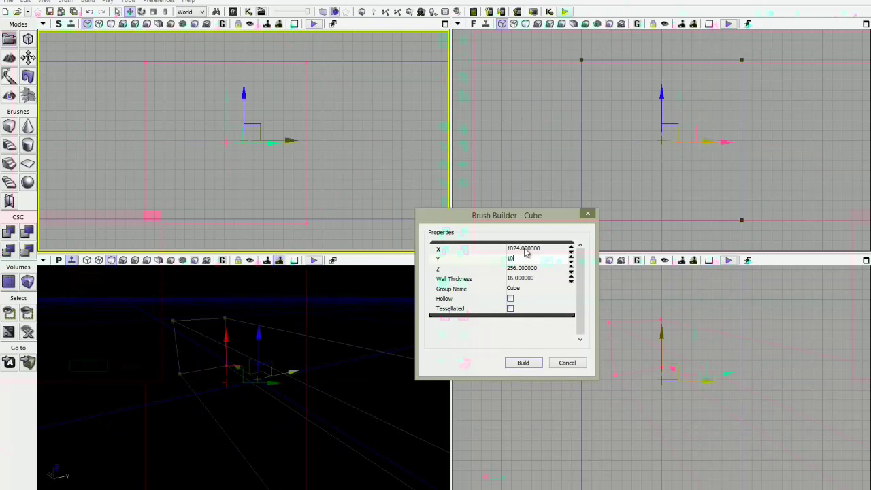
type("024")
key("Tab")
type("32")
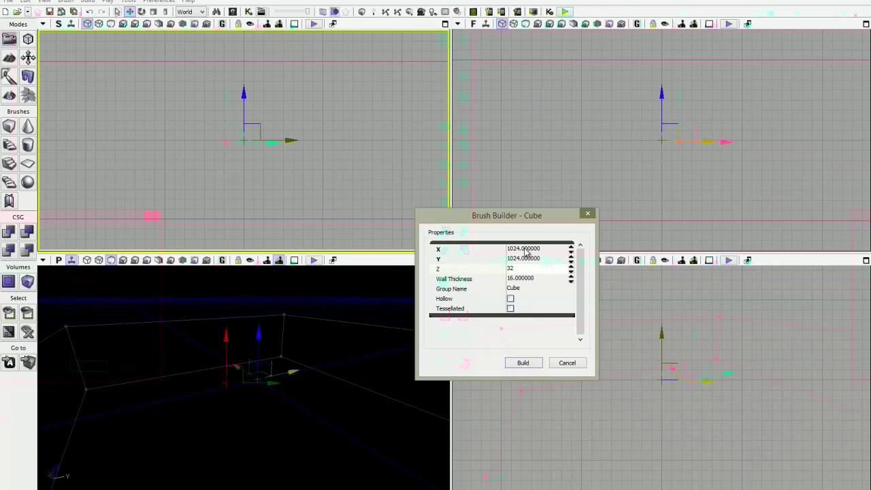
key("Tab")
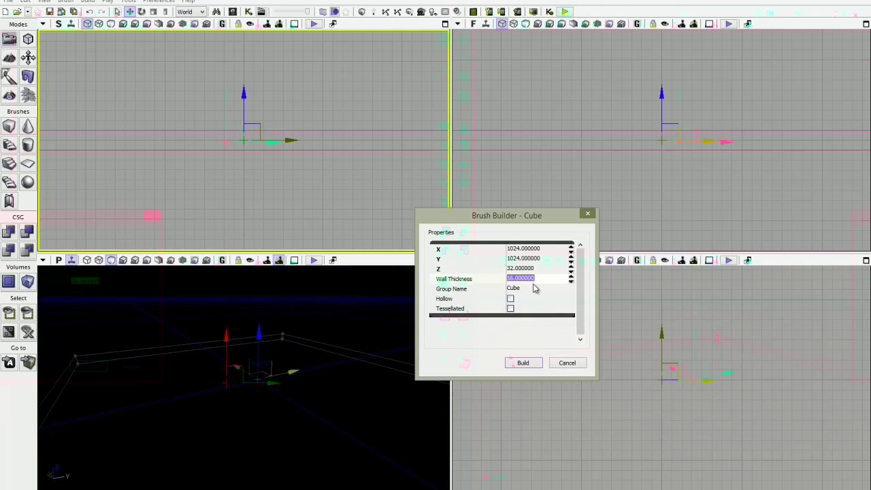
left_click(512, 299)
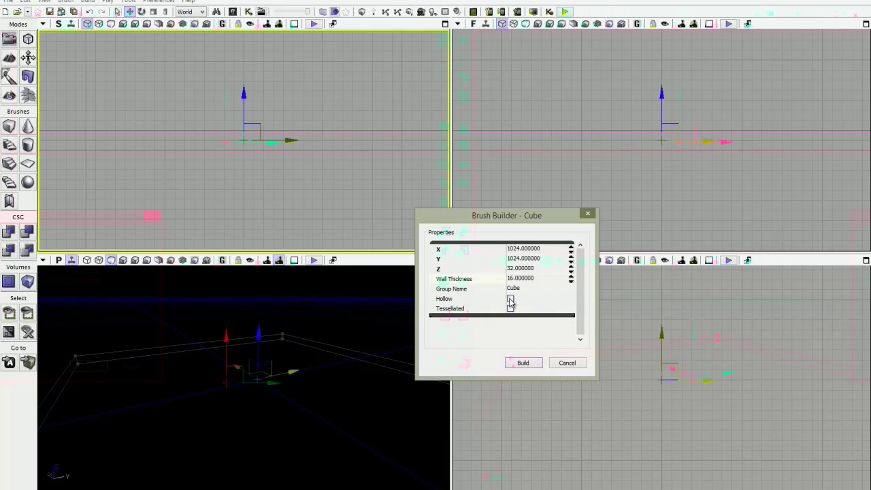
left_click(525, 365)
left_click(589, 214)
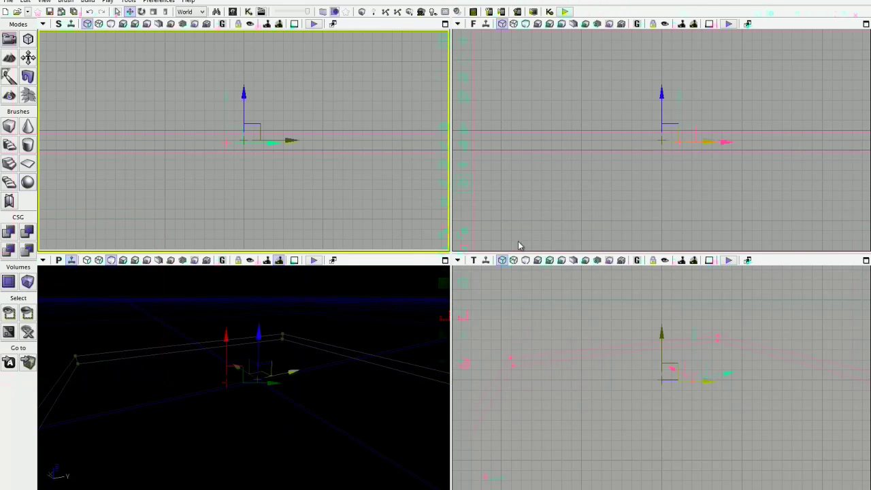
- Add the flat cube brush to the level as solid floor geometry with CSG Add
right_click_drag(341, 326, 323, 355)
left_click_drag(324, 361, 298, 312)
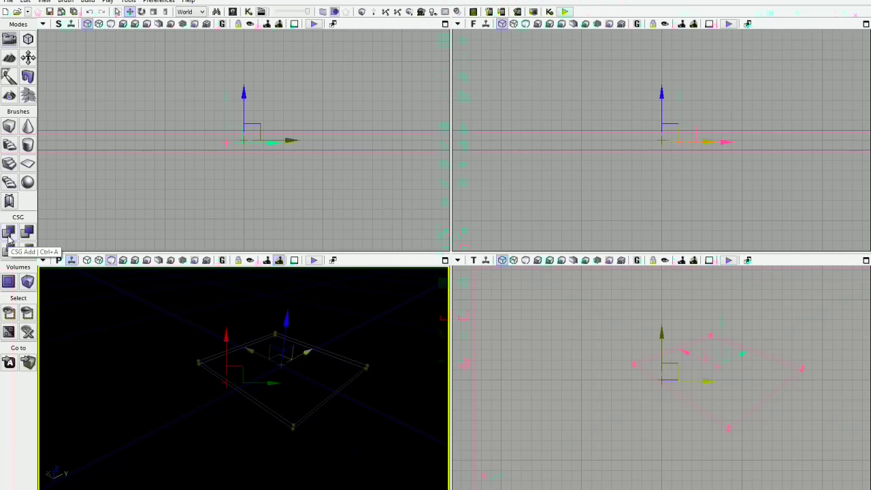
left_click(9, 232)
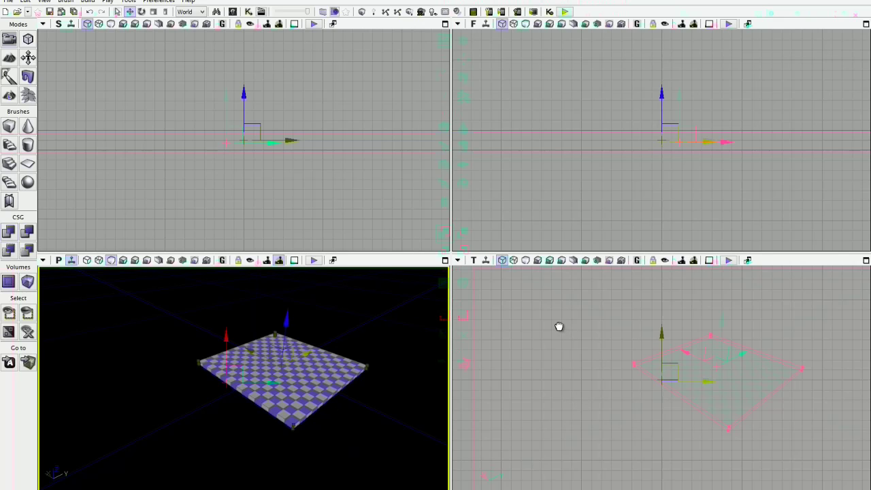
- Reshape the builder brush as a solid wall-sized cube with X 32, Y 1024 and Z 256
mouse_move(561, 327)
left_mouse_down()
mouse_move(611, 343)
mouse_move(603, 367)
mouse_move(590, 359)
left_mouse_up()
scroll(615, 348, "down", 4)
scroll(629, 355, "down", 2)
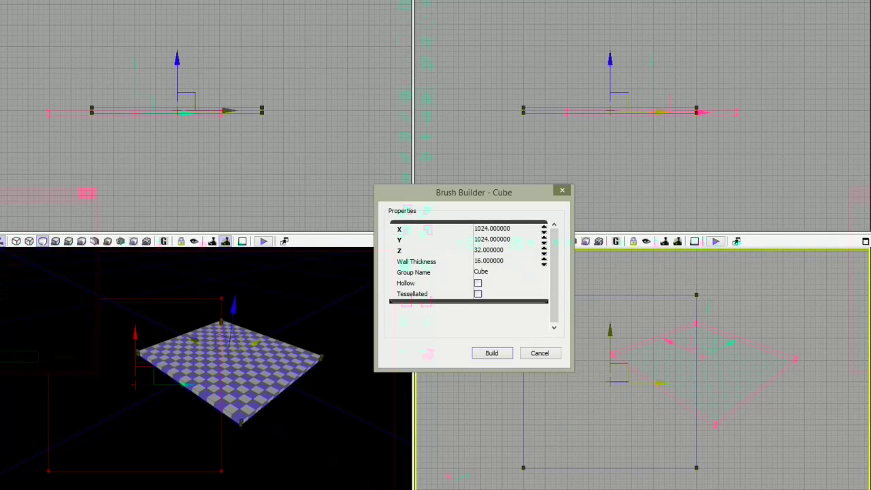
left_click(497, 230)
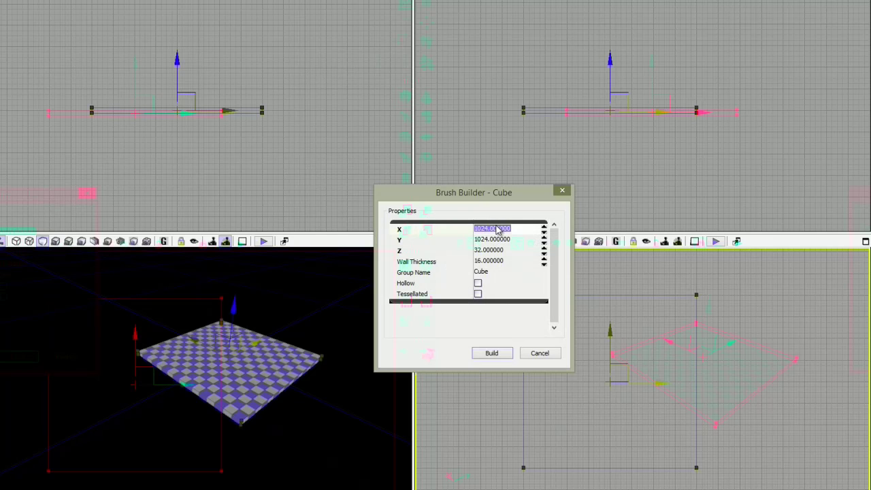
type("32")
key("Tab")
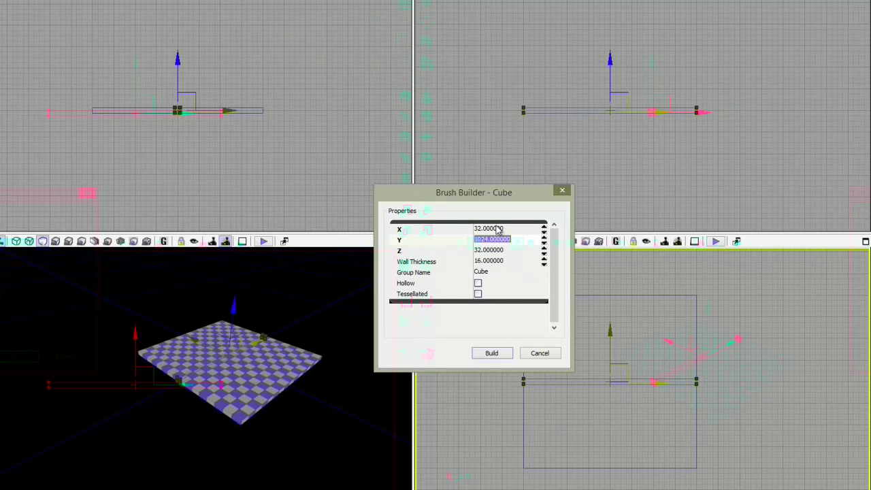
type("256")
key("Tab")
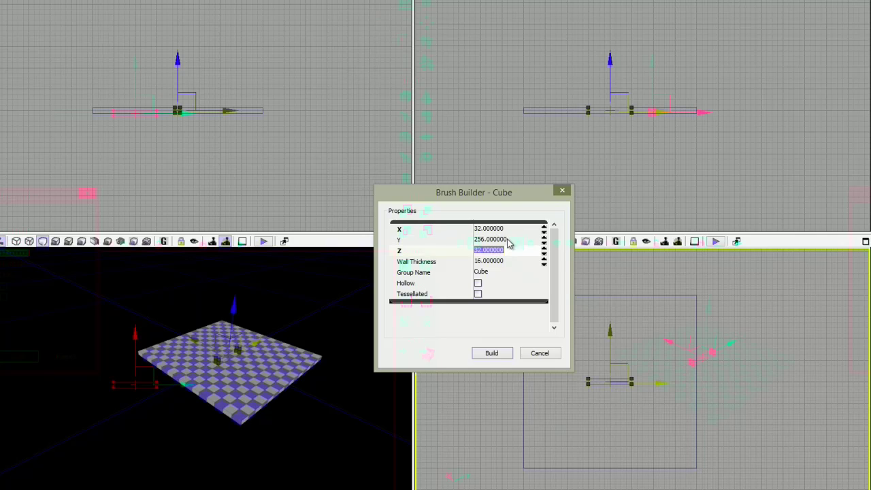
left_click(509, 241)
type("1024")
key("Tab")
type("256")
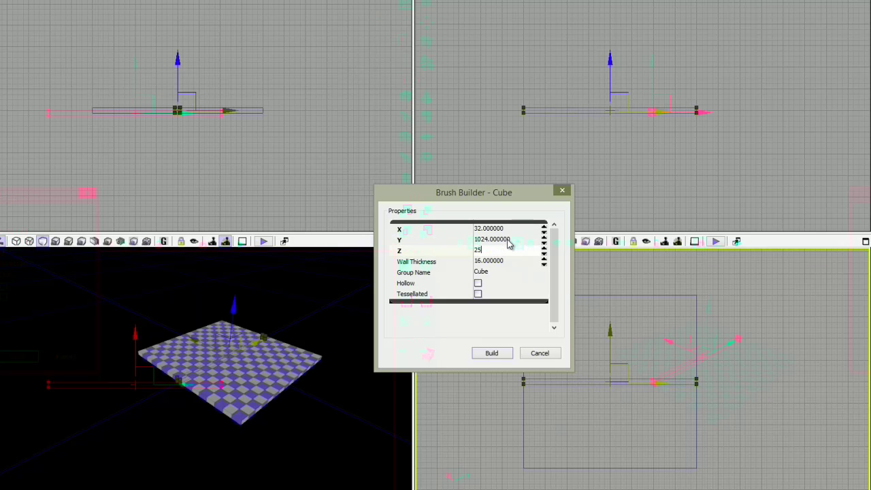
key("Tab")
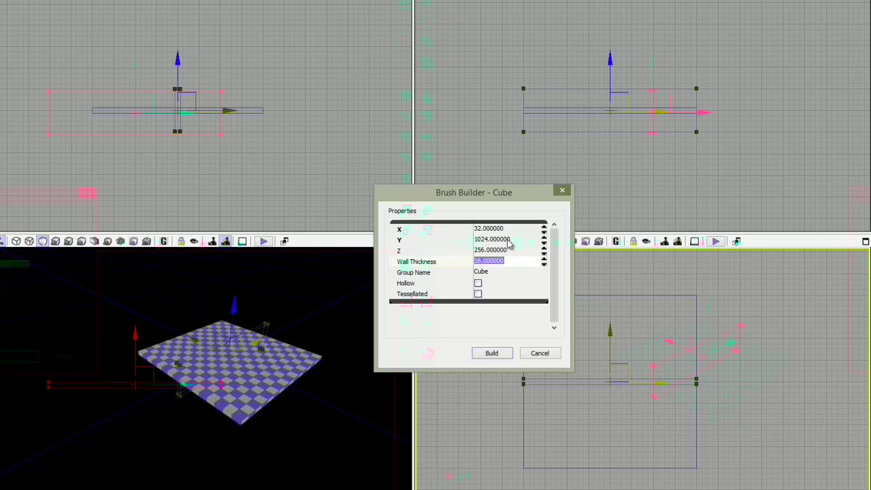
left_click(562, 191)
- Raise the builder brush onto the floor, align it with one floor edge and add it as a wall with CSG Add
left_click_drag(611, 66, 615, 34)
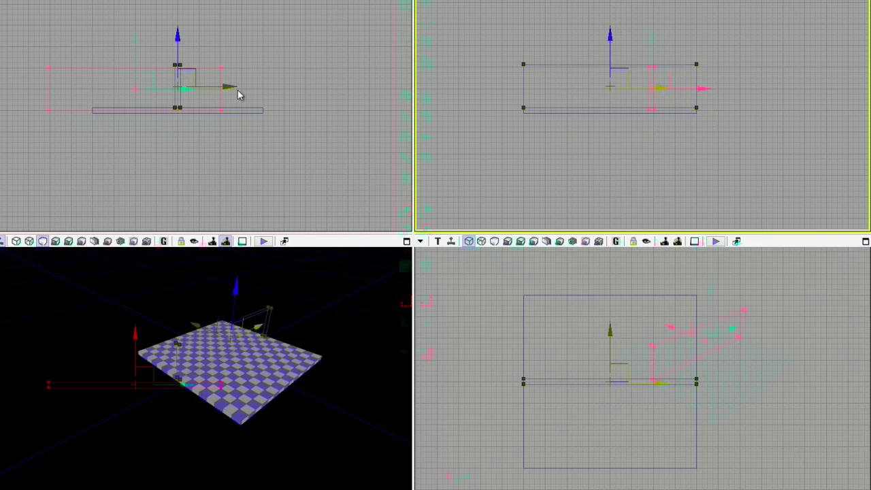
left_click_drag(233, 87, 147, 88)
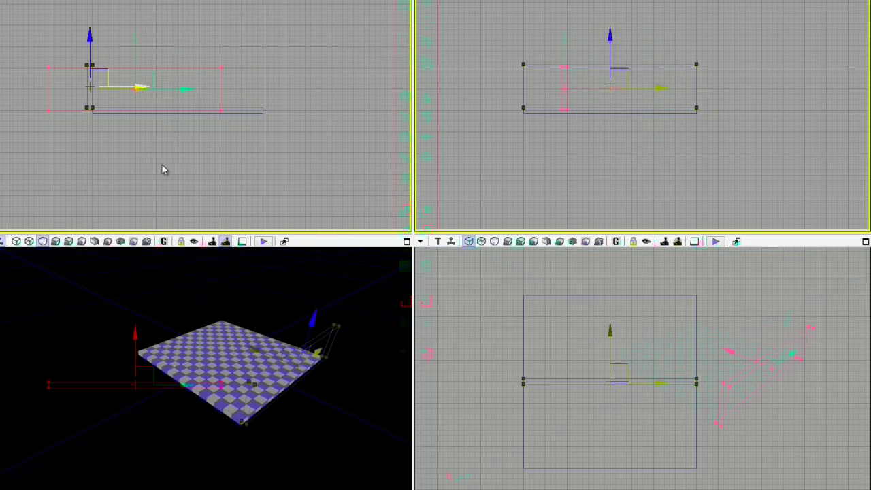
left_click_drag(194, 269, 413, 266)
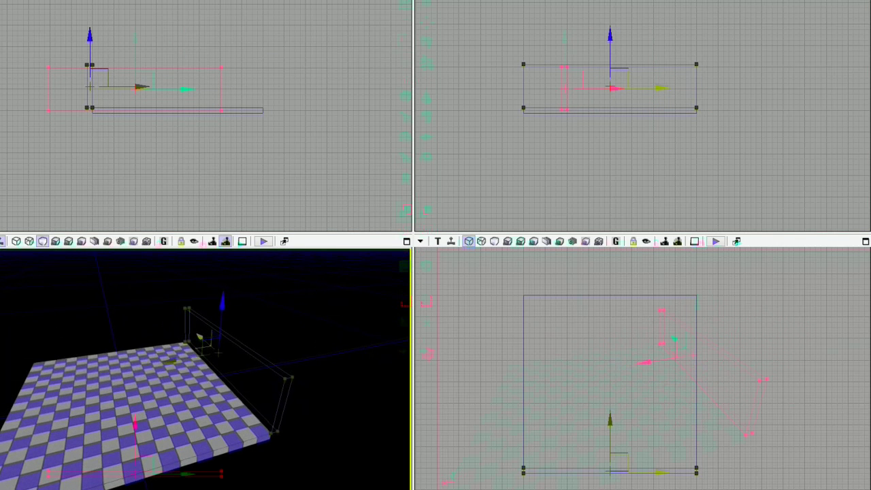
key("ctrl+a")
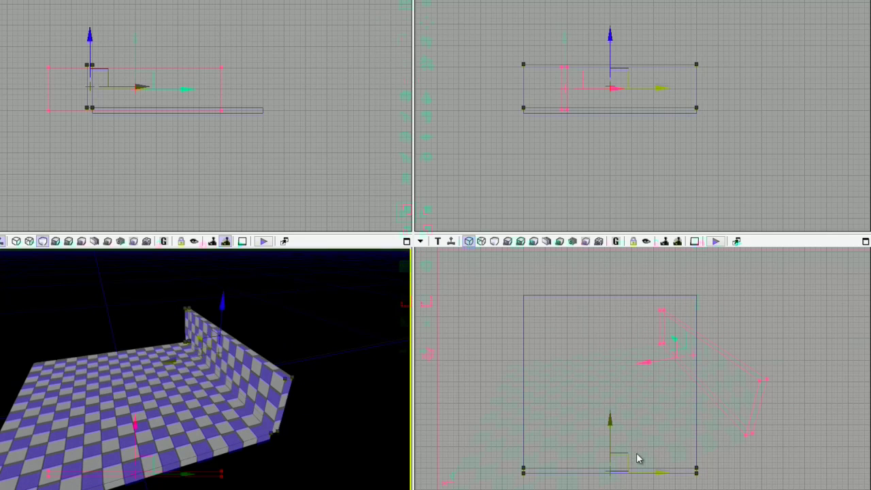
- Move the builder brush away from the new wall over the floor and remove it from view
left_click_drag(626, 454, 654, 380)
left_click_drag(610, 358, 611, 356)
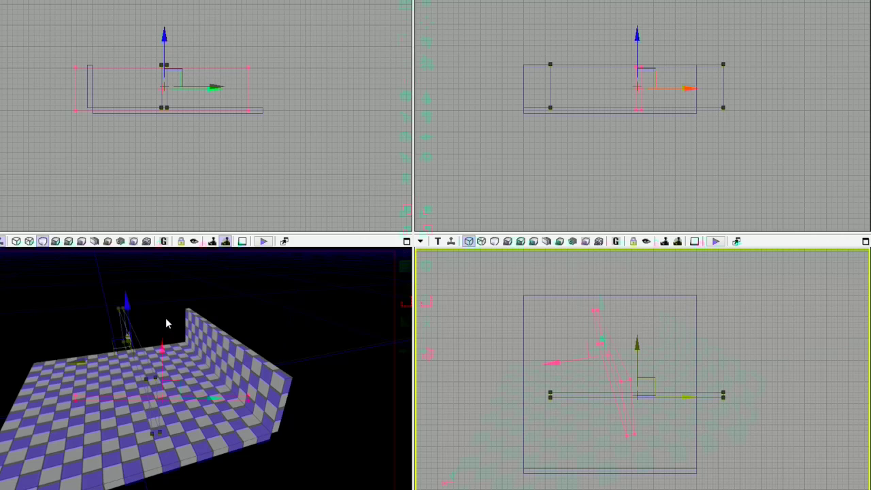
key("Delete")
left_click(166, 319)
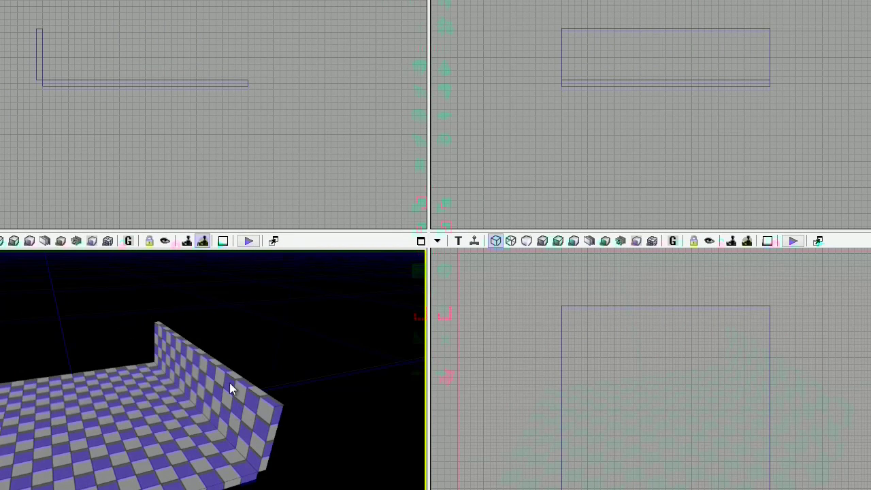
- Select the wall and floor brushes alternately in the side wireframe view and the perspective view
left_click(44, 43)
left_click(70, 81)
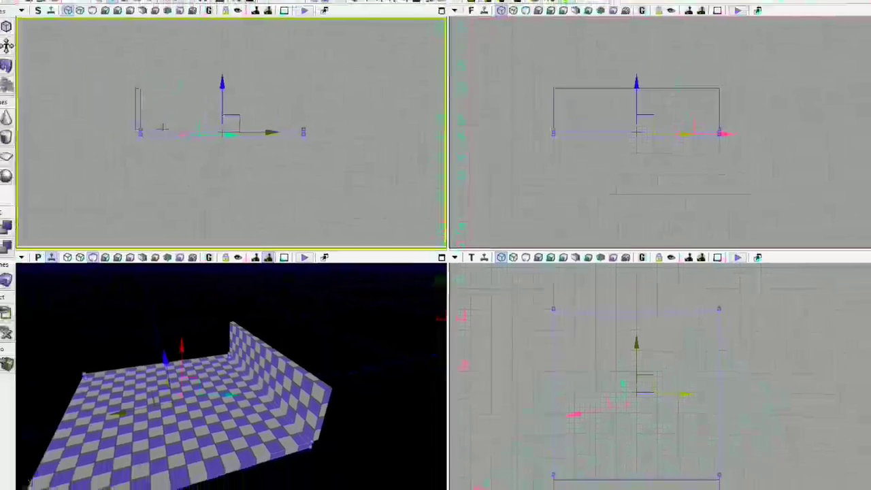
left_click(140, 105)
left_click(214, 412)
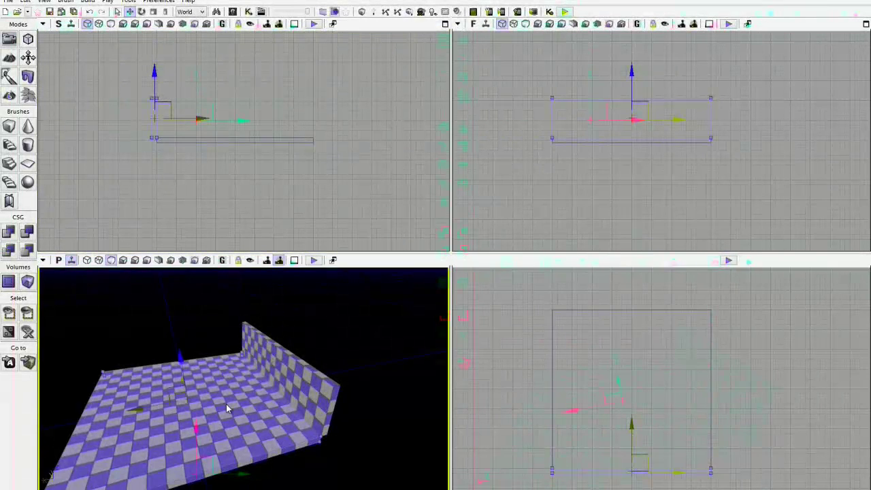
left_click(302, 393)
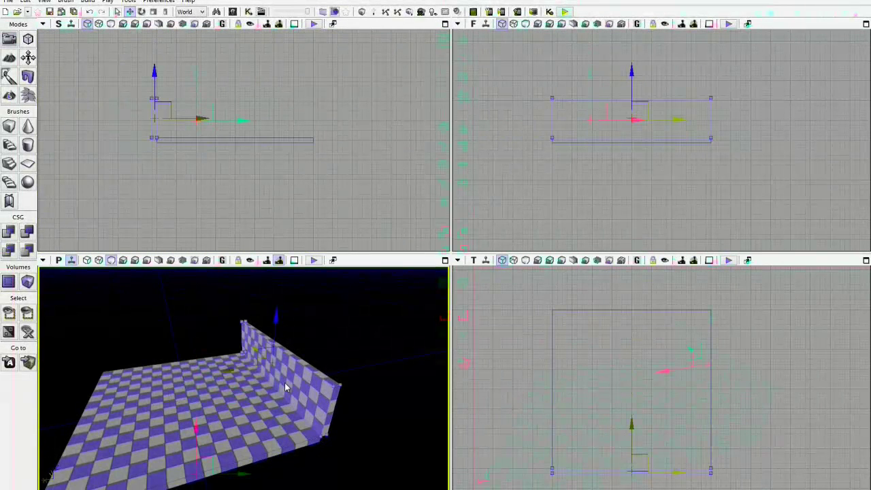
- Turn off Clicking BSP Selects Brush and try picking the wall and floor surfaces in the perspective view
left_click(155, 2)
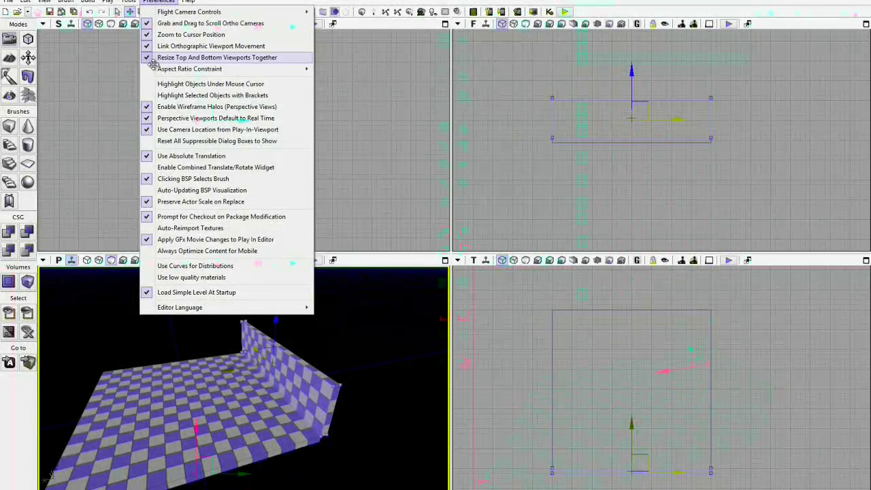
left_click(169, 179)
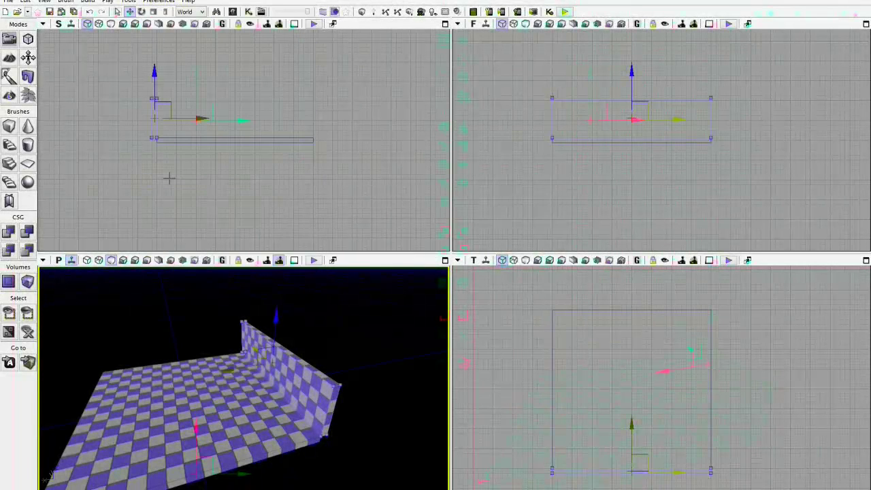
left_click(289, 378)
left_click(278, 446)
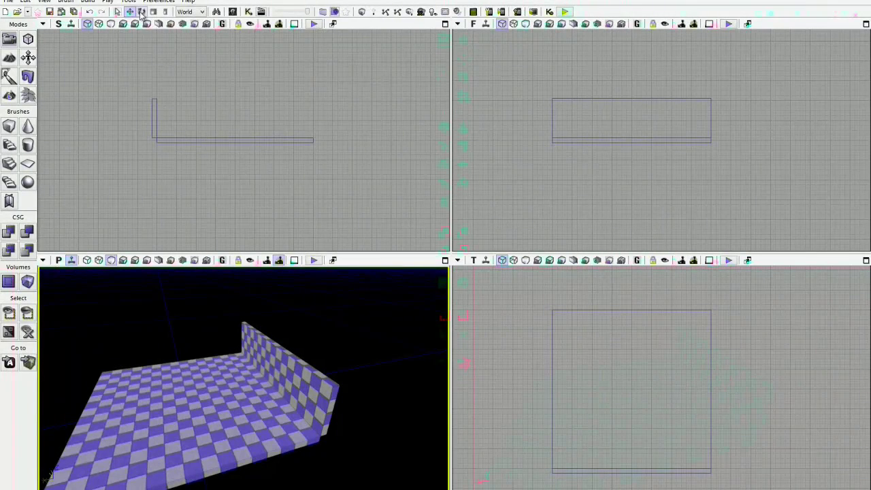
- Turn Clicking BSP Selects Brush back on and select the floor brush in the perspective view
left_click(159, 2)
left_click(194, 179)
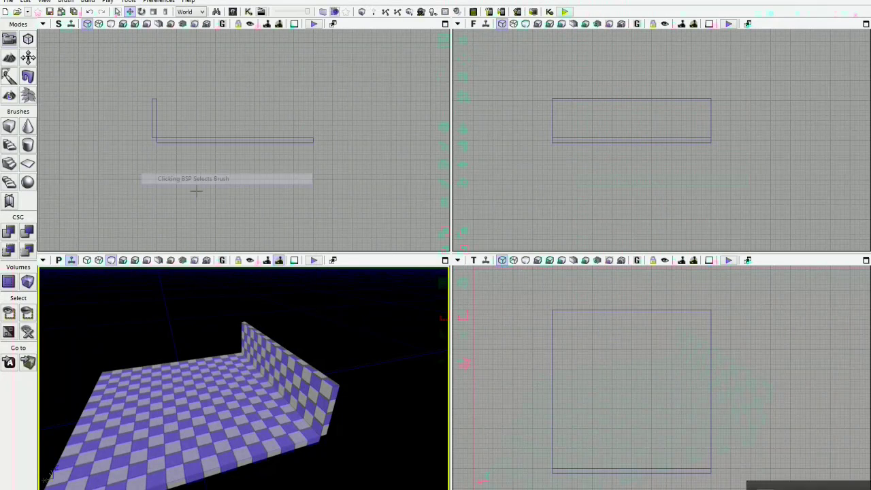
left_click(214, 368)
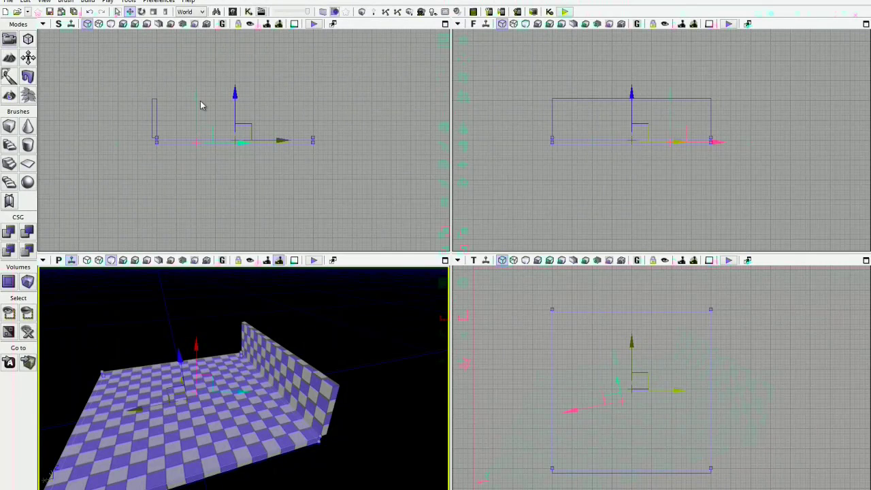
- Select the wall brush in selection mode and try the translation, rotation, scaling and non-uniform scaling modes on it
left_click(119, 11)
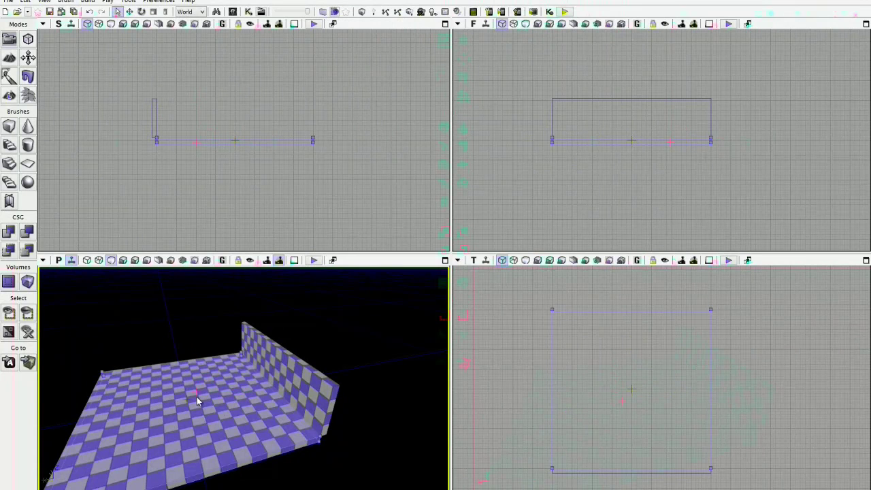
left_click(157, 129)
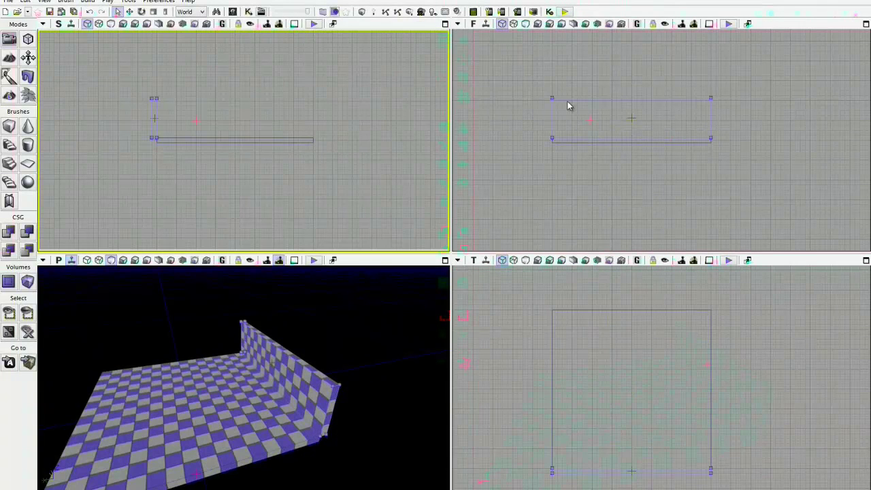
left_click(128, 12)
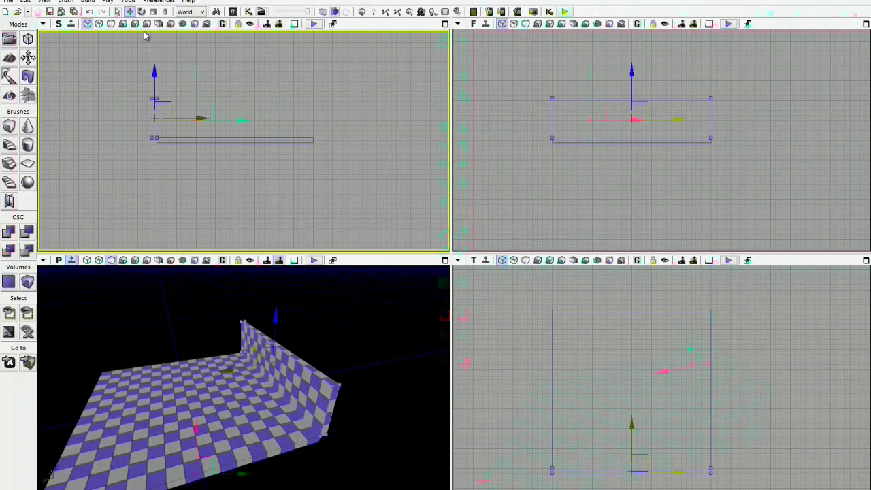
left_click(142, 11)
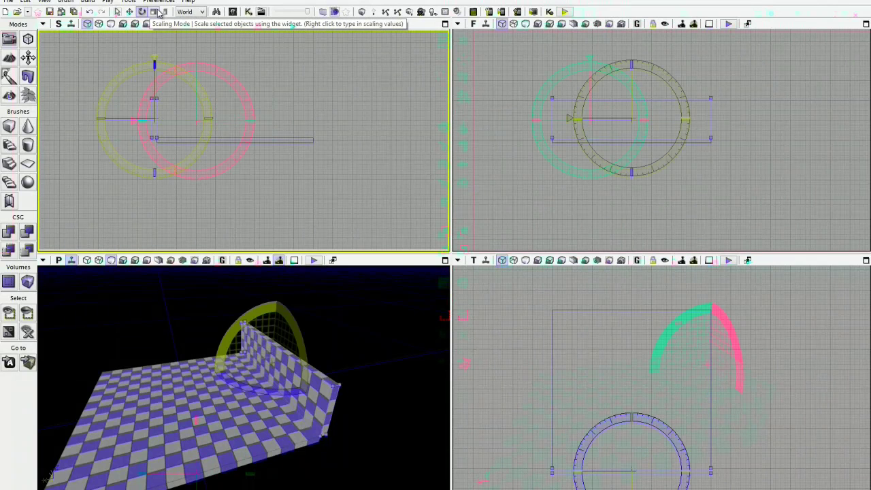
left_click(153, 11)
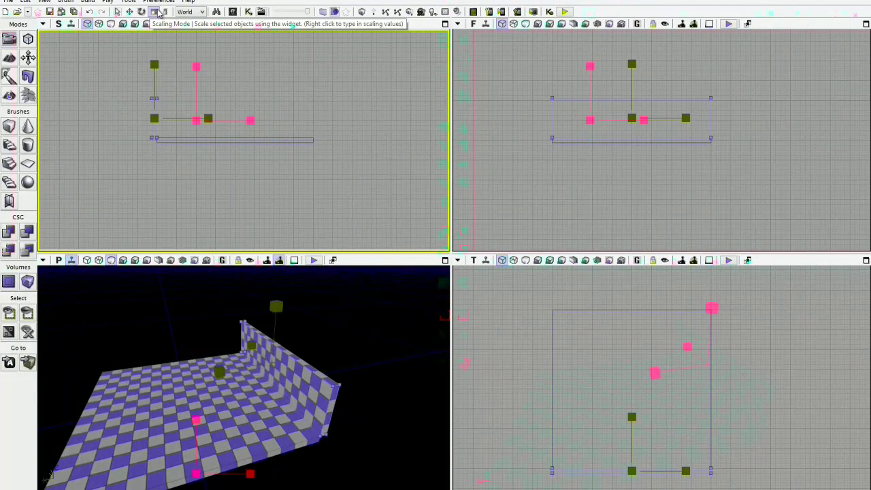
left_click(164, 12)
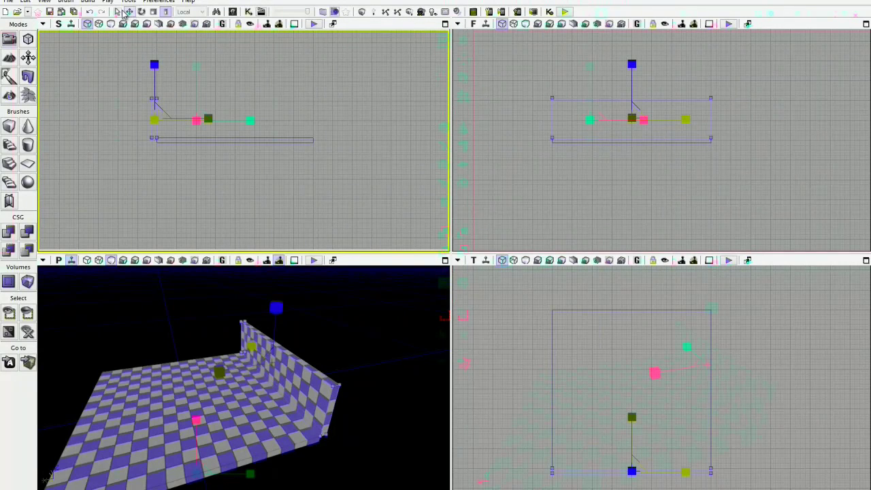
- Cycle the wall's transform widget repeatedly through its modes, ending on translation
key("space")
key("space")
key("space")
key("space")
key("space")
key("space")
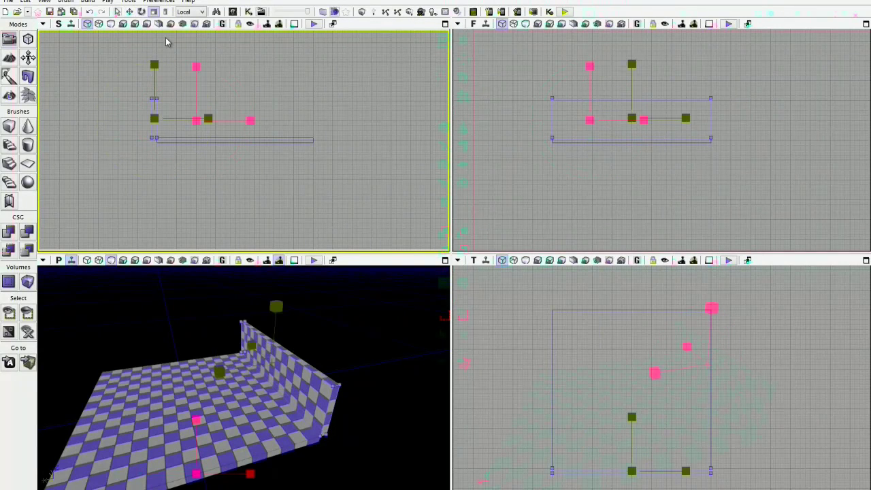
key("space")
key("space")
key("space")
key("space")
key("space")
key("space")
key("space")
key("space")
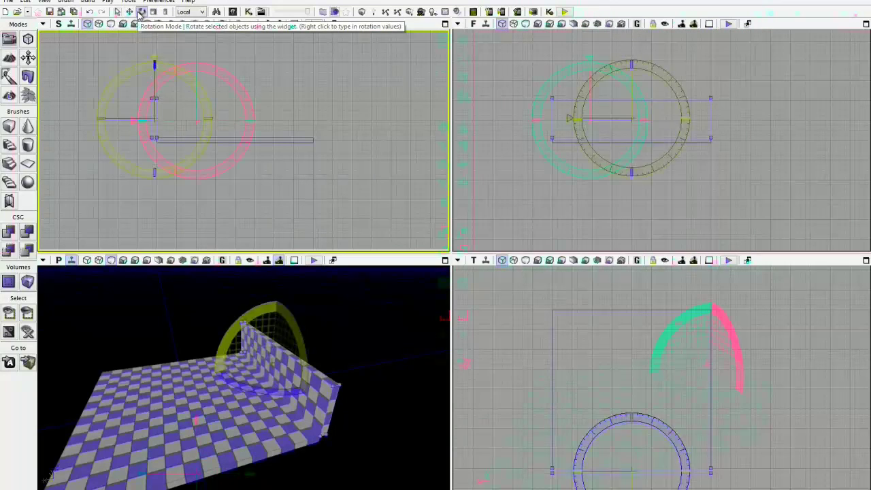
key("space")
key("space")
key("space")
key("space")
key("space")
key("space")
key("space")
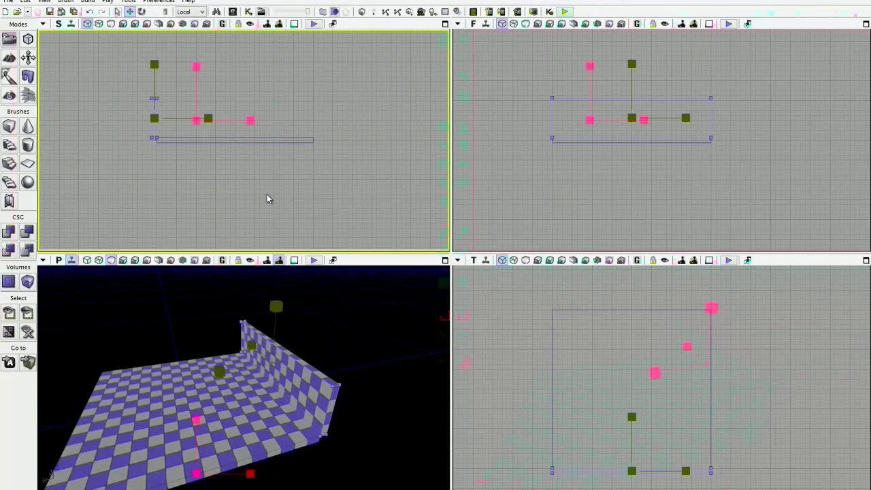
key("space")
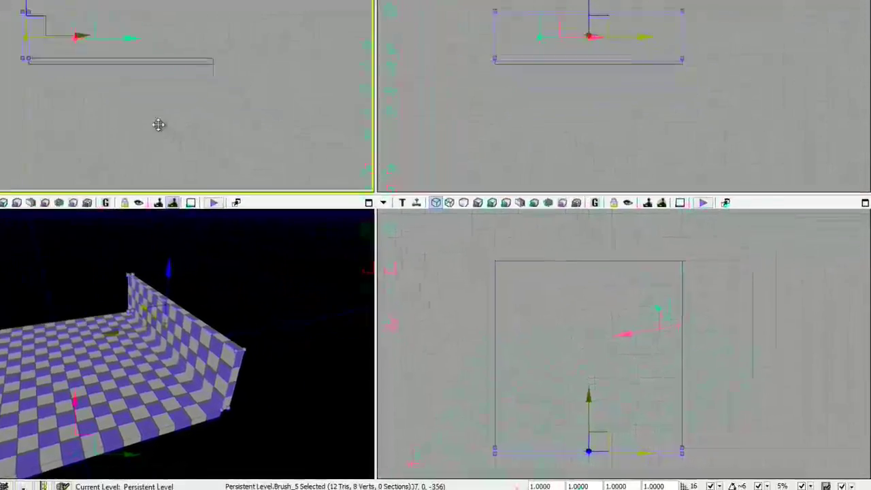
- Duplicate the wall brush over the floor in the top view and rotate the copy -90 degrees
right_click_drag(524, 319, 568, 375)
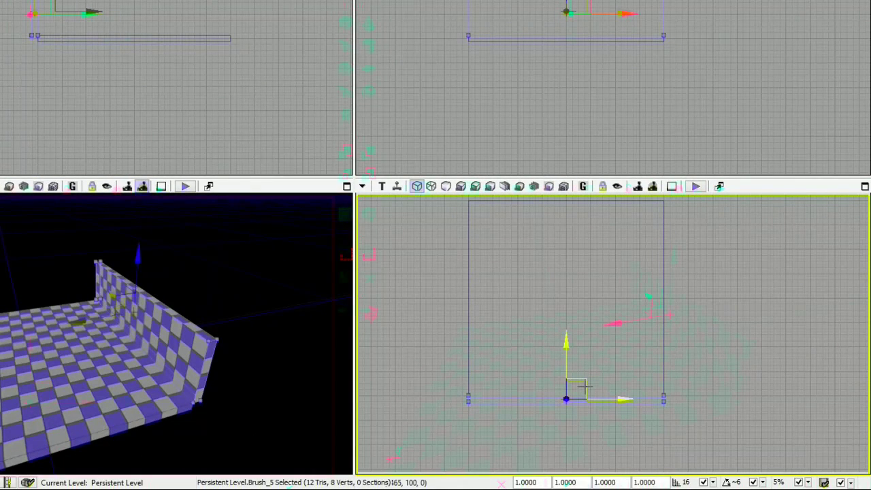
mouse_move(586, 387)
left_mouse_down()
mouse_move(664, 327)
mouse_move(656, 311)
left_mouse_up()
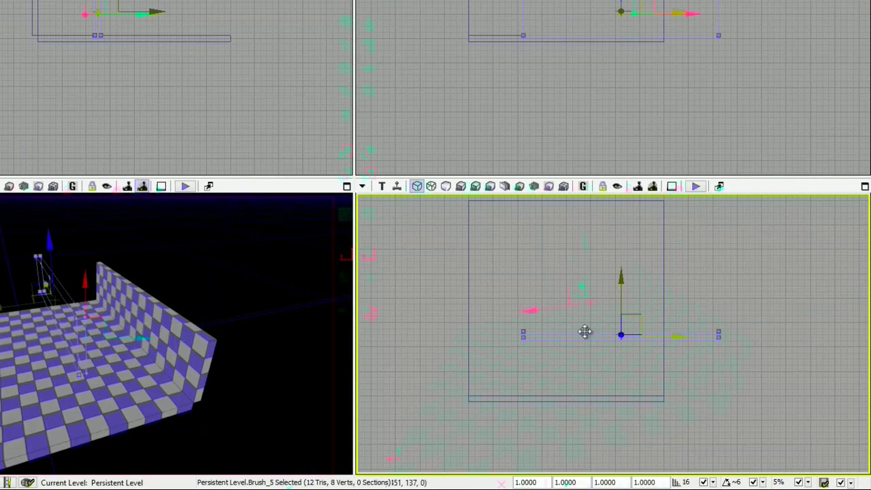
right_click_drag(561, 297, 572, 348)
key("space")
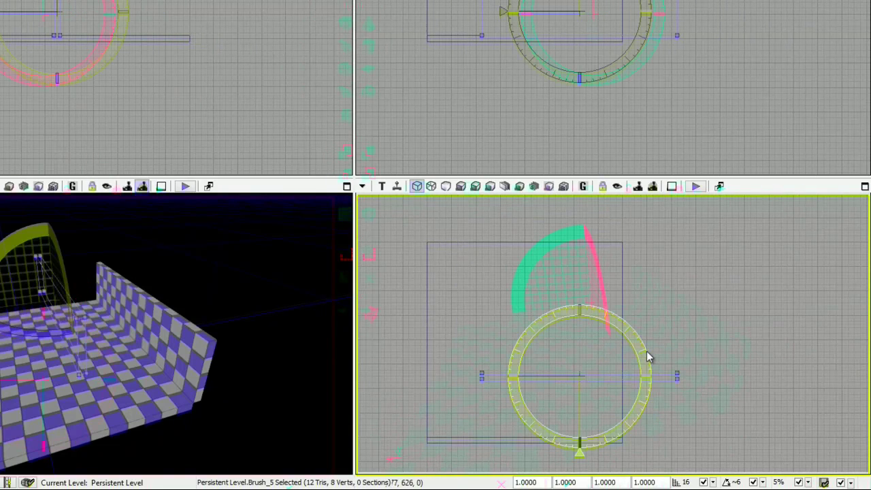
mouse_move(647, 356)
left_mouse_down()
mouse_move(572, 286)
mouse_move(356, 233)
mouse_move(371, 238)
left_mouse_up()
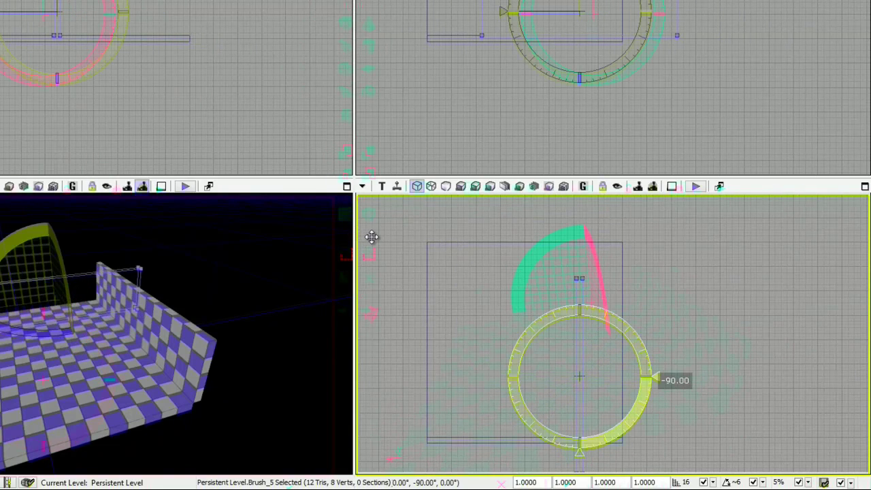
- Move the rotated wall onto a perpendicular floor edge in the top view and duplicate it onto the opposite edge
key("space")
key("space")
mouse_move(601, 356)
left_mouse_down()
mouse_move(655, 319)
mouse_move(361, 312)
mouse_move(373, 318)
left_mouse_up()
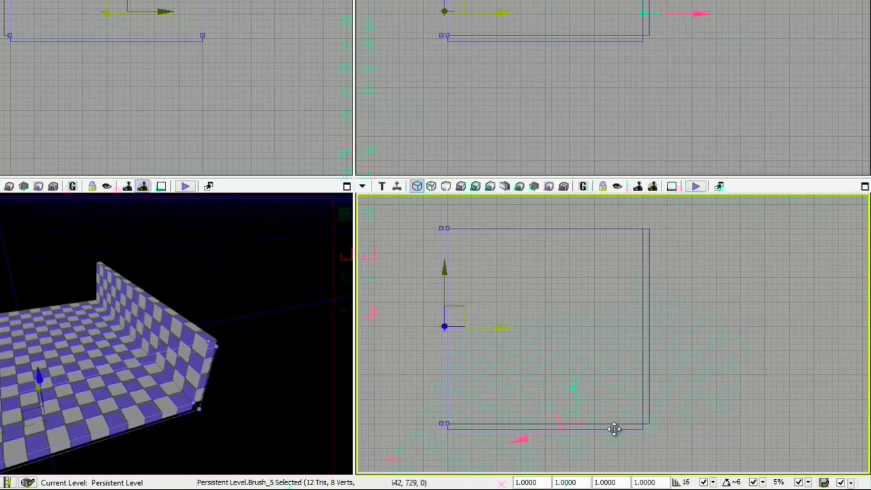
- Duplicate the wall on one floor edge onto the opposite edge in the top view, aligned flush outside the floor
left_click(569, 428)
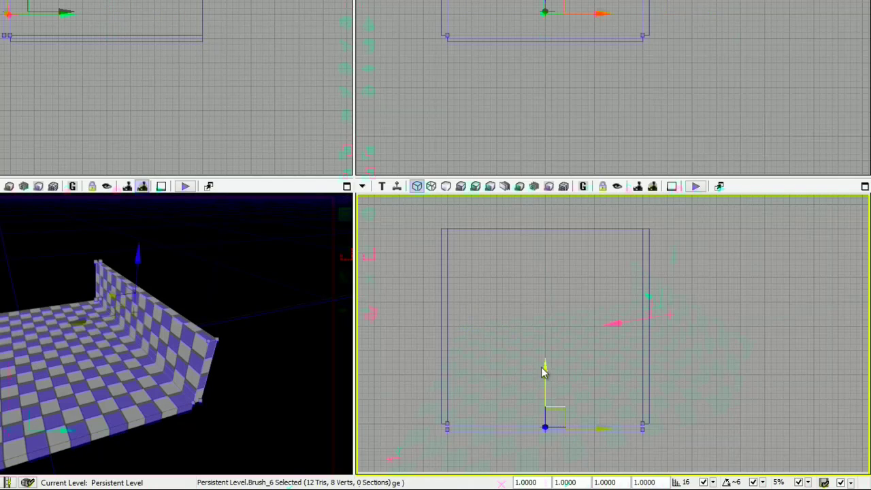
mouse_move(541, 367)
left_mouse_down()
mouse_move(525, 189)
mouse_move(526, 196)
left_mouse_up()
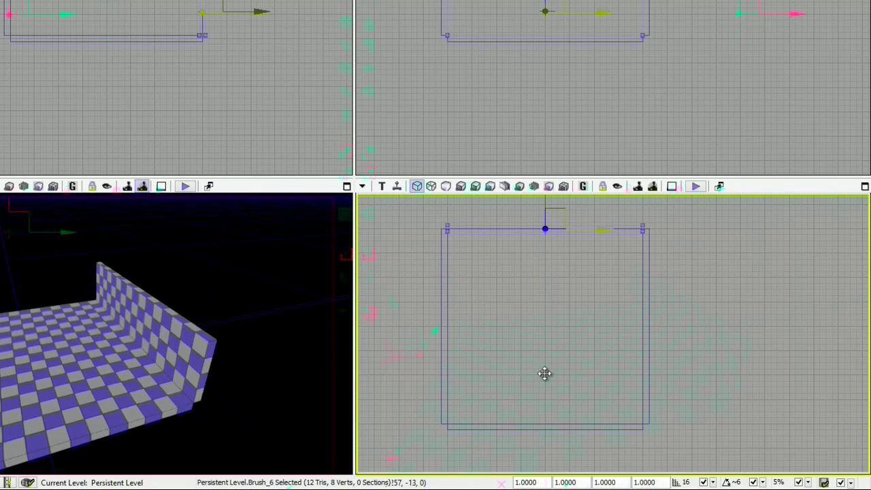
left_click_drag(555, 336, 559, 388)
left_click_drag(553, 229, 554, 226)
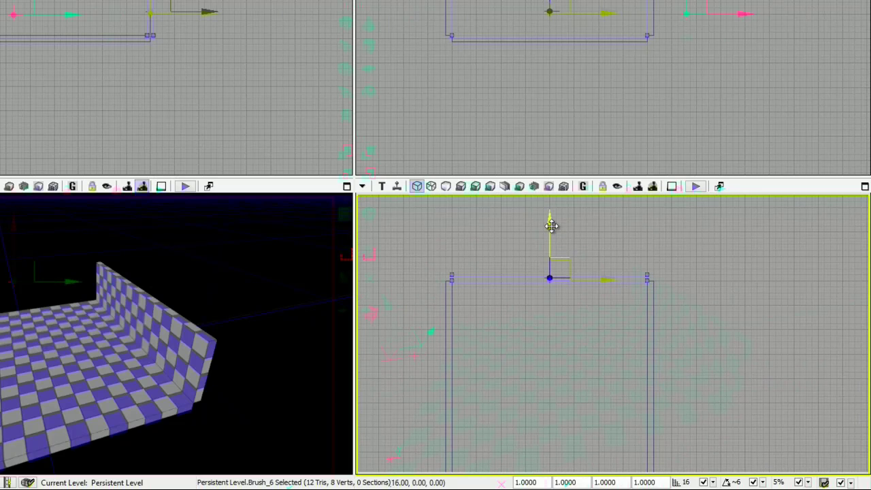
- Duplicate the floor brush in the front view and raise the copy onto the tops of the walls as the ceiling
left_click(485, 39)
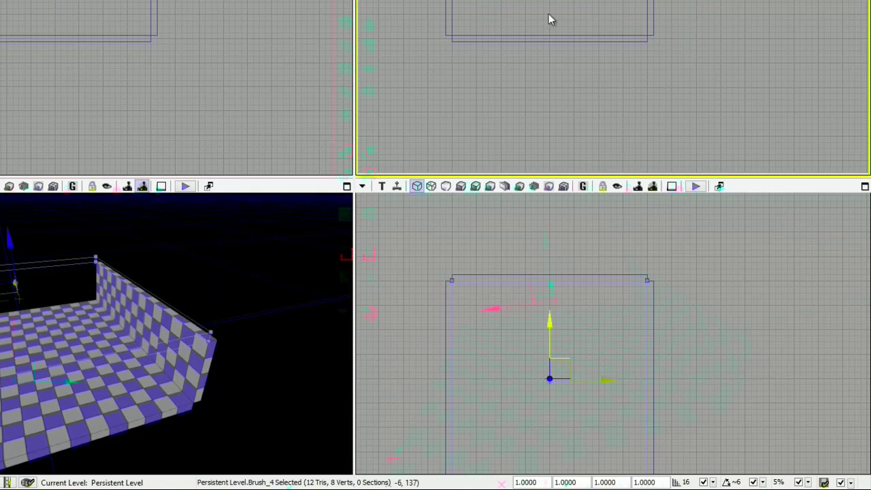
left_click(533, 66)
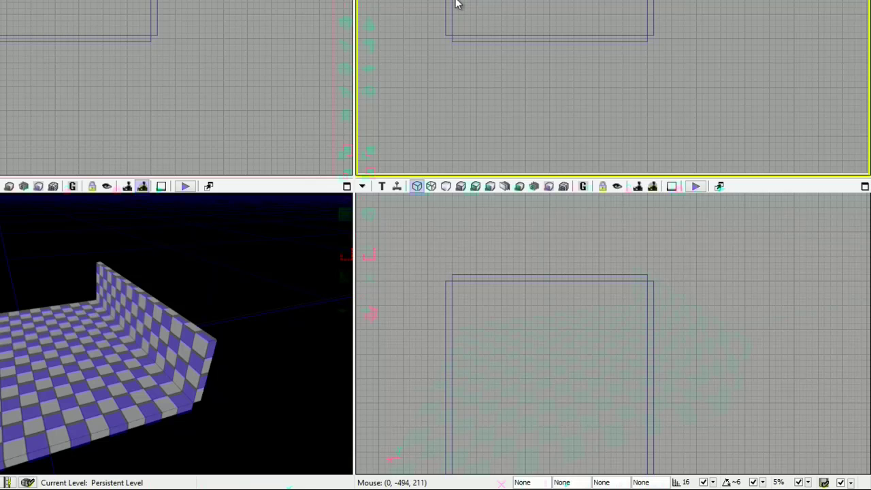
left_click(181, 35)
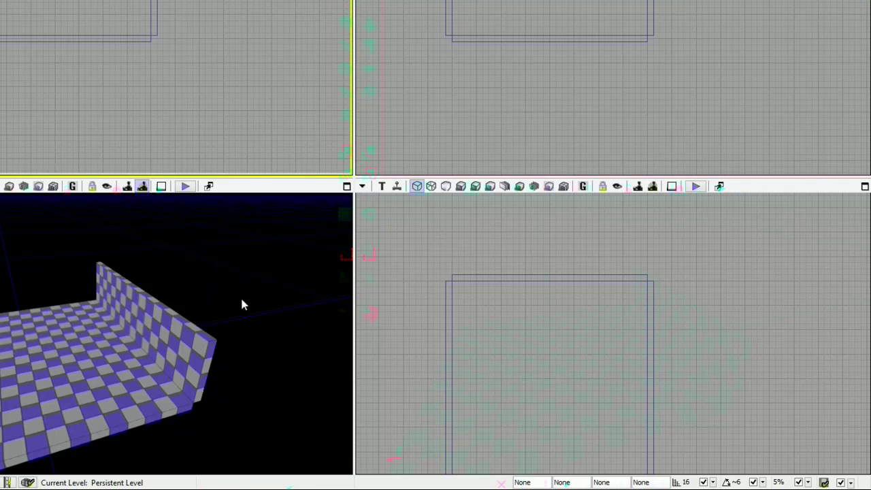
- Check the floor and wall brushes in the perspective view, clear the selection and rebuild the level to include the new brushes
right_click_drag(240, 296, 154, 347)
left_click_drag(153, 345, 349, 341)
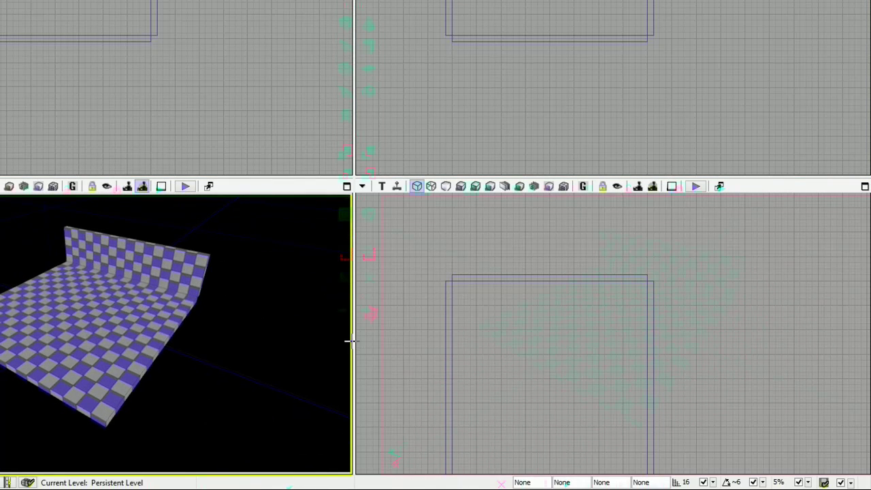
left_click(80, 331)
left_click(154, 269)
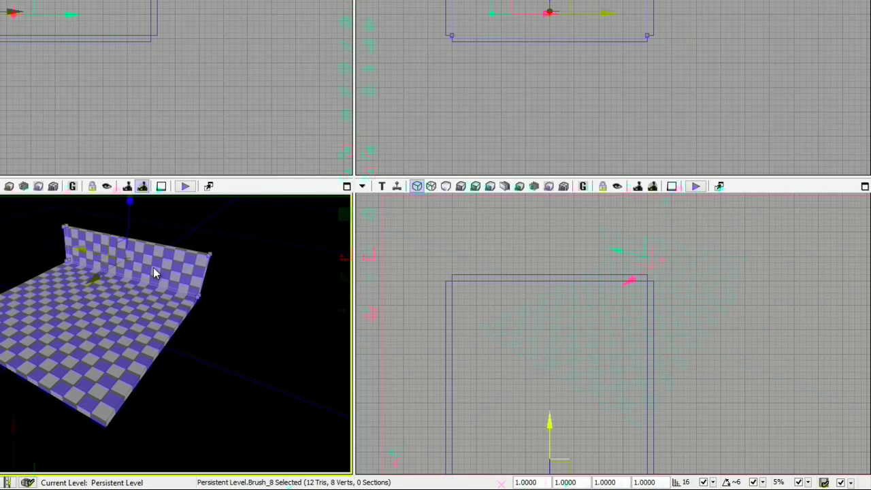
left_click(232, 279)
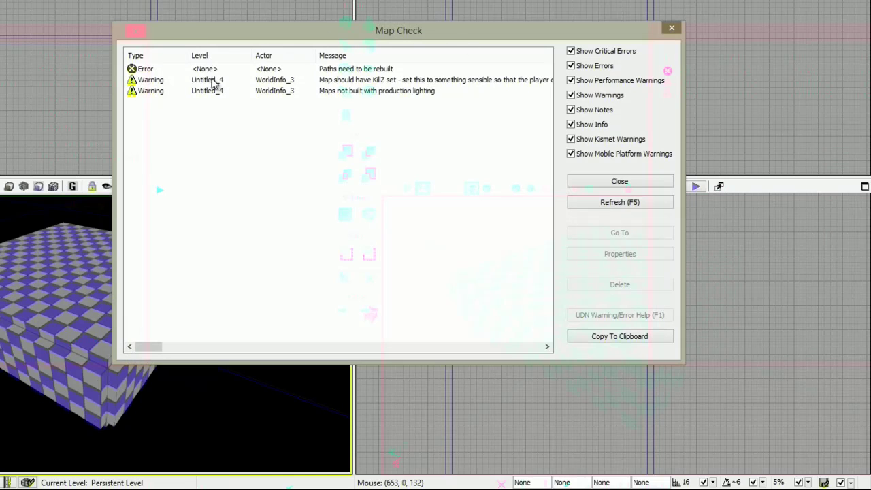
- Review the Map Check entries, close the dialog and inspect the built room from outside and inside
left_click(208, 68)
left_click(212, 80)
left_click(218, 91)
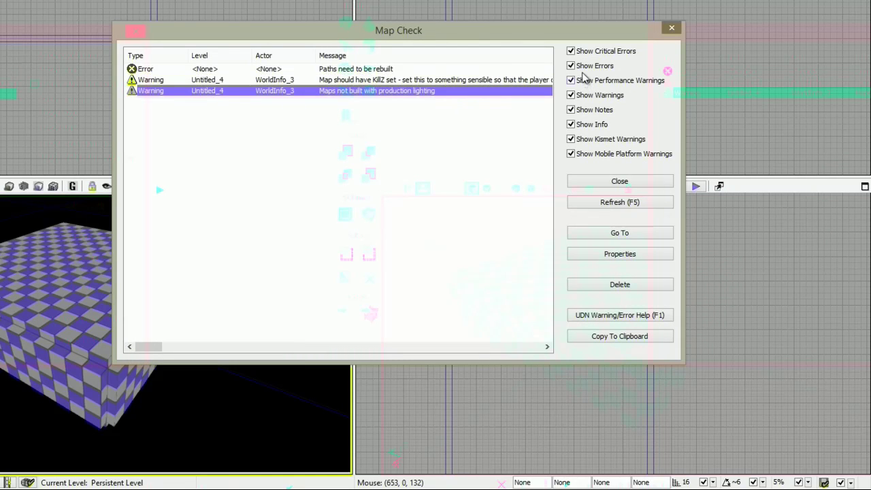
left_click(678, 31)
mouse_move(235, 294)
right_mouse_down()
mouse_move(188, 275)
mouse_move(245, 297)
right_mouse_up()
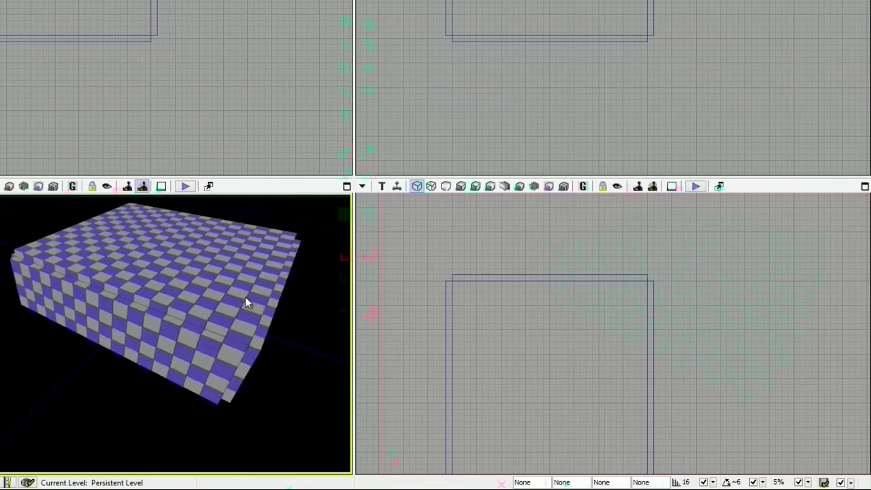
left_click_drag(245, 303, 352, 258)
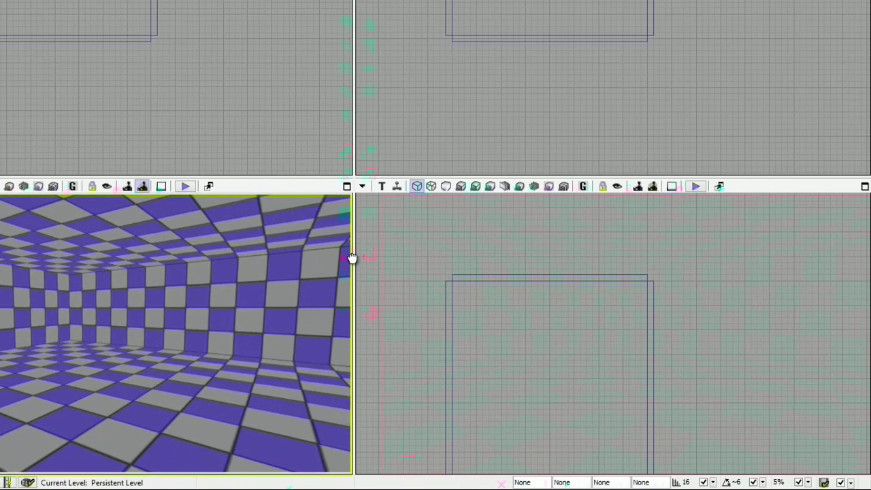
- Try moving the ceiling brush along the grid in the top view, maximize that view, and clear the selection
right_click_drag(425, 282, 420, 250)
left_click(443, 267)
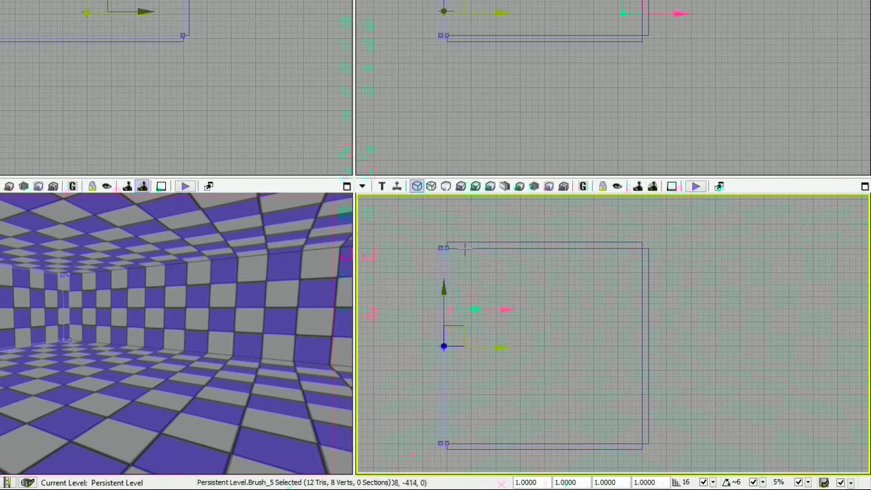
left_click(465, 248)
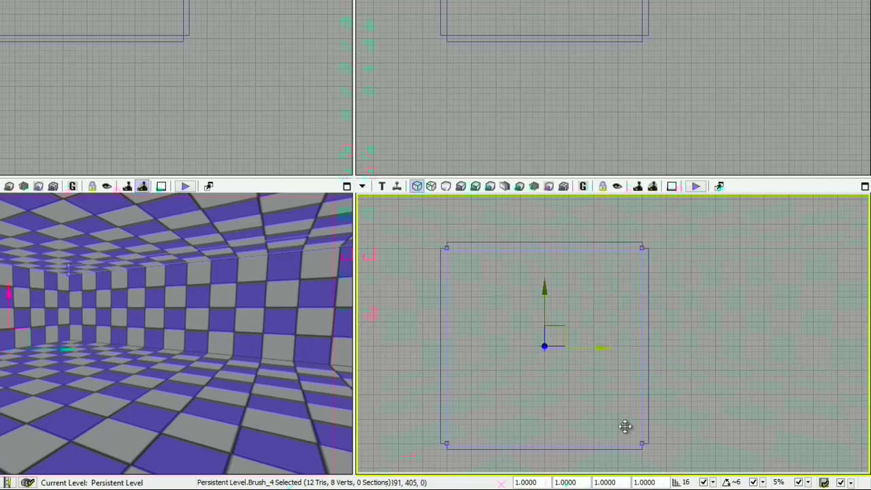
mouse_move(593, 348)
left_mouse_down()
mouse_move(612, 350)
mouse_move(591, 346)
left_mouse_up()
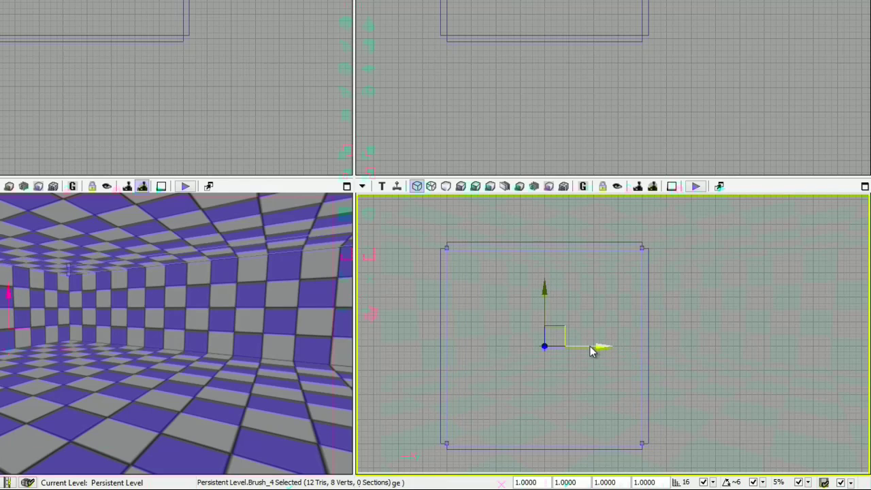
left_click(866, 187)
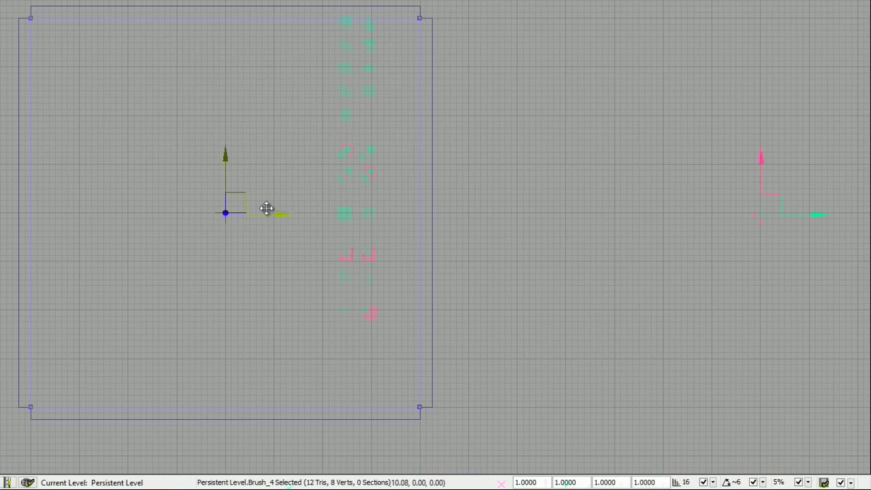
mouse_move(266, 208)
left_mouse_down()
mouse_move(291, 214)
mouse_move(281, 214)
left_mouse_up()
left_click(585, 298)
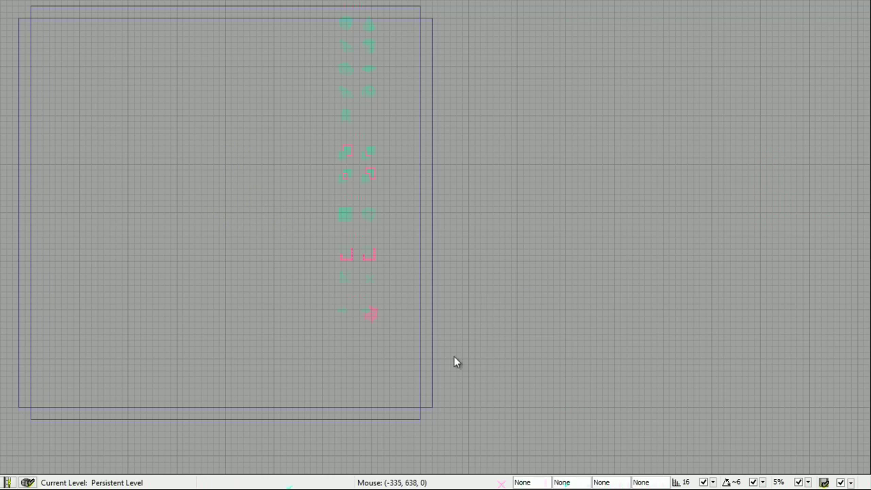
- Review the available drag grid snap sizes and rotation snap angles without changing them
left_click(712, 483)
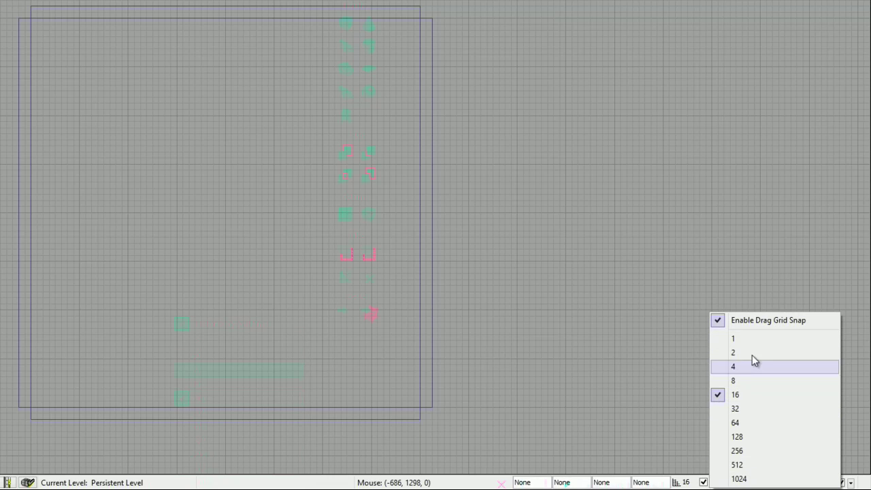
left_click(638, 403)
left_click(763, 482)
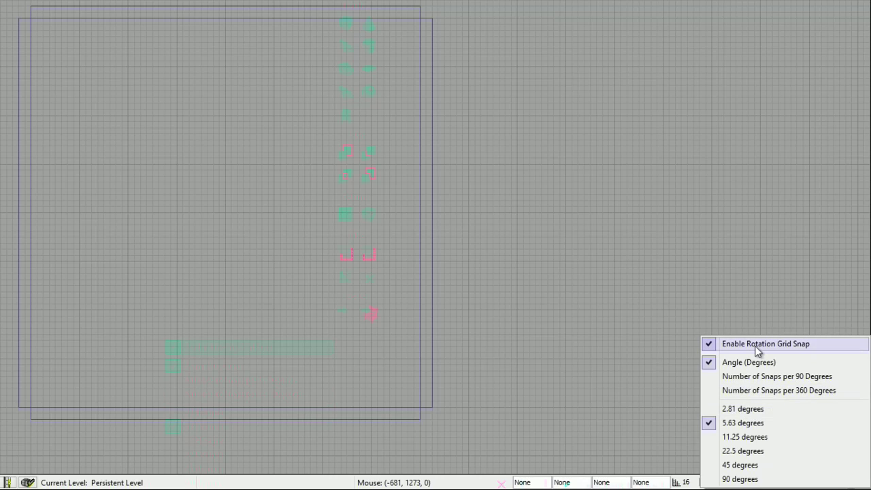
left_click(552, 374)
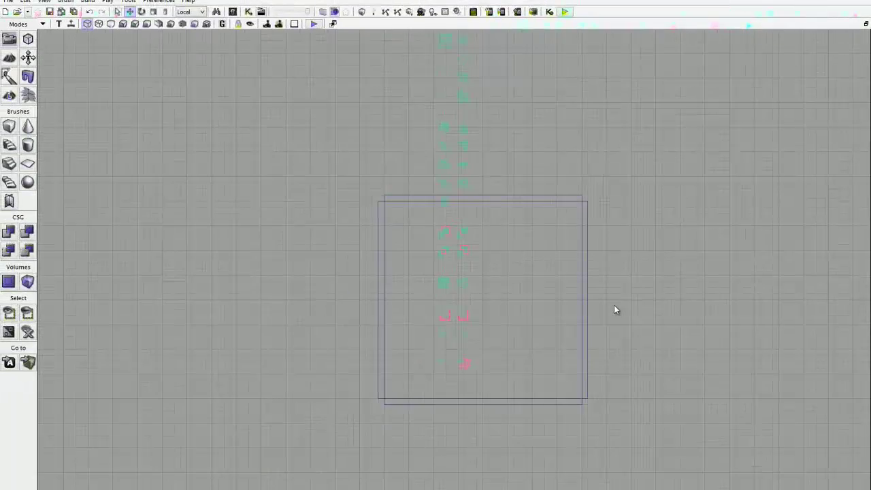
- Restore the four-viewport layout and box-select all of the room's brushes in the front view
left_click(866, 24)
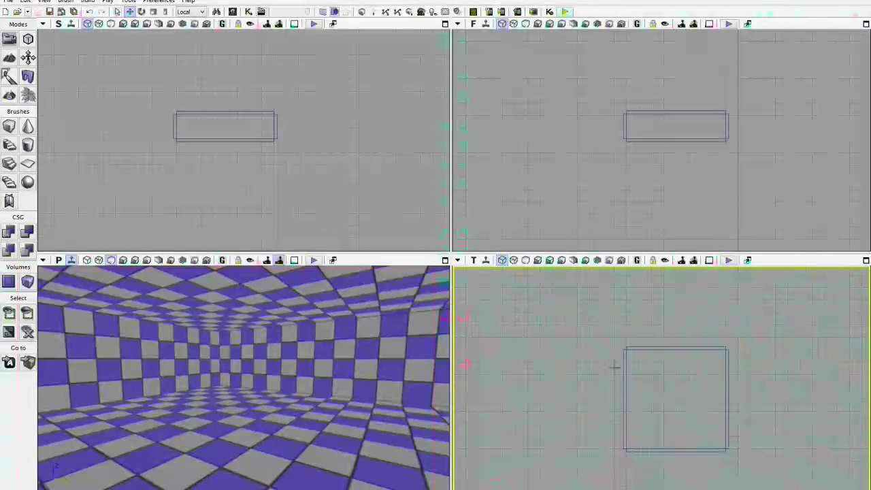
right_click_drag(133, 358, 173, 370)
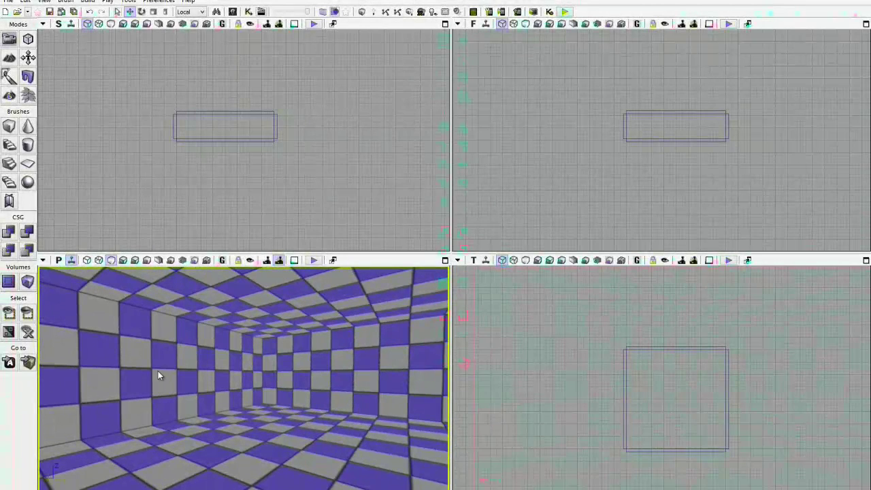
right_click_drag(613, 172, 583, 210)
scroll(576, 211, "up", 2)
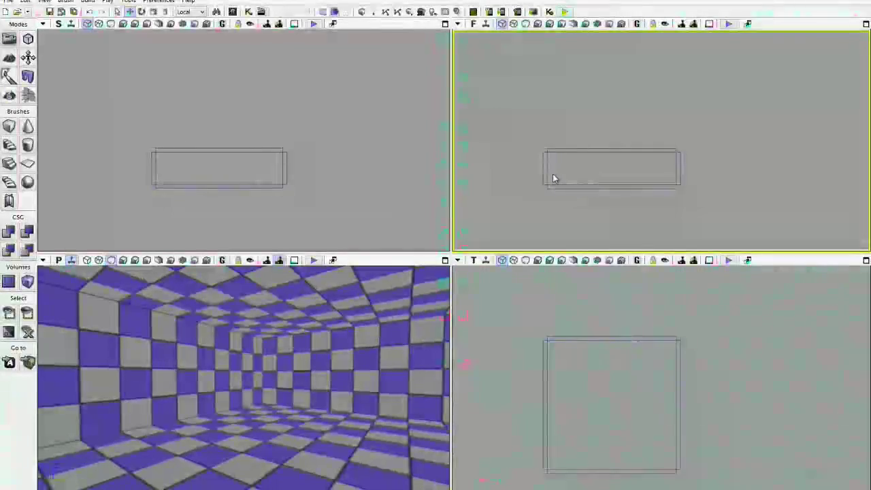
left_click(553, 174)
left_click(536, 169)
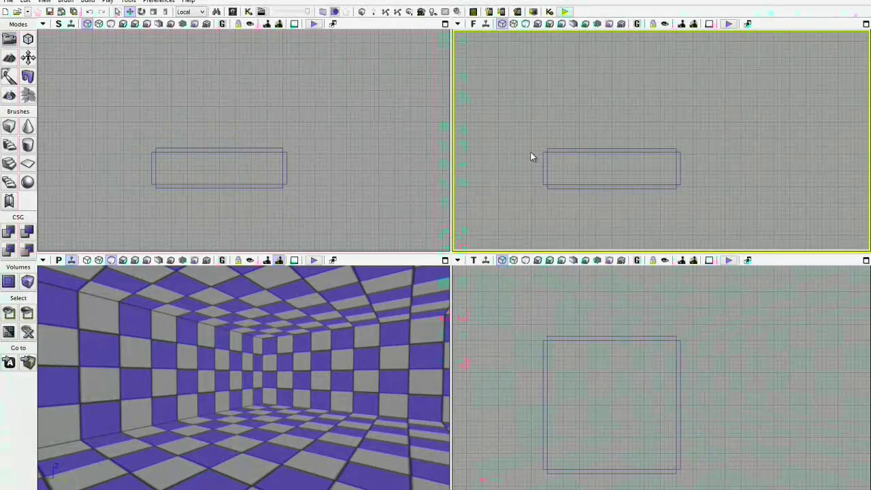
left_click_drag(540, 151, 528, 144)
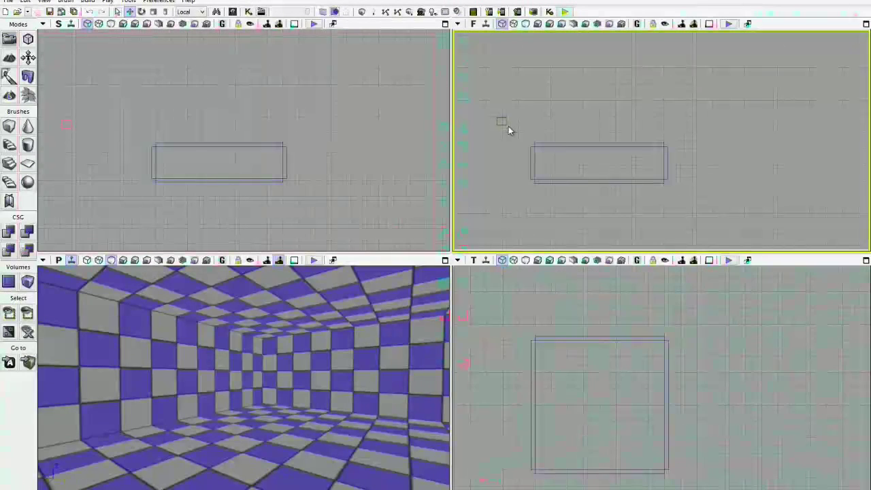
mouse_move(497, 117)
left_mouse_down("ctrl+alt")
mouse_move(652, 160)
mouse_move(798, 181)
left_mouse_up("ctrl+alt")
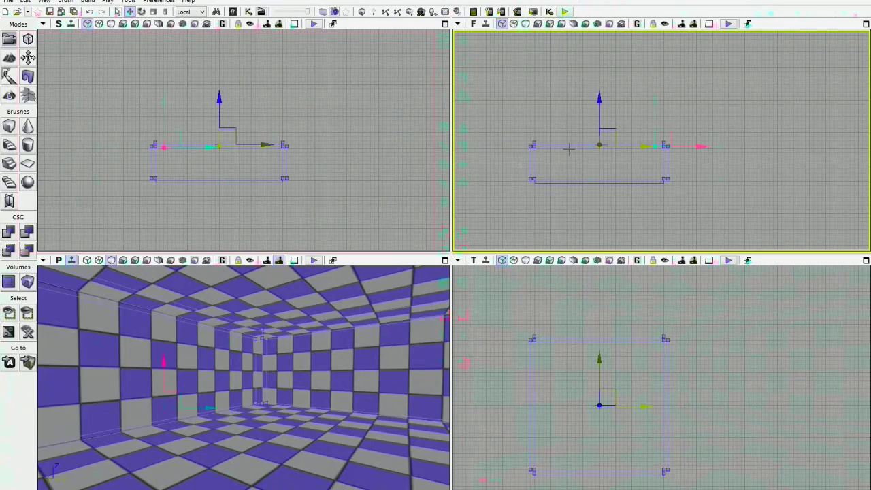
- View the room from outside, switch to geometry mode for the selected brushes and move the Geometry Tools window aside
left_click_drag(267, 312, 294, 344)
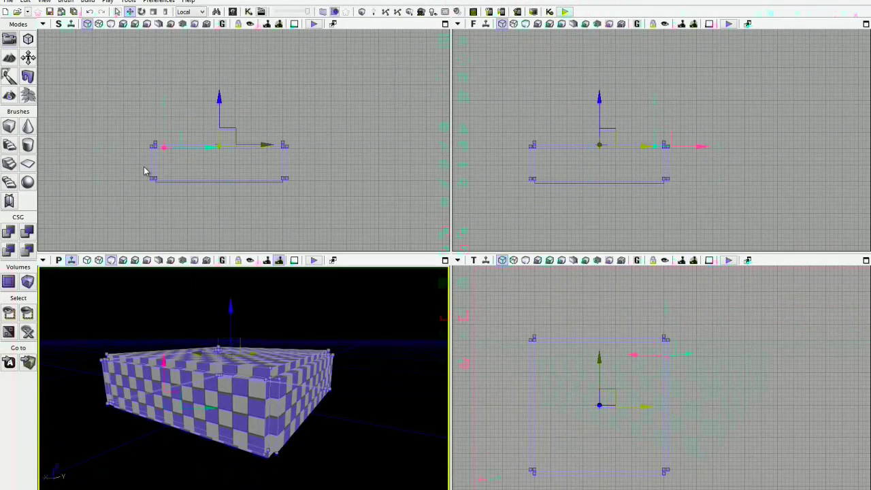
left_click(28, 39)
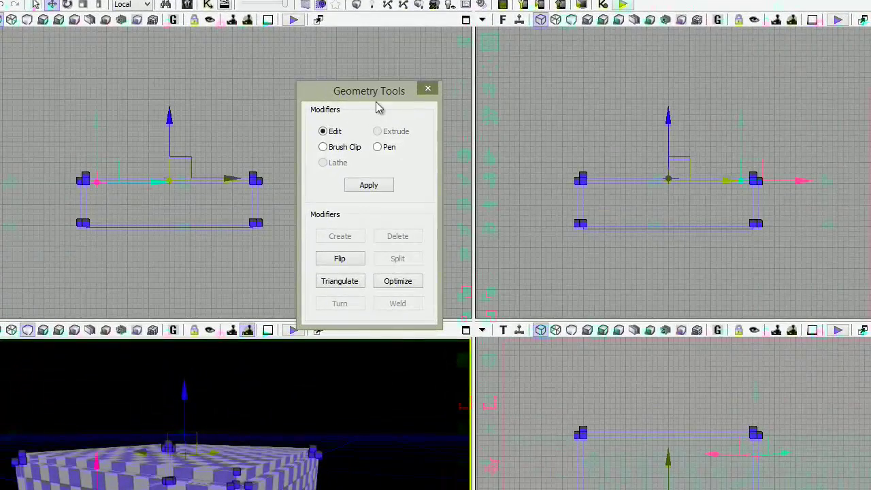
left_click_drag(376, 95, 469, 210)
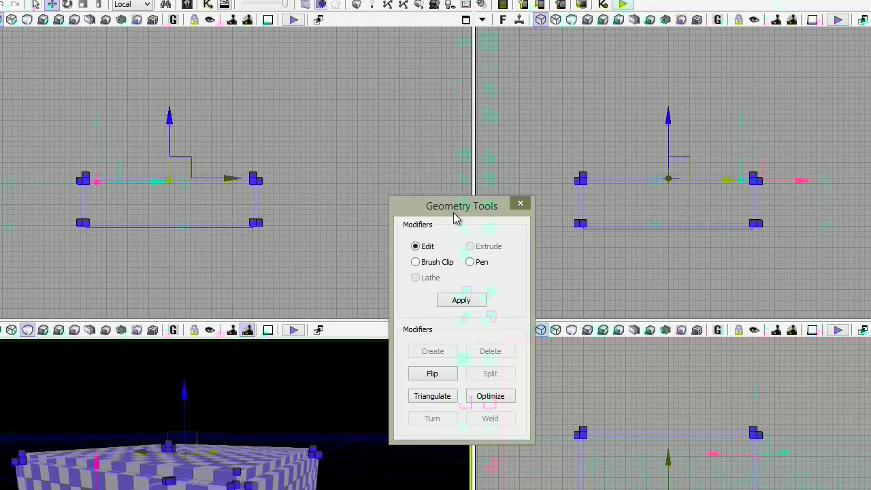
left_click_drag(454, 213, 465, 233)
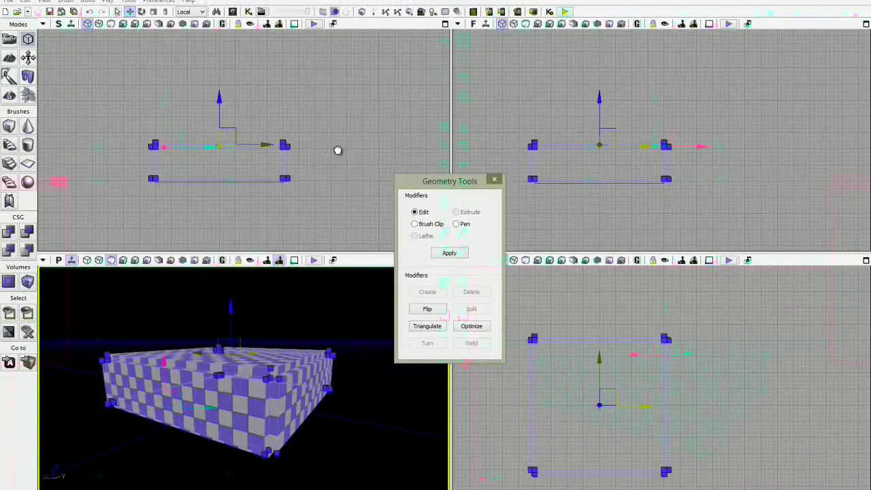
- Box-select the room's upper vertices in the side view, set the coordinate system to World and raise them to heighten the room
left_click_drag(314, 134, 341, 135, "ctrl")
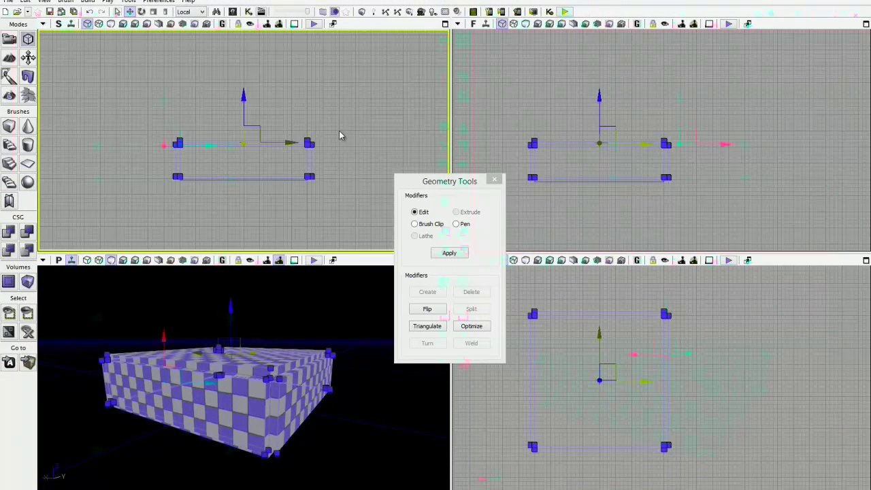
scroll(330, 145, "up", 2)
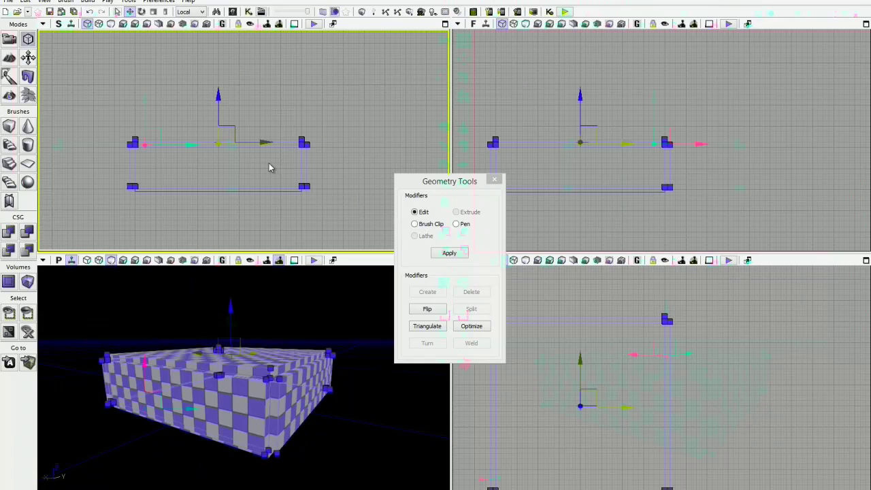
left_click_drag(102, 123, 448, 164)
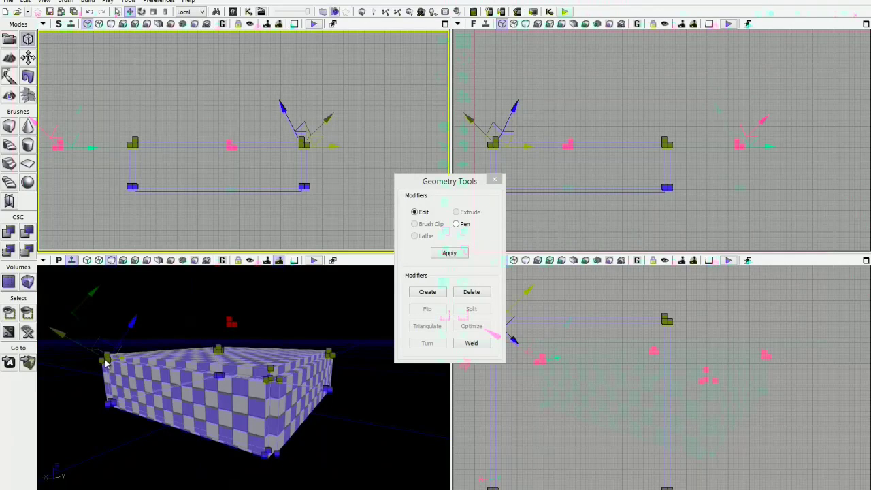
left_click(187, 23)
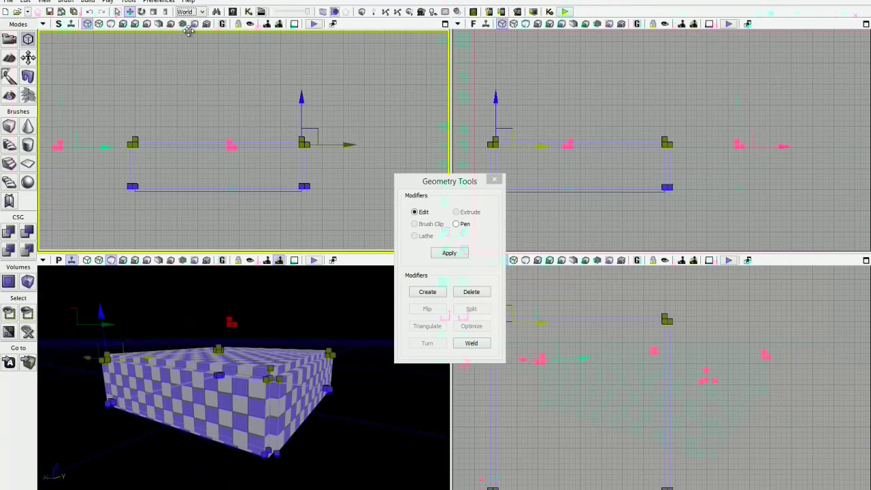
left_click_drag(302, 99, 297, 79)
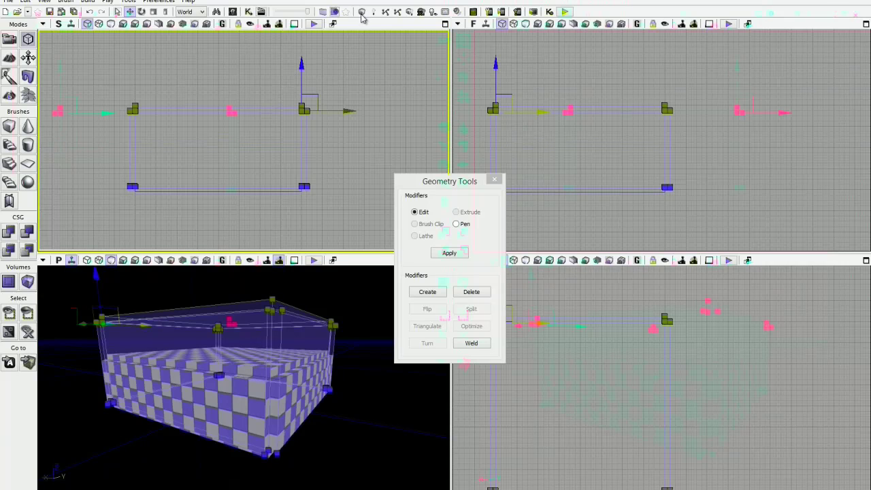
- Deselect the heightened room's brushes, rebuild the geometry and close the Map Check report
left_click(383, 128)
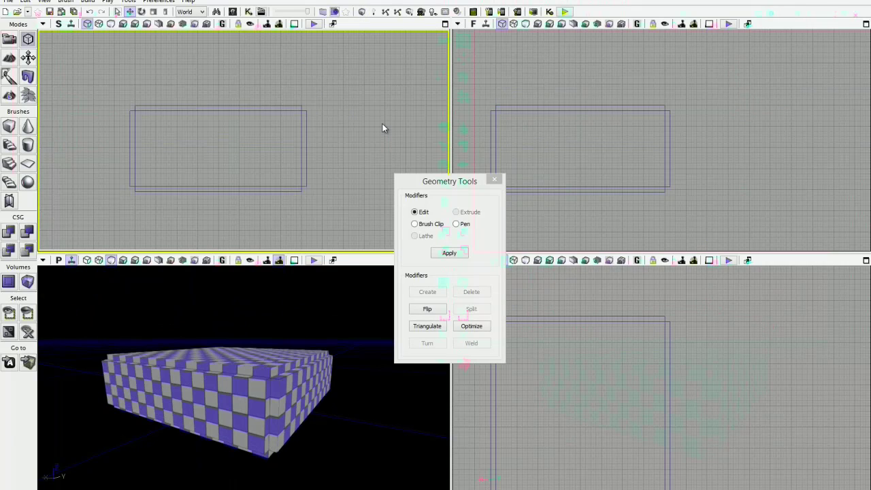
left_click(361, 12)
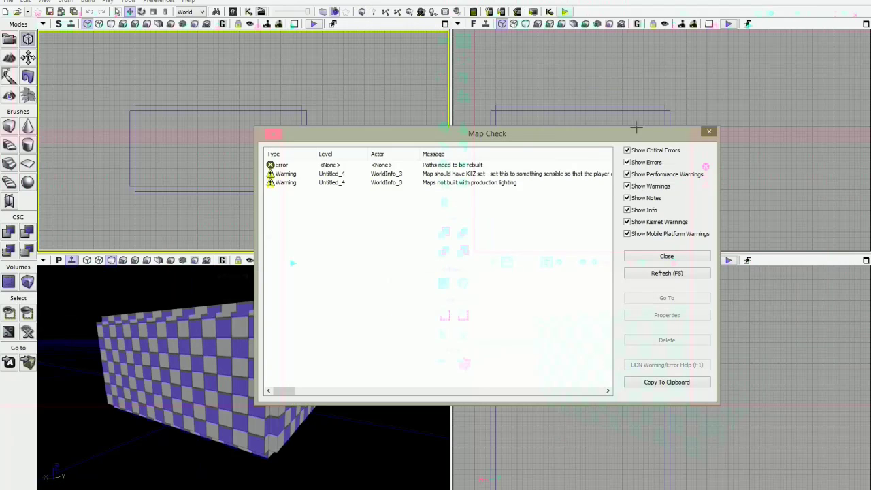
left_click(707, 133)
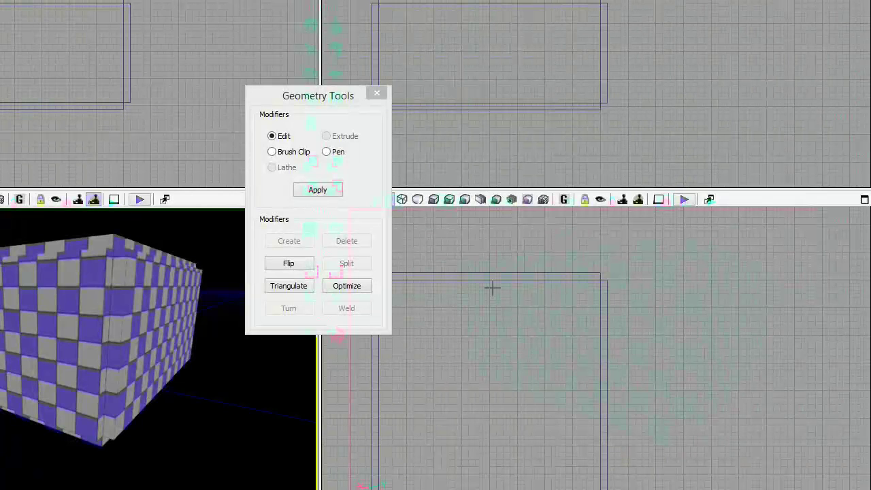
- Move the Geometry Tools window aside, select one side wall's long edge in the top view and split it at its middle
left_click_drag(334, 99, 607, 42)
left_click(370, 396)
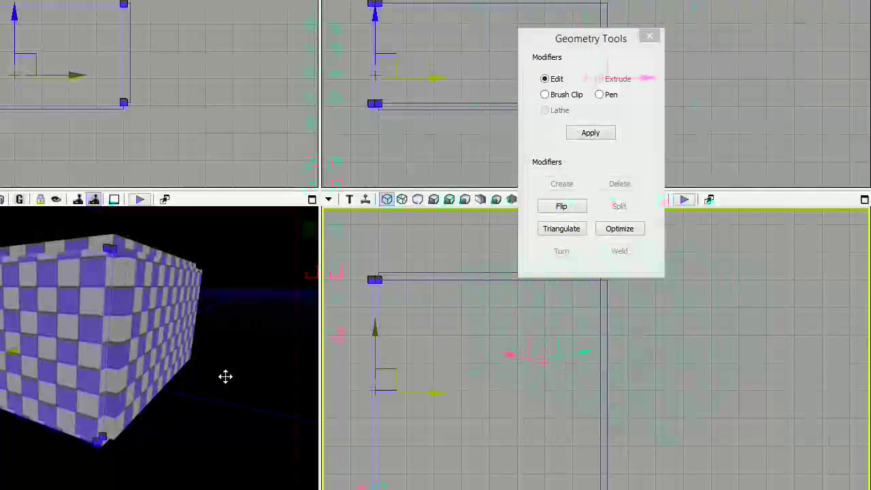
left_click_drag(454, 343, 446, 286)
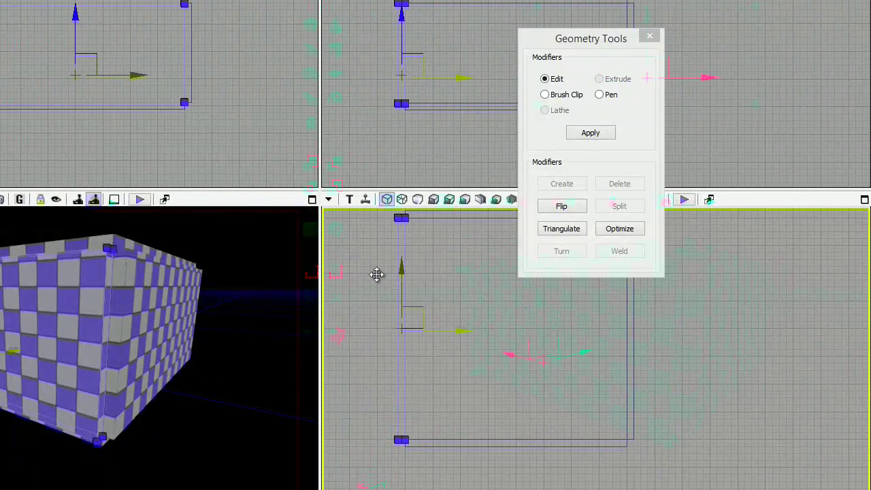
left_click(399, 298)
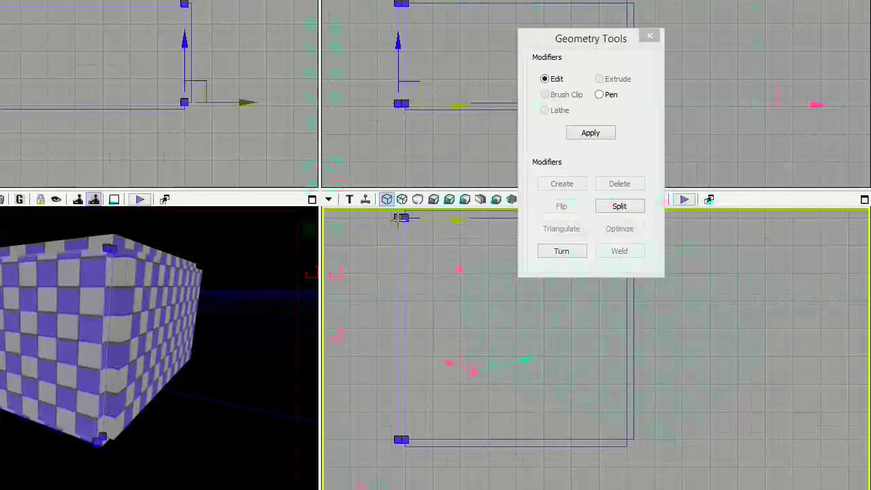
left_click_drag(402, 218, 401, 237)
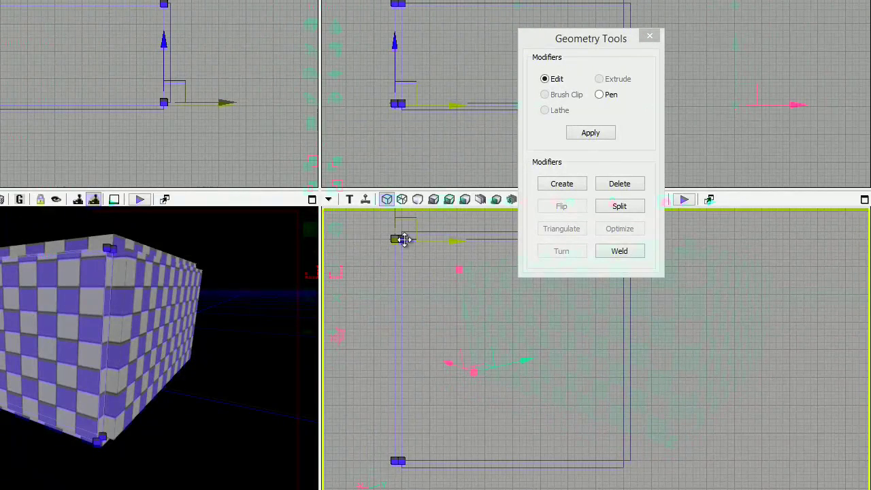
left_click(393, 305)
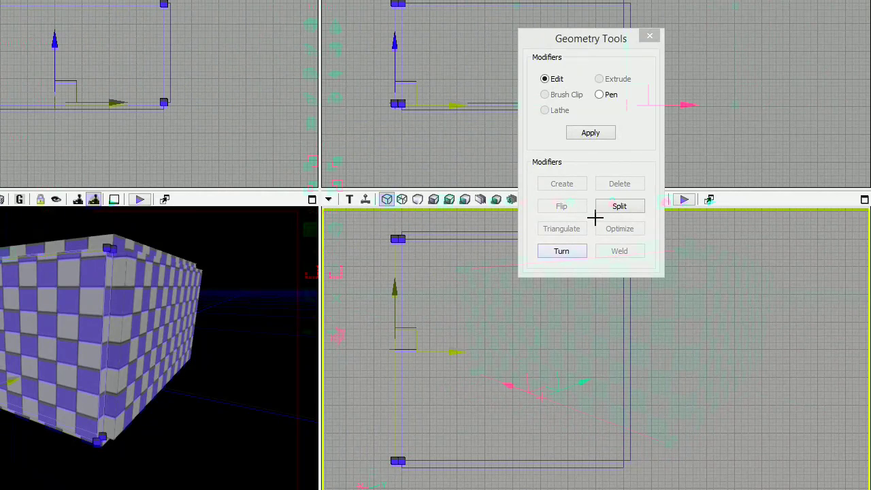
left_click(613, 207)
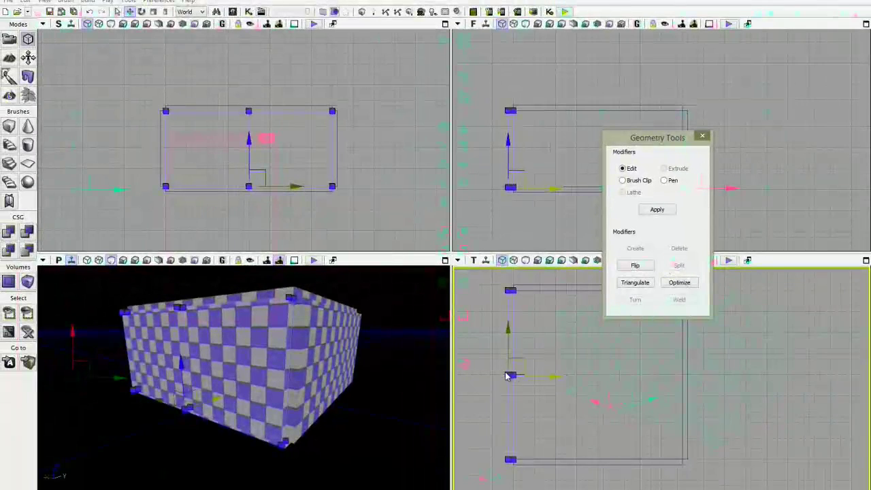
- Split both halves of the side wall again so that it has four equal segments
left_click(516, 340)
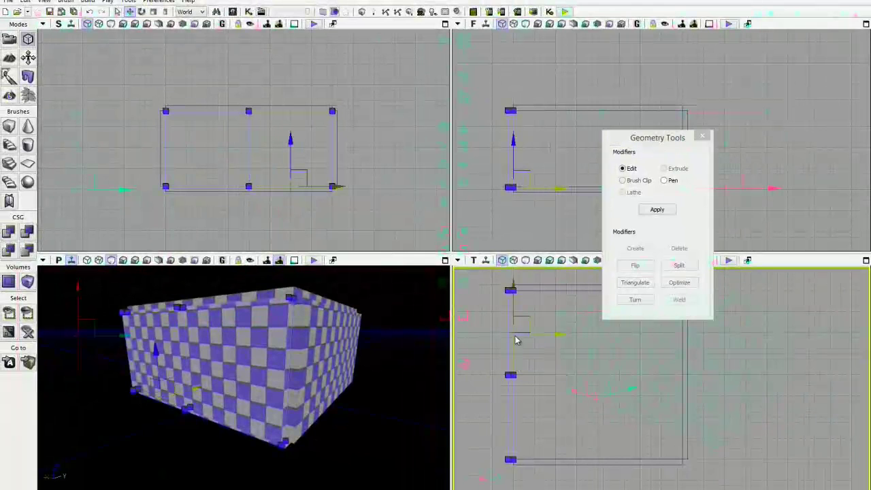
left_click(679, 265)
left_click(521, 427)
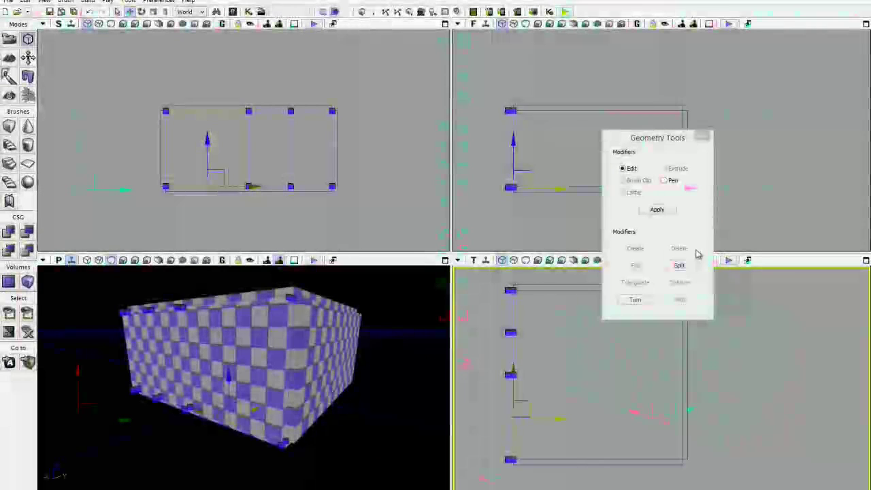
left_click(679, 266)
- Box-select the wall's inner vertices in the top view and move them outward, the middle ones farthest, to form a curved wall
left_click_drag(651, 145, 713, 145)
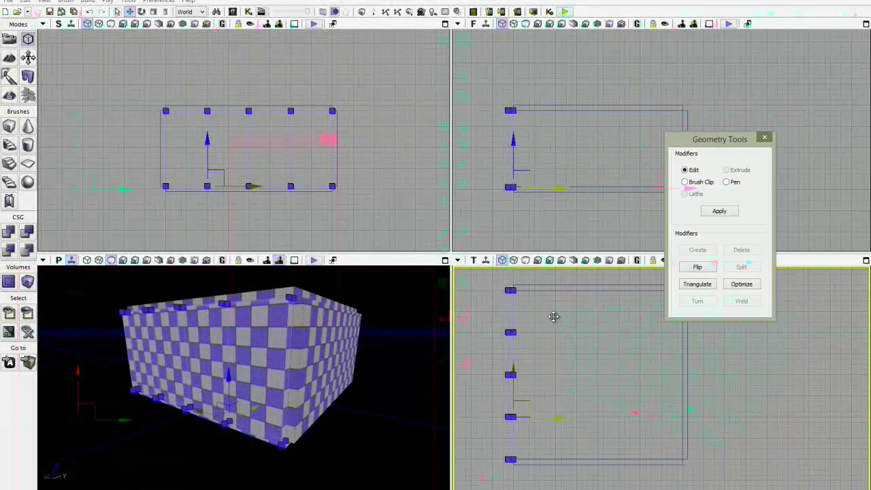
left_click_drag(489, 316, 544, 436, "ctrl+alt")
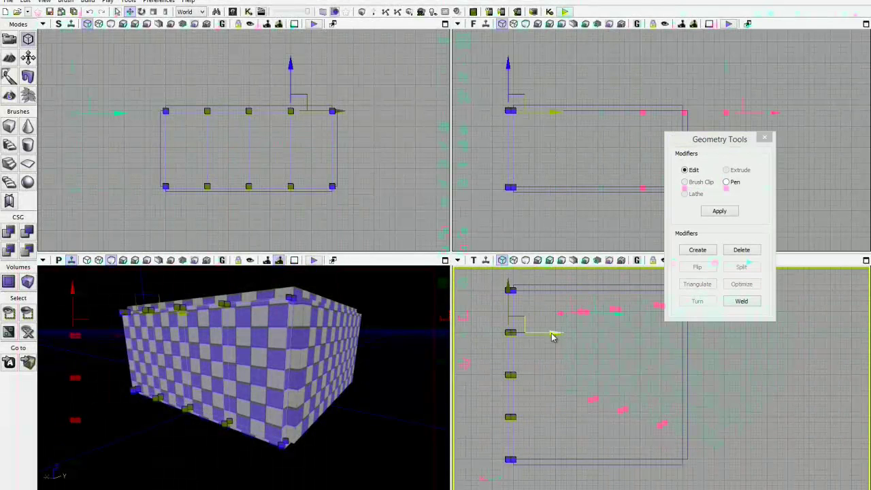
left_click_drag(552, 334, 529, 377)
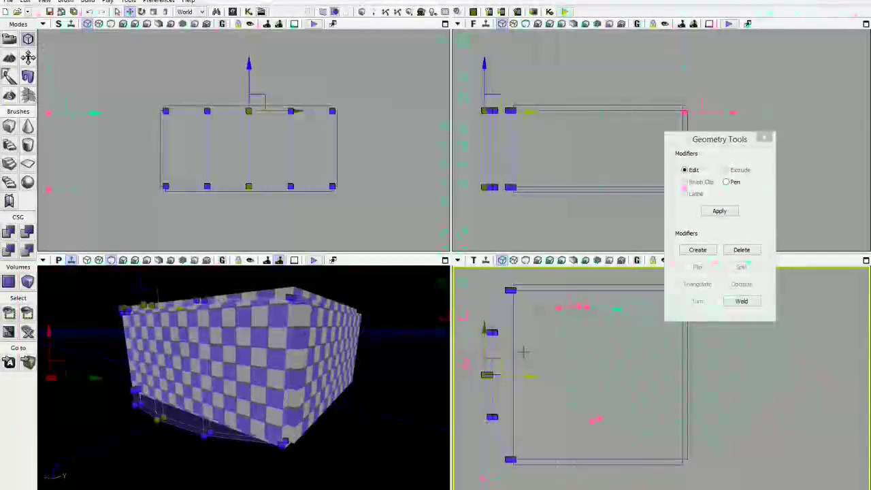
left_click(512, 333)
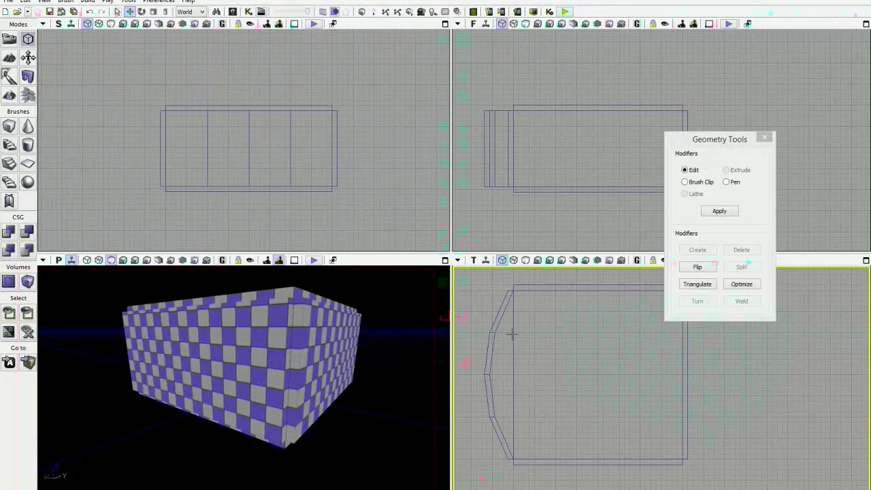
- Move the floor and ceiling vertices on the curved wall's side outward to cover the bulge, and rebuild the geometry
left_click(508, 297)
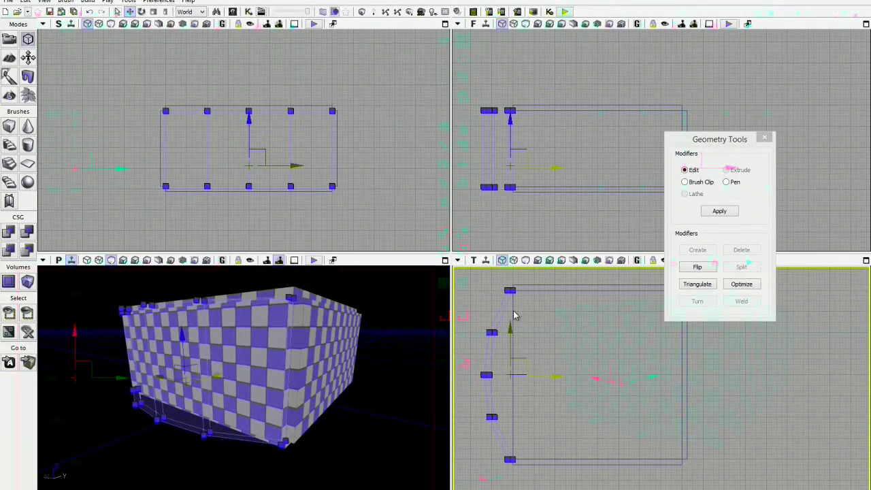
left_click(514, 315)
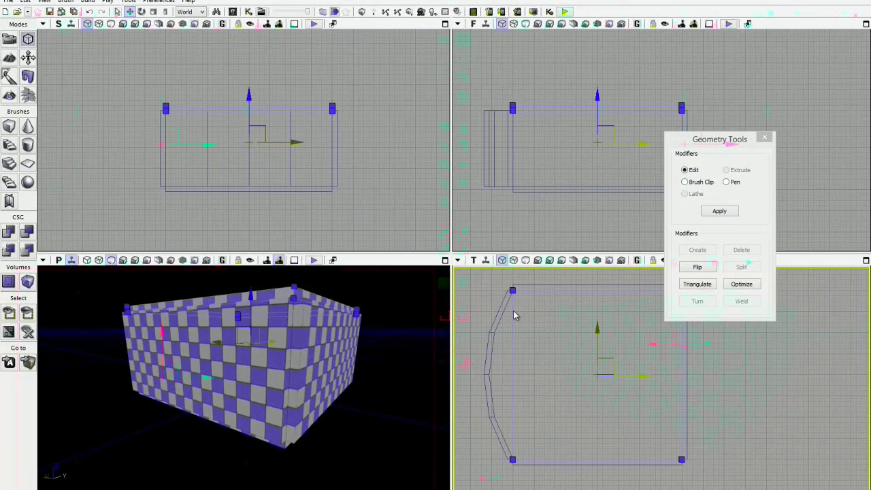
left_click(522, 192, "ctrl")
left_click_drag(495, 89, 528, 220, "ctrl+alt")
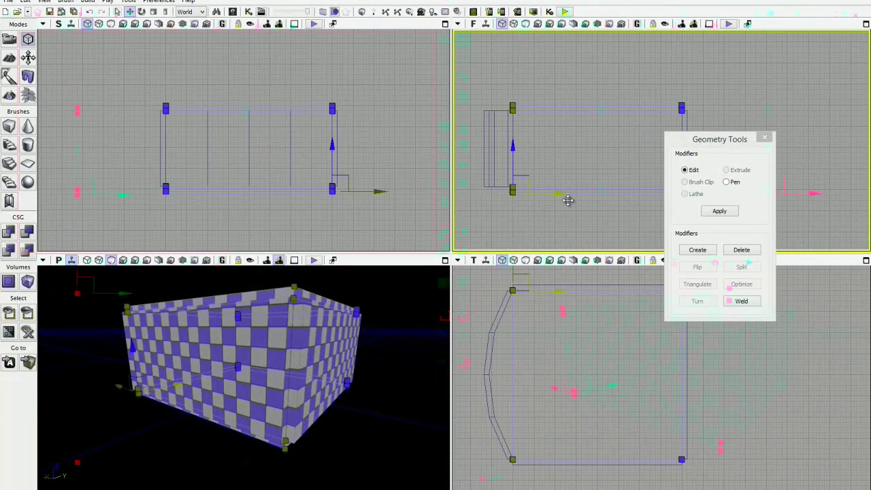
left_click_drag(555, 192, 531, 195)
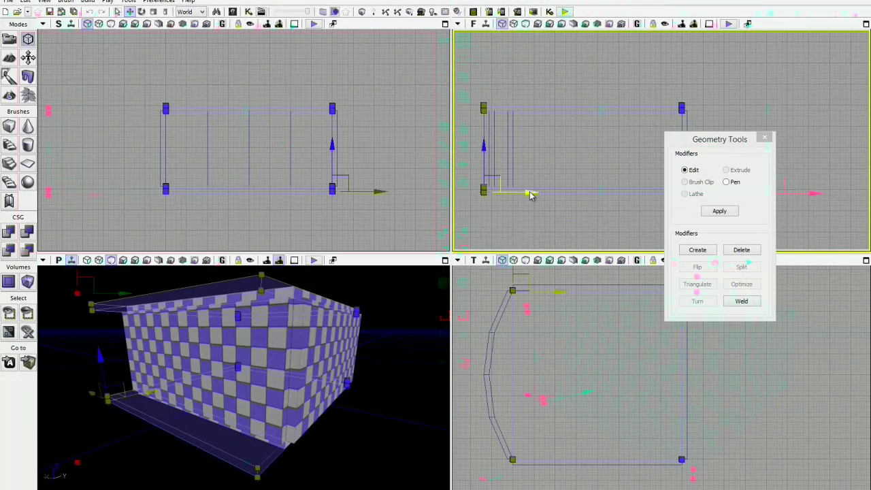
left_click(521, 354)
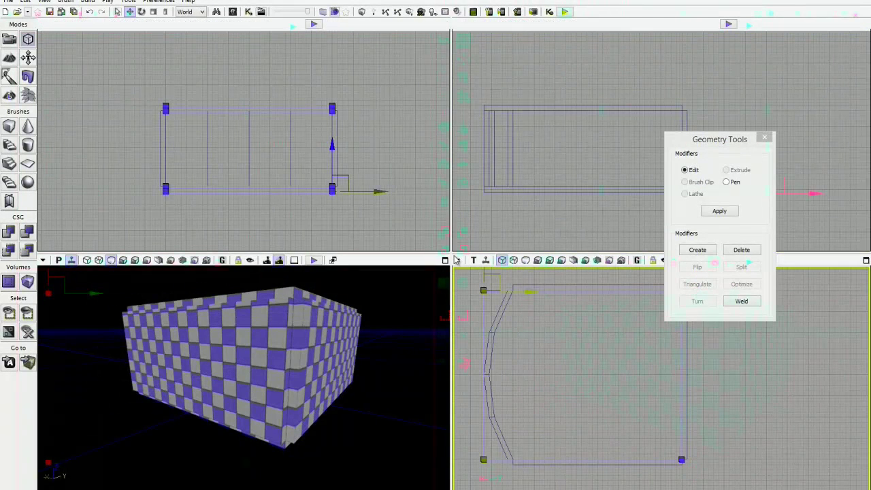
left_click(363, 11)
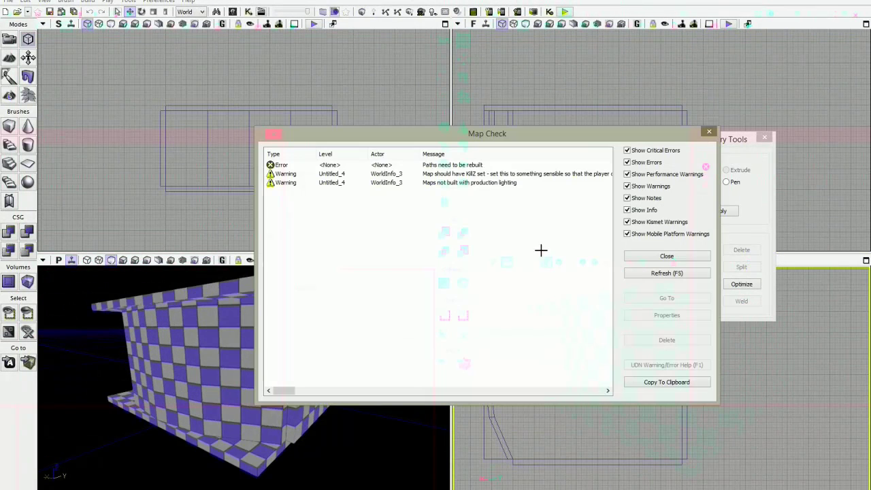
left_click(708, 130)
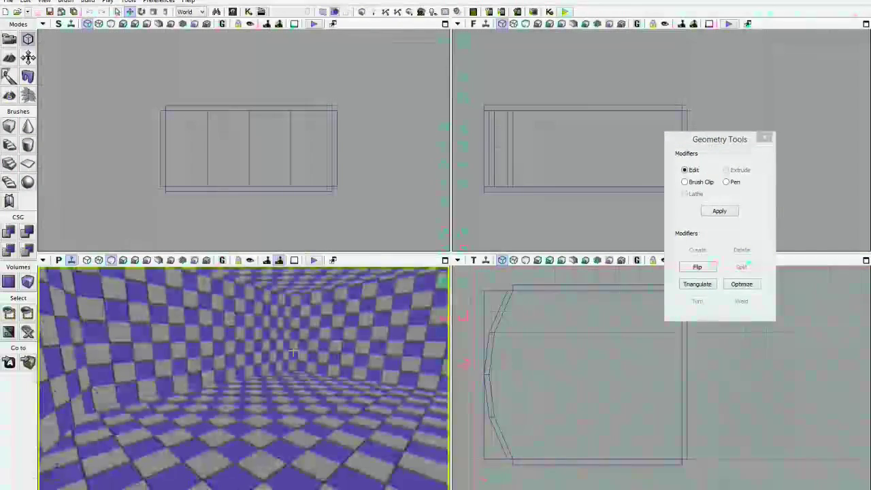
- Inspect the curved wall from inside, select the adjacent wall and the floor's surface, and leave geometry mode with everything deselected
right_click_drag(122, 470, 83, 454)
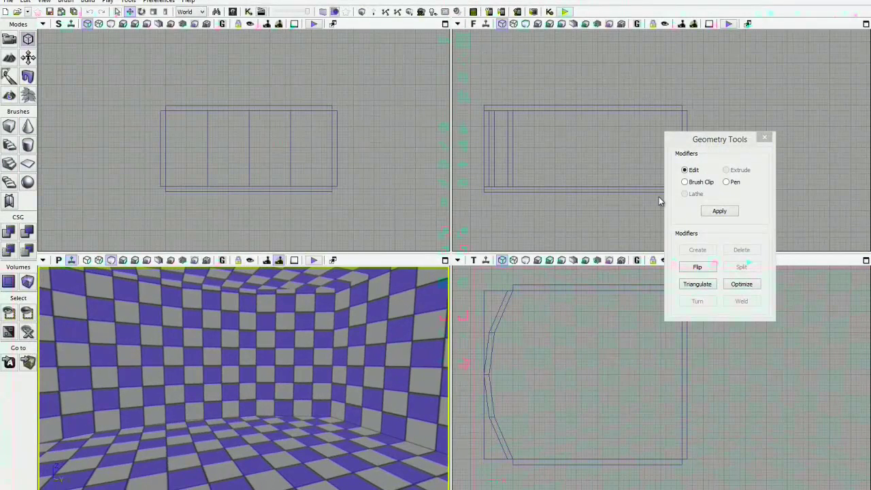
left_click(392, 346)
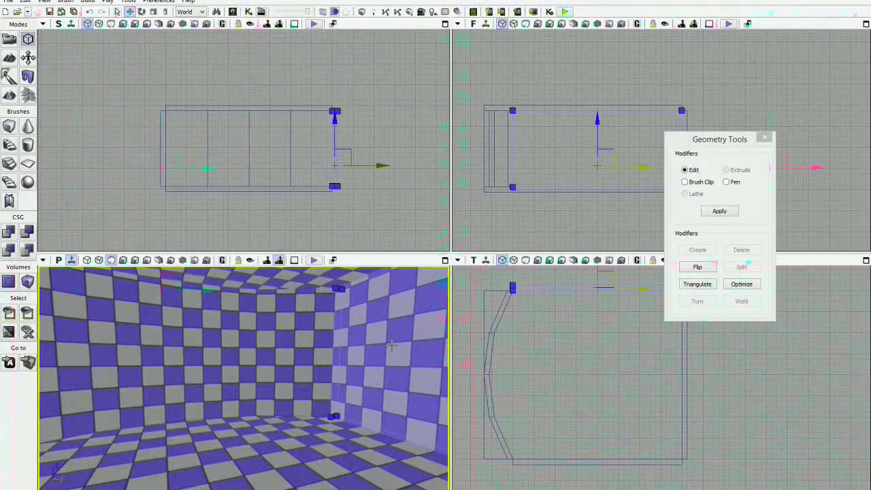
left_click(314, 457)
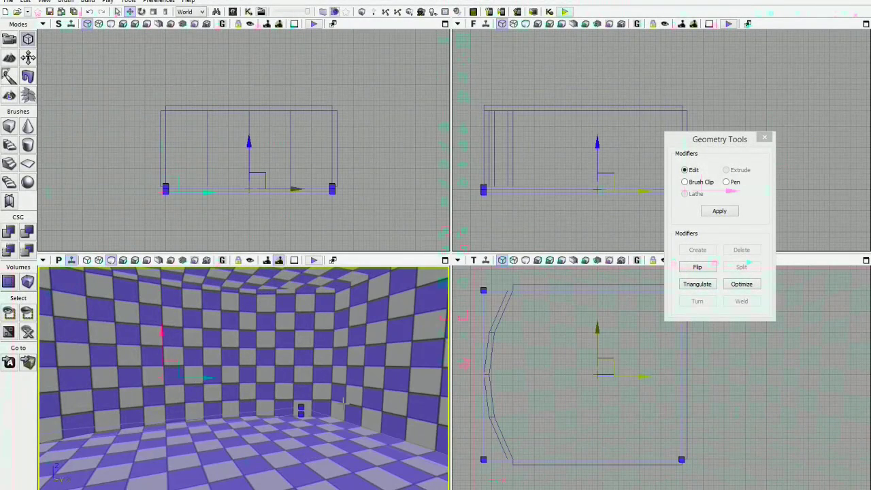
left_click(390, 369)
left_click(354, 472)
left_click(279, 437)
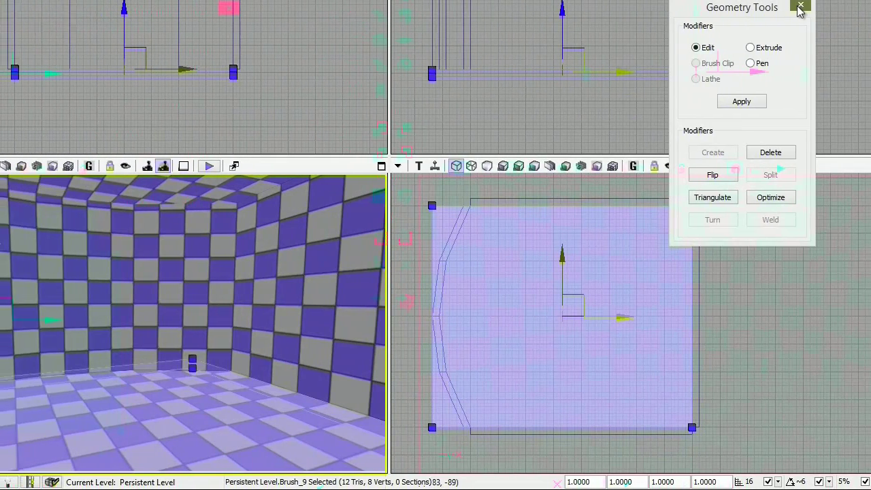
left_click(729, 10)
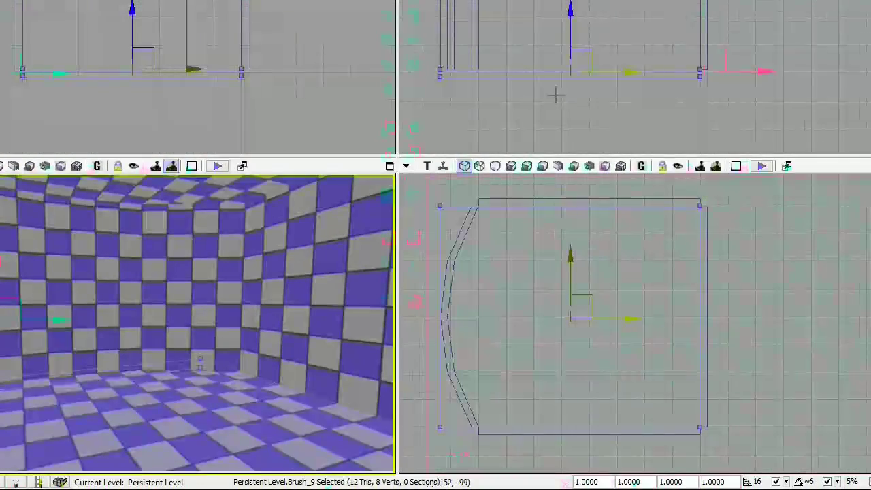
left_click(558, 100)
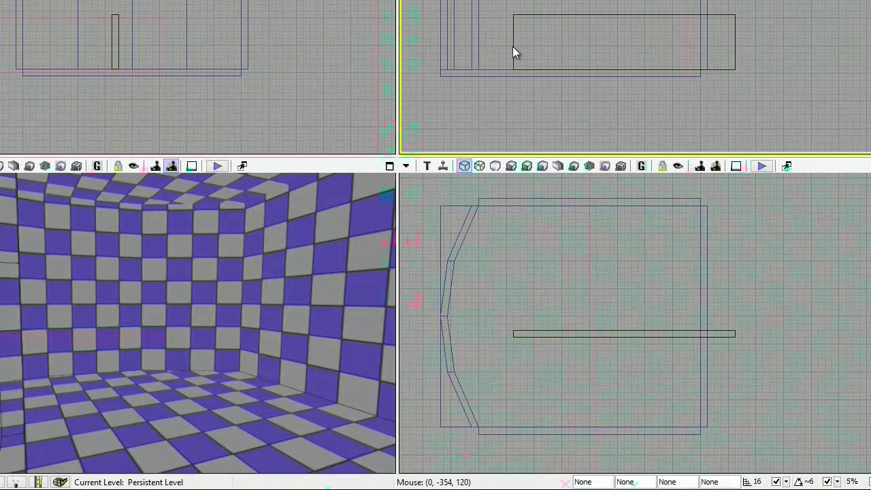
- Select the builder brush, open the Cube brush builder and set X, Y and Z to 64
left_click(515, 49)
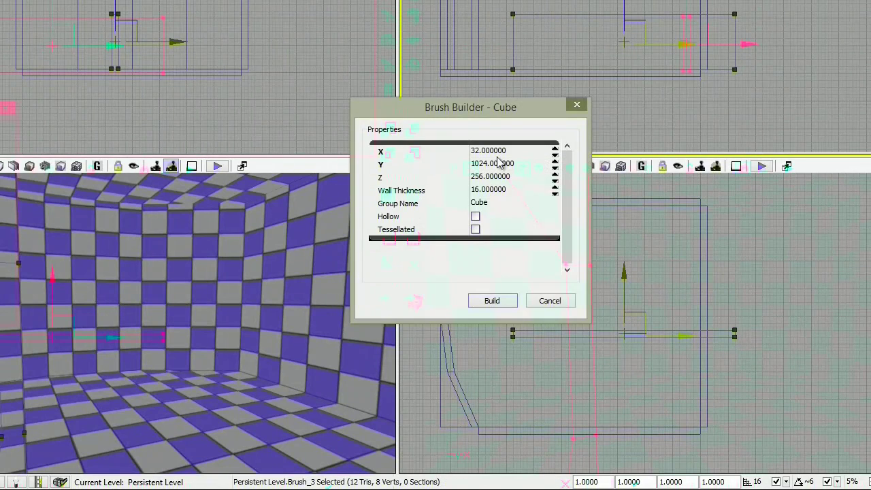
left_click(504, 152)
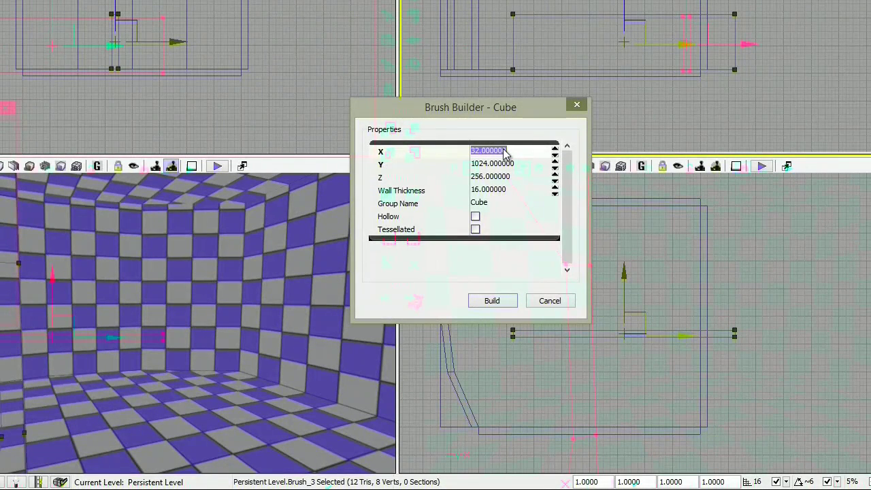
type("64")
key("Tab")
type("64")
key("Tab")
type("64")
key("Tab")
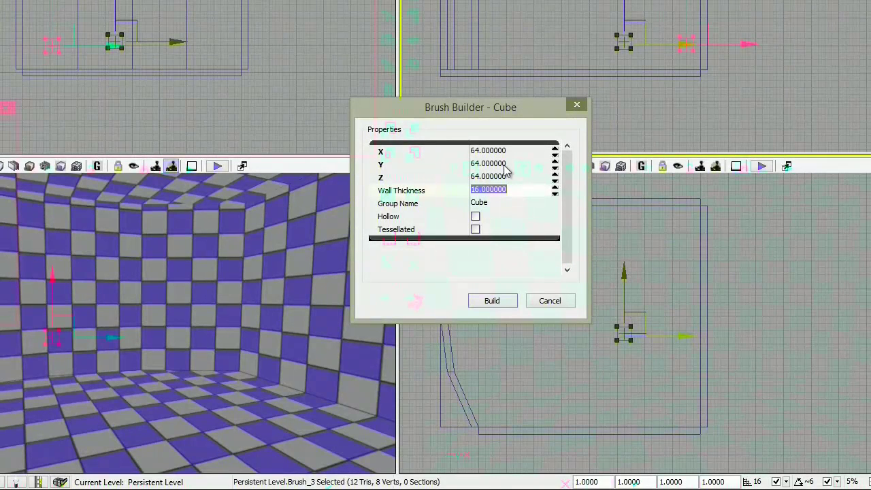
- Set the cube brush's Z to 150 and X to 128, keep Y at 64, and close the brush builder
left_click(509, 178)
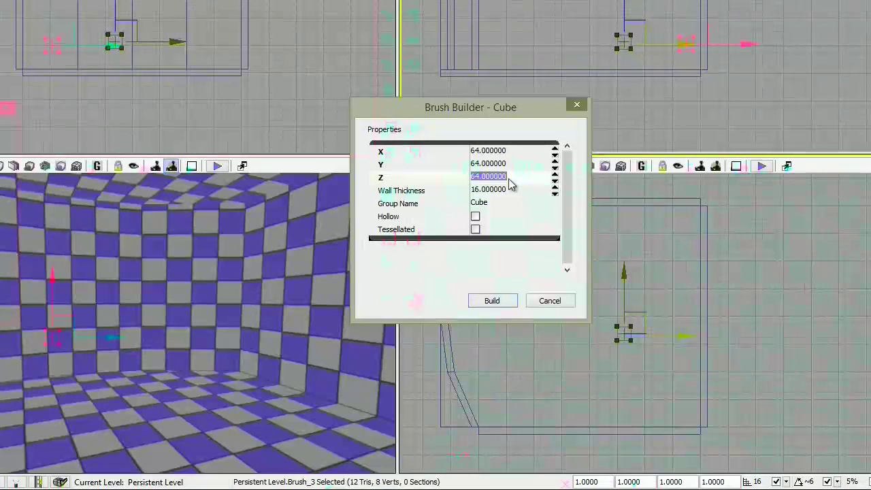
type("1")
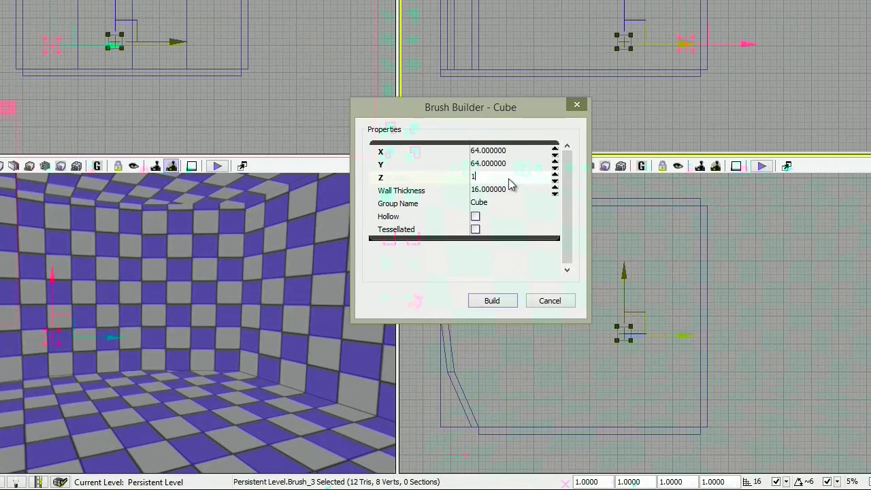
type("50")
left_click(502, 151)
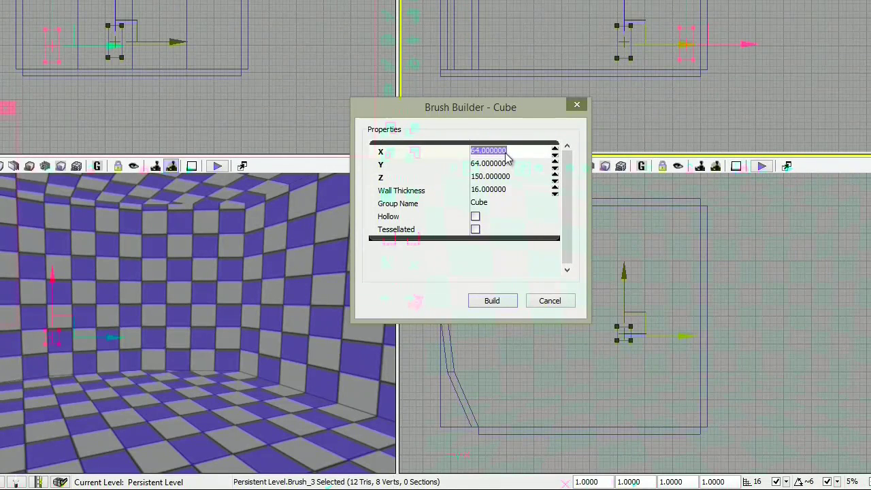
type("128")
left_click(506, 160)
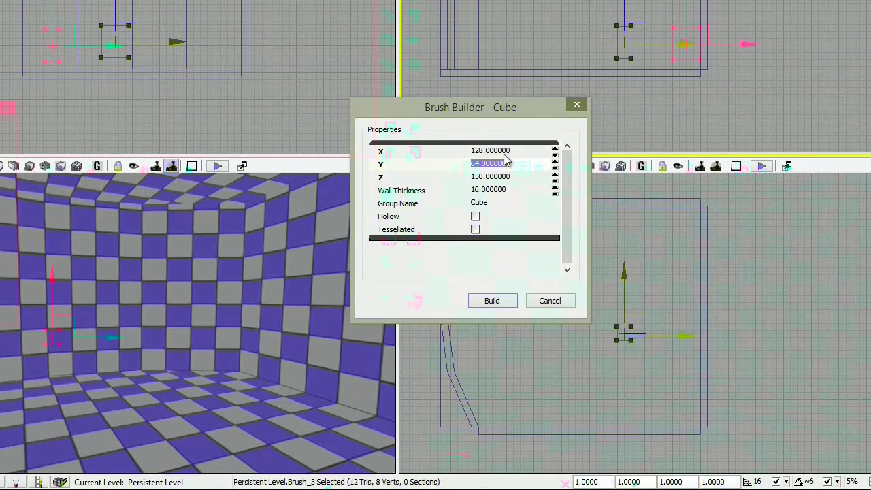
left_click(577, 105)
- Move the builder brush into the straight wall opposite the curved one, lower it to the floor and subtract a doorway
mouse_move(64, 331)
right_mouse_down()
mouse_move(395, 411)
mouse_move(347, 416)
mouse_move(395, 382)
mouse_move(357, 382)
mouse_move(324, 343)
right_mouse_up()
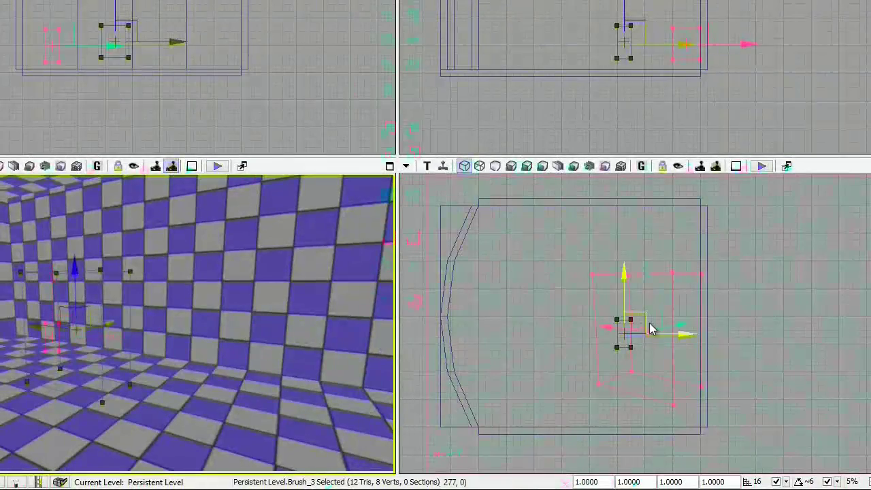
left_click_drag(646, 320, 725, 321)
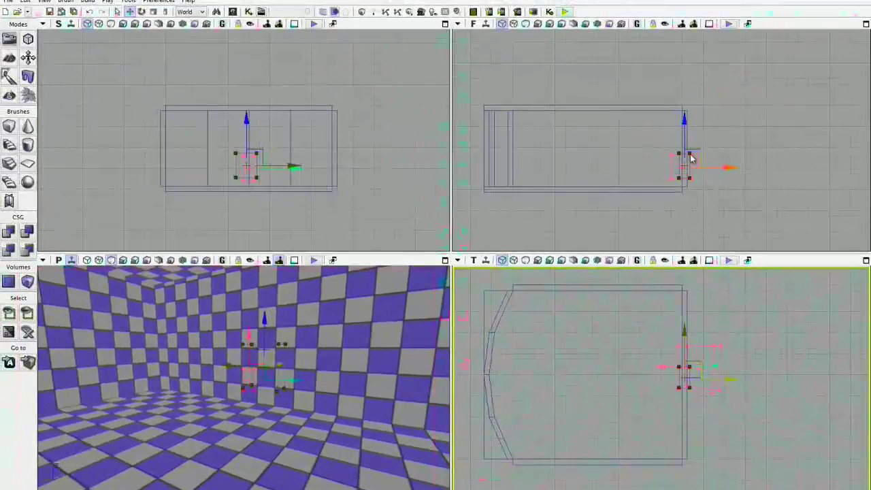
left_click_drag(684, 121, 684, 129)
mouse_move(309, 328)
left_mouse_down()
mouse_move(454, 315)
mouse_move(302, 349)
left_mouse_up()
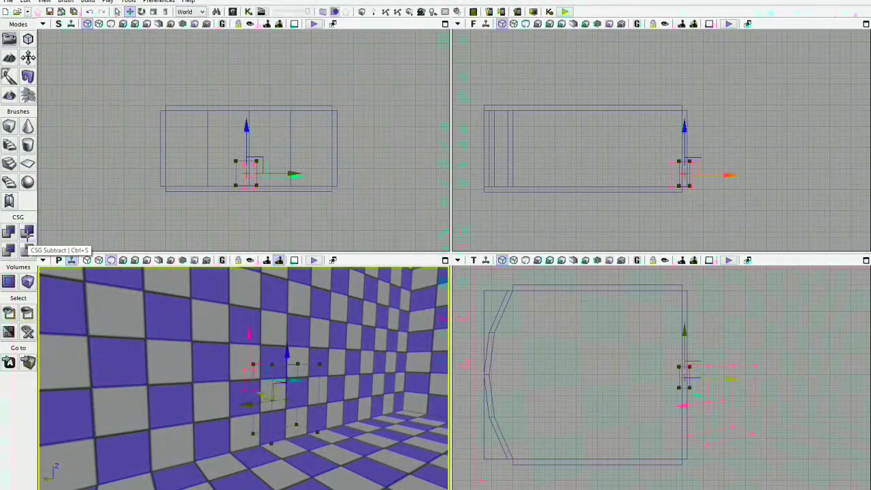
left_click(27, 233)
right_click_drag(344, 365, 154, 404)
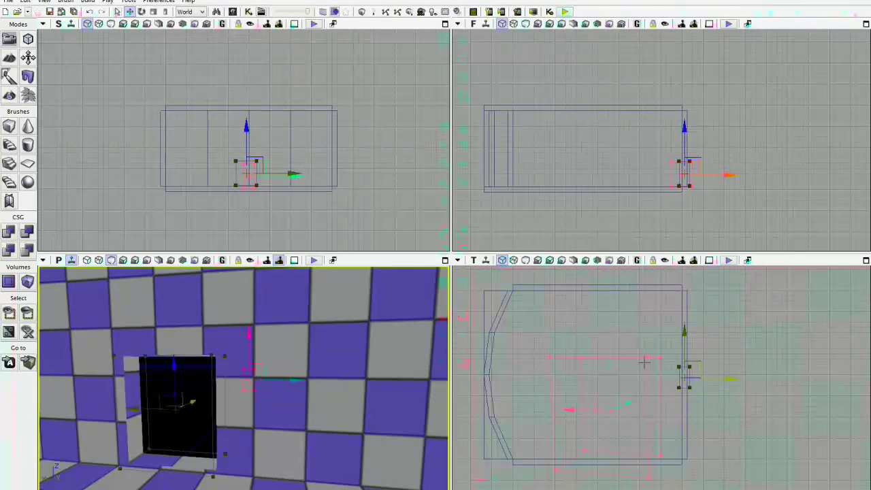
- Move the builder brush out of the doorway into the room and view the opening from inside
left_click_drag(730, 378, 689, 380)
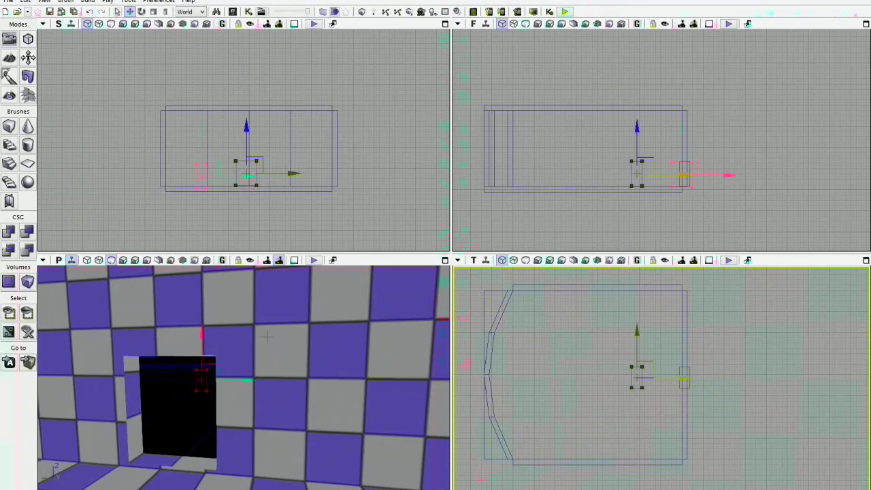
right_click_drag(267, 335, 100, 349)
left_click_drag(100, 348, 344, 356)
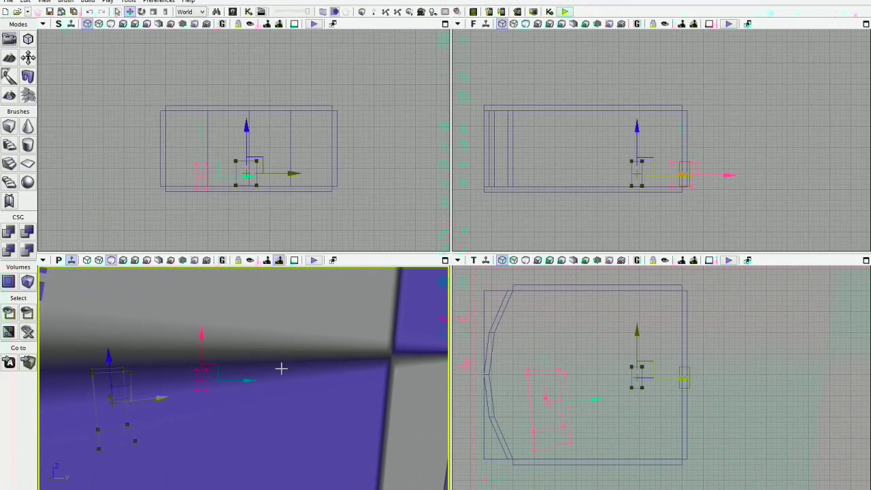
scroll(280, 373, "down", 3)
scroll(280, 373, "up", 2)
- Select the subtractive doorway brush, shift it along the wall in the top view and rebuild the geometry
left_click_drag(743, 369, 770, 362)
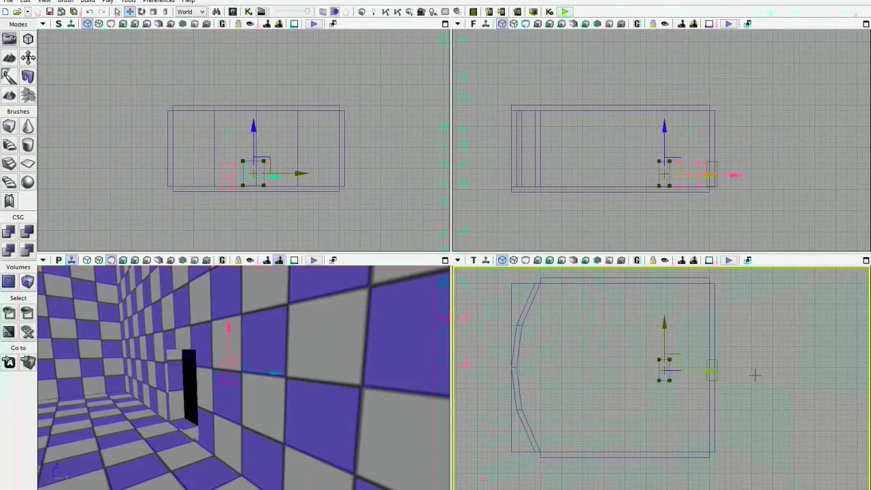
left_click(724, 368)
scroll(749, 375, "up", 4)
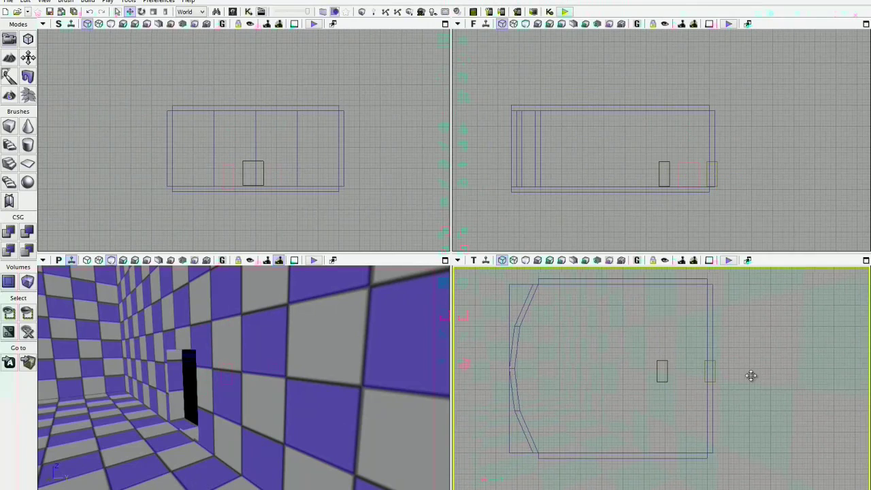
left_click(701, 373)
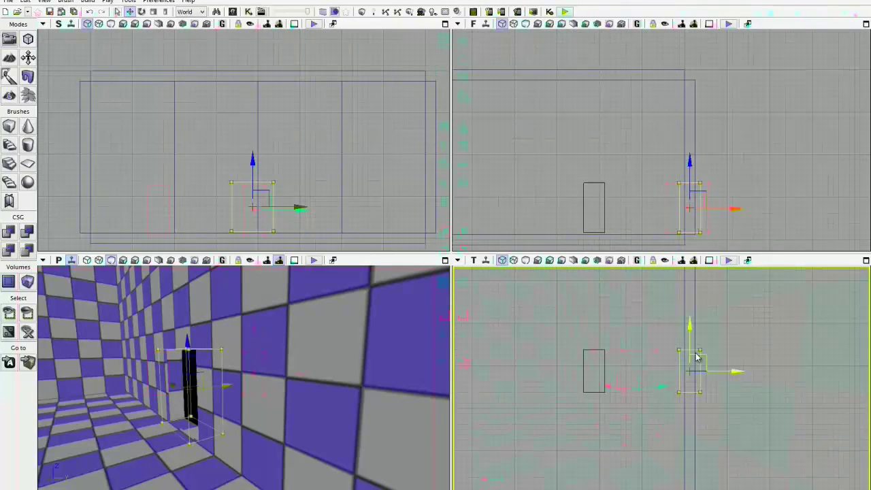
left_click_drag(690, 331, 685, 294)
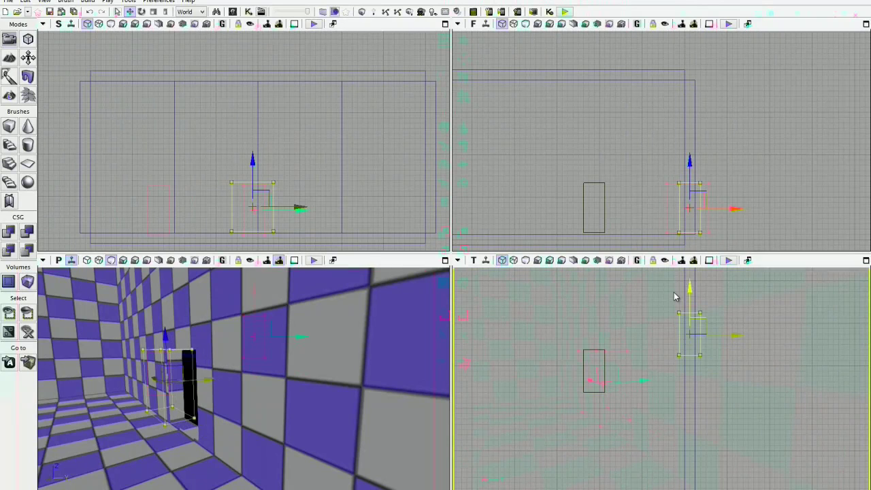
left_click(362, 12)
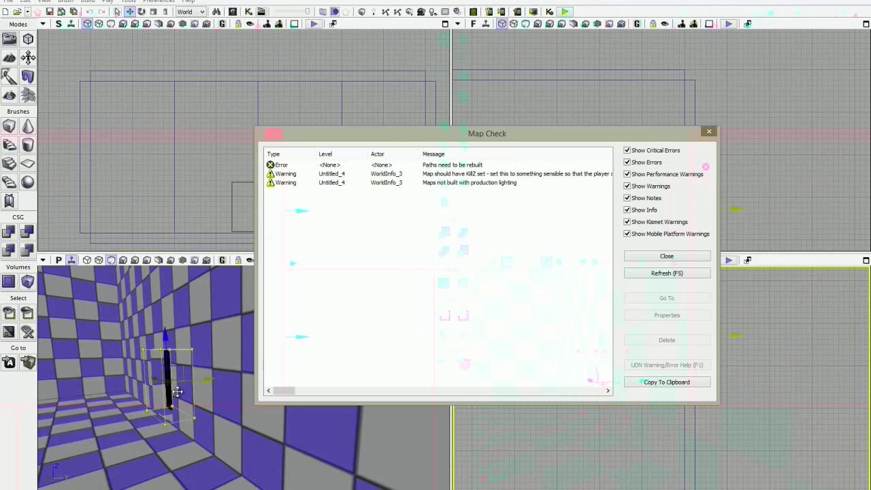
left_click(696, 256)
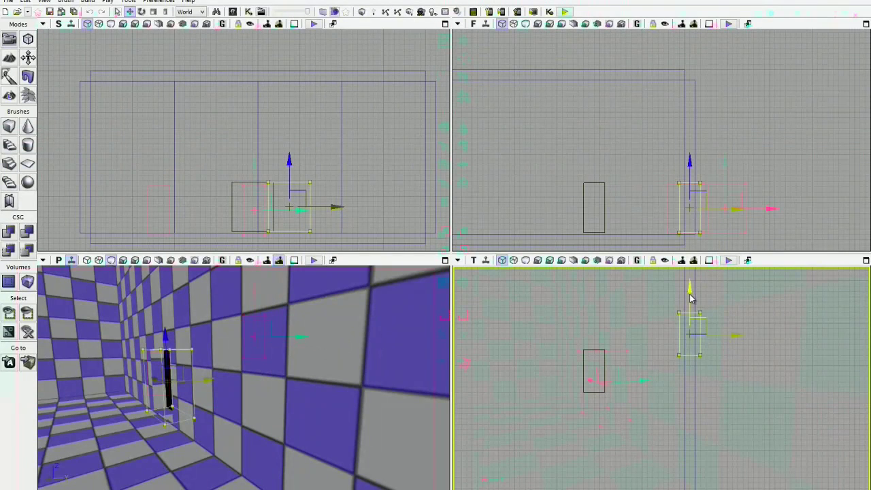
- Move the doorway brush back toward the middle of the wall and rebuild the geometry
left_click_drag(690, 293, 692, 327)
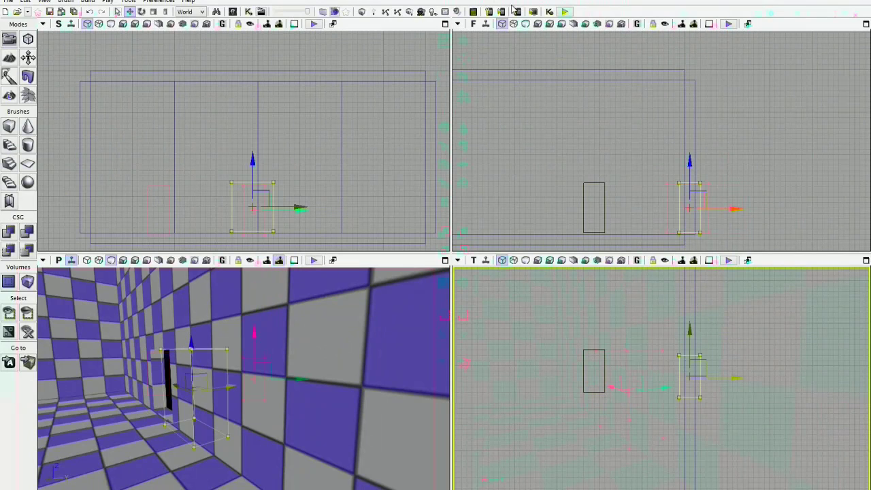
left_click(361, 13)
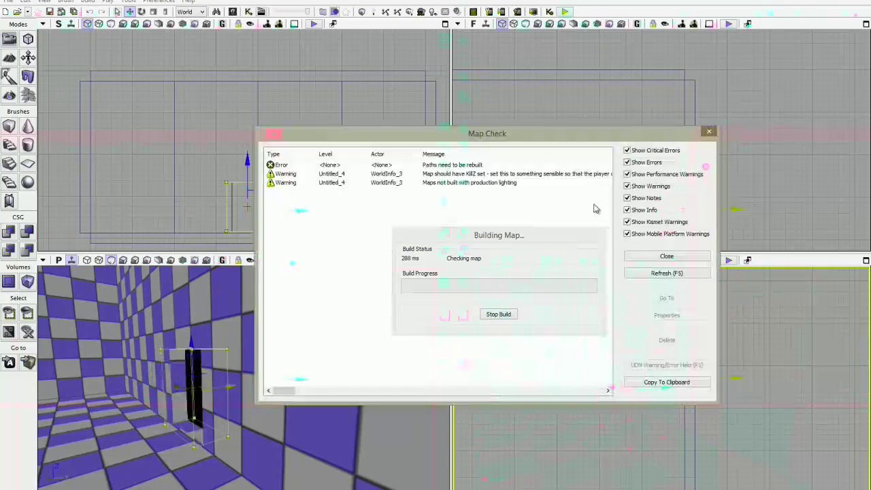
left_click(708, 133)
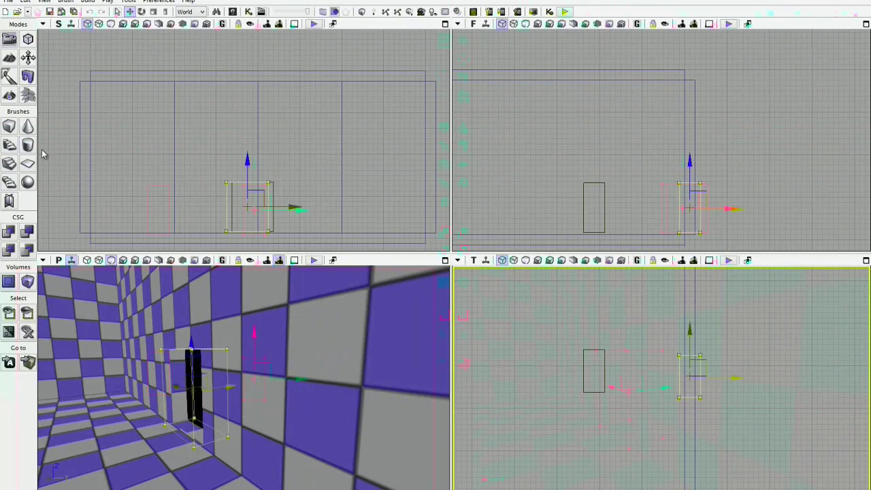
- Reopen the Cube brush builder, set X and Z to 64, and close it
right_click(12, 129)
left_click(522, 249)
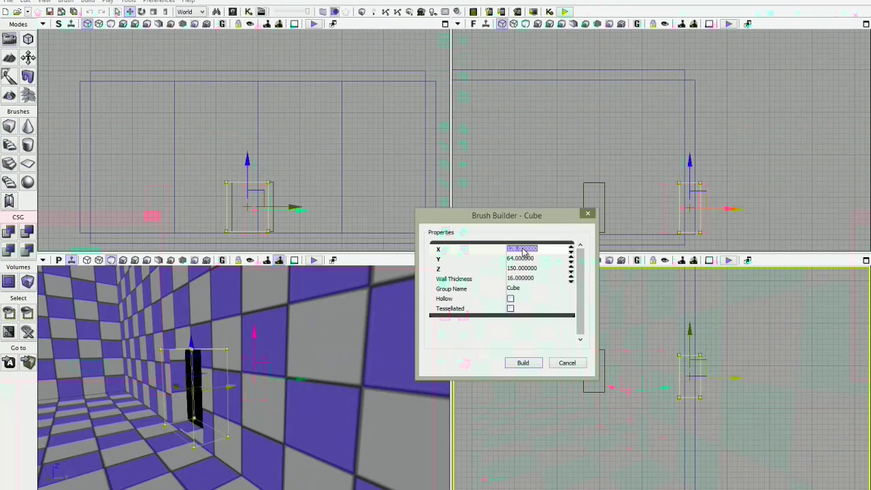
type("64")
key("Tab")
key("Tab")
type("64")
key("Tab")
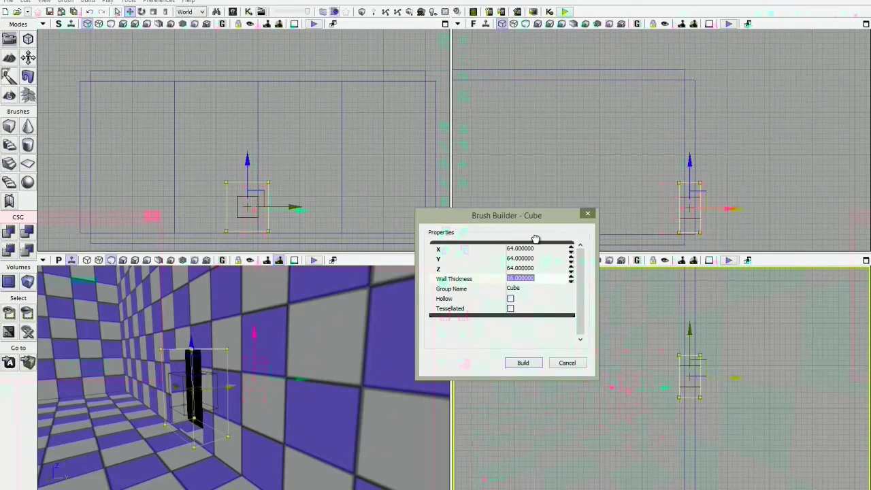
left_click(590, 216)
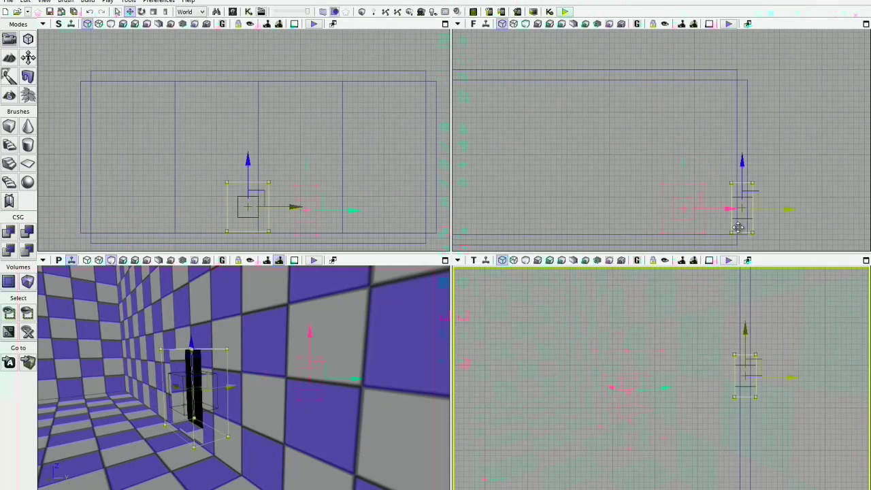
- Undo the accidental doorway brush move, select the small cube builder brush and move it onto a bend of the curved wall
left_click_drag(790, 378, 743, 379)
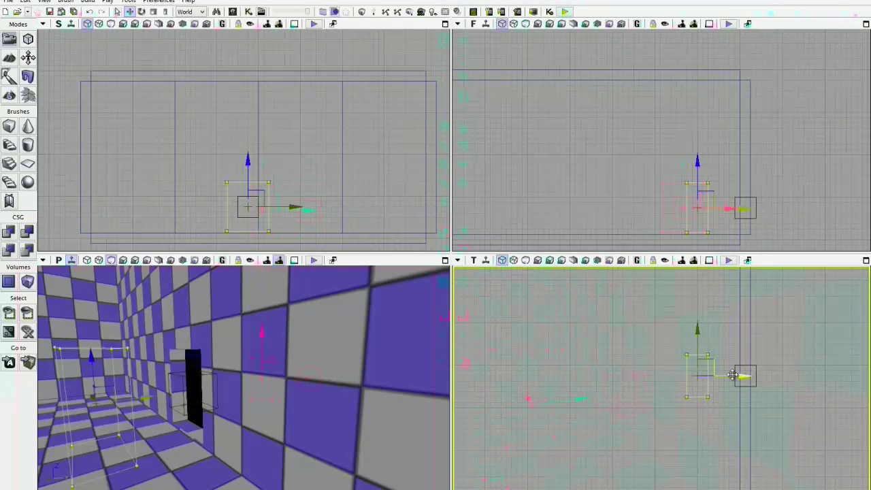
key("ctrl+z")
left_click(745, 388)
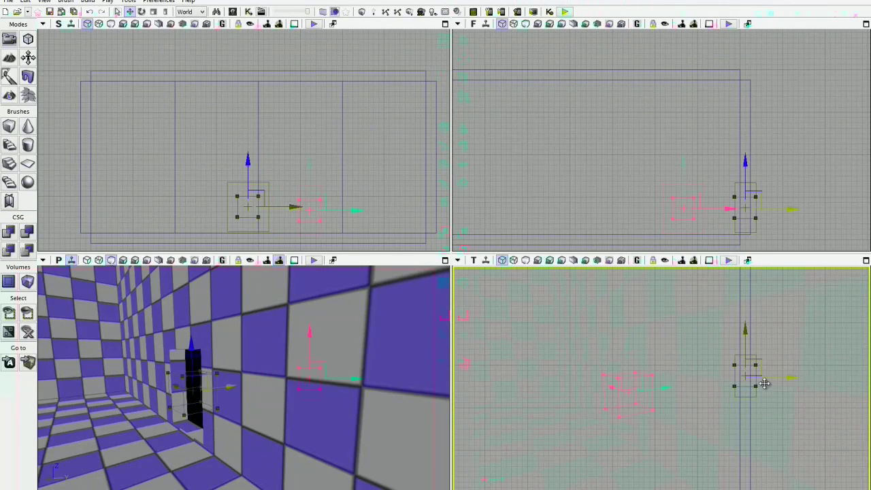
scroll(669, 372, "down", 3)
mouse_move(751, 375)
left_mouse_down()
mouse_move(636, 376)
mouse_move(519, 319)
mouse_move(565, 295)
left_mouse_up()
scroll(674, 382, "down", 1)
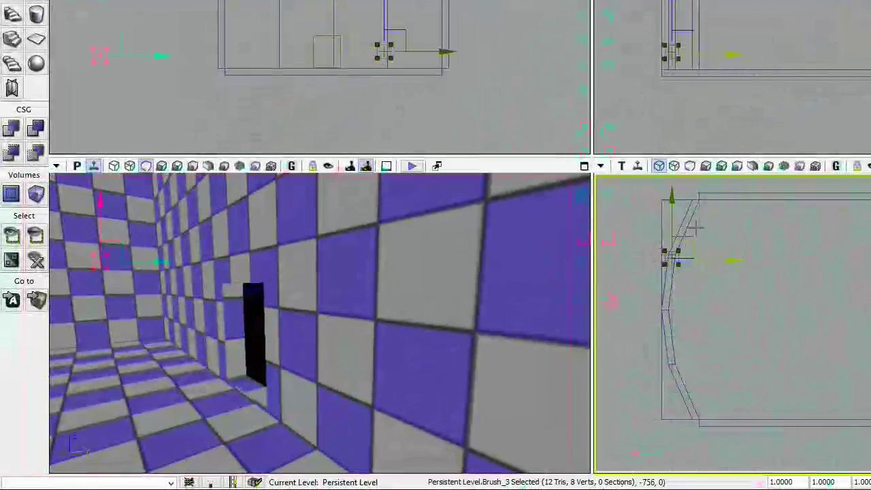
- Lower the builder brush slightly on the curved wall and subtract it to cut a square opening
right_click_drag(337, 282, 254, 295)
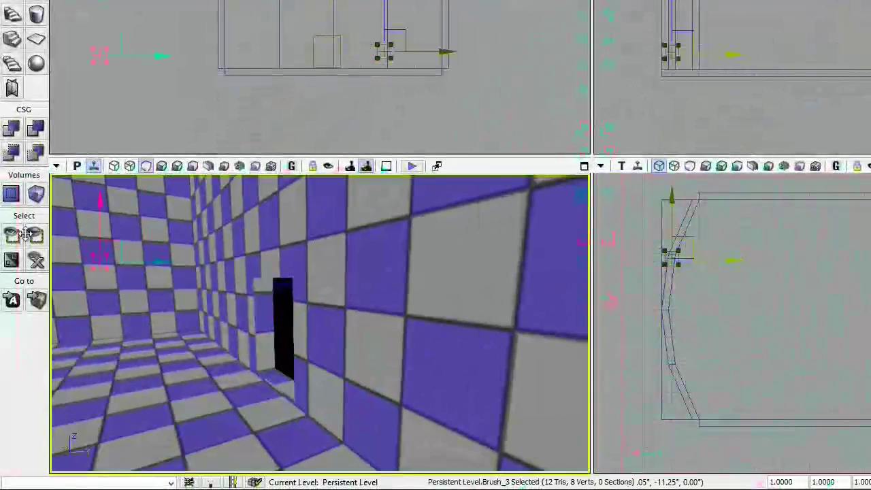
mouse_move(25, 235)
right_mouse_down()
mouse_move(52, 178)
mouse_move(313, 274)
right_mouse_up()
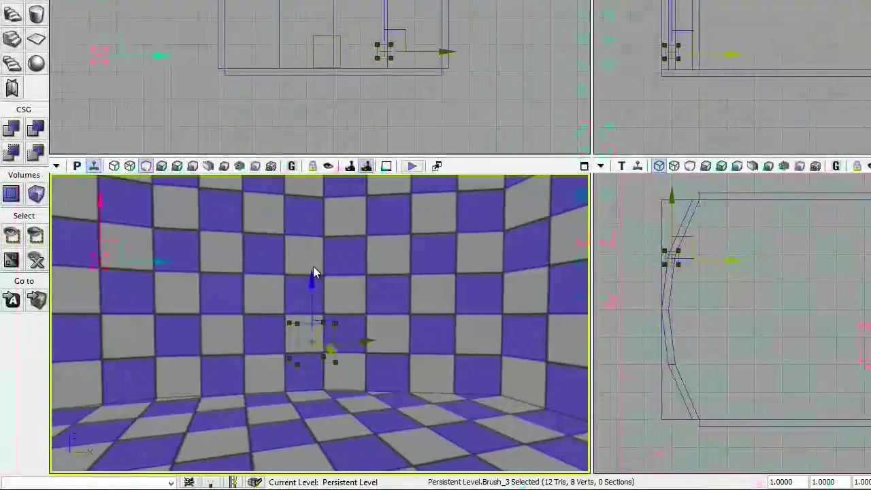
left_click_drag(311, 281, 311, 290)
left_click(37, 128)
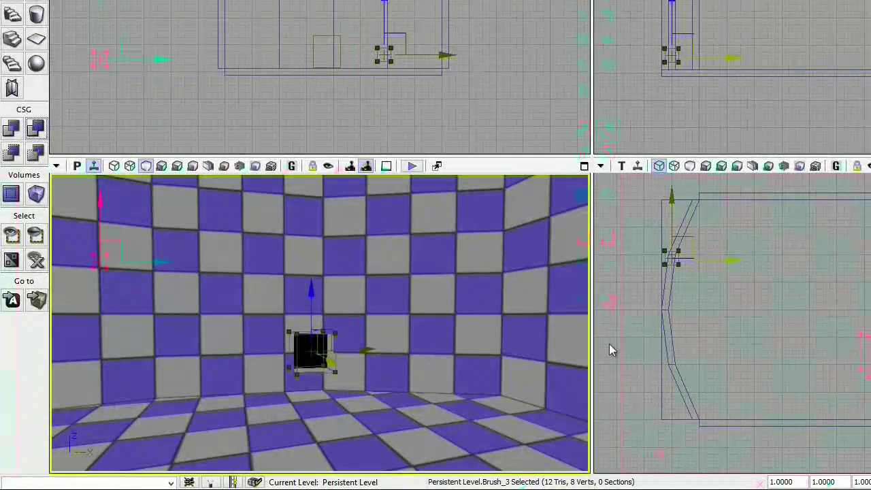
- Hide the builder brush and select the subtractive brush of the square opening in the curved wall
right_click_drag(724, 298, 744, 317)
key("b")
left_click(703, 283)
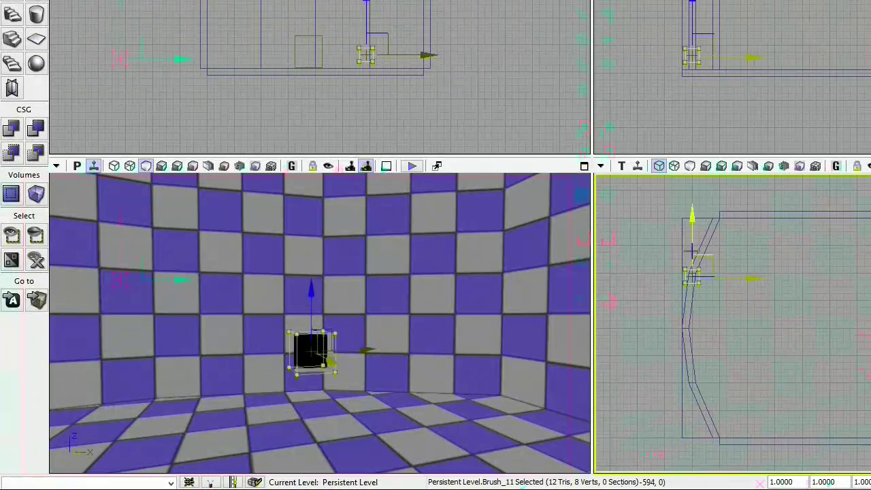
left_click(862, 327)
left_click(698, 274)
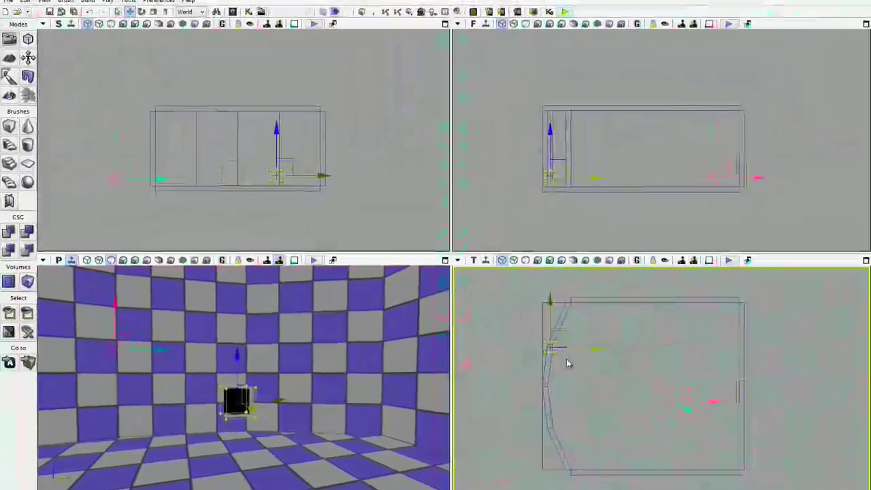
- Duplicate the square opening's brush to the opposite bend of the curved wall, rebuild the geometry and deselect everything
scroll(569, 363, "up", 3)
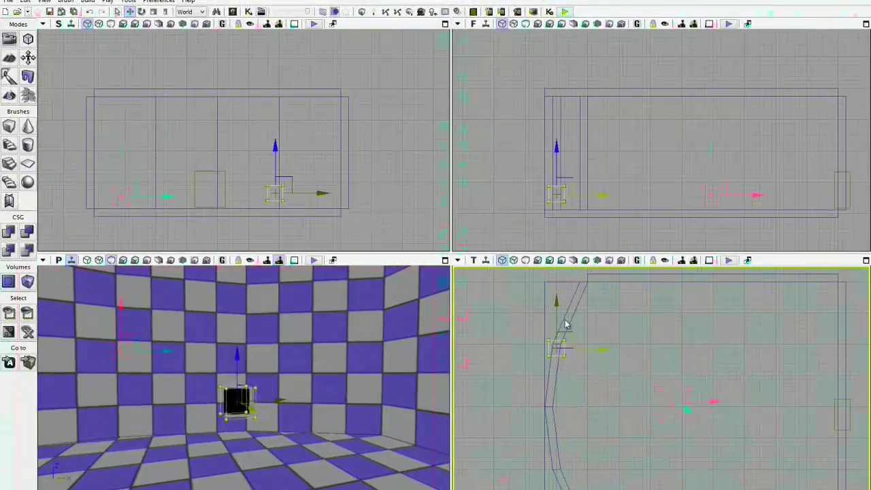
left_click_drag(559, 322, 560, 468)
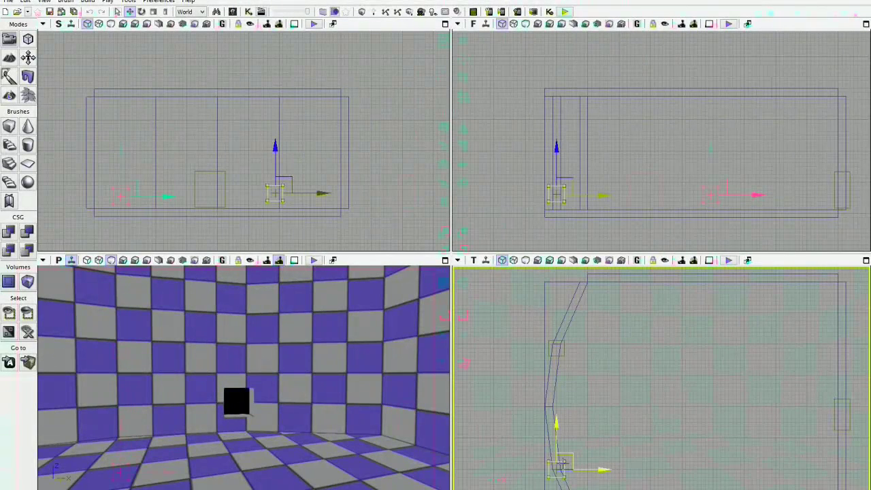
right_click_drag(317, 350, 258, 354)
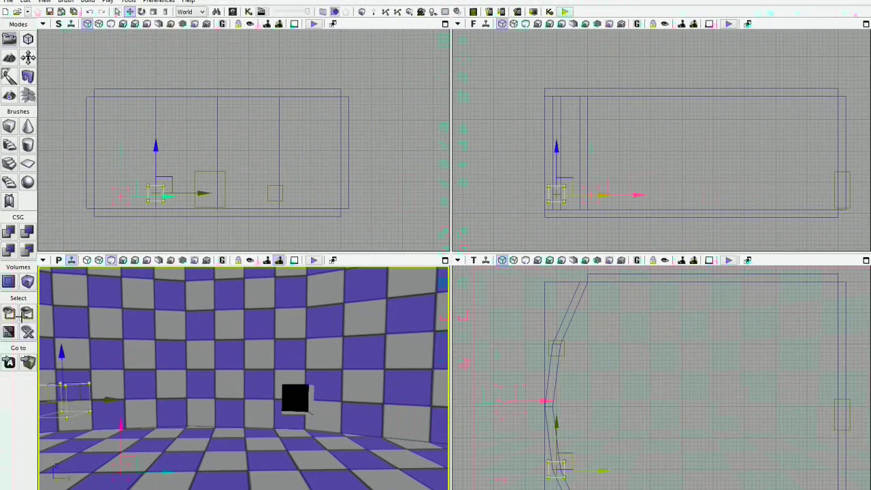
left_click(334, 12)
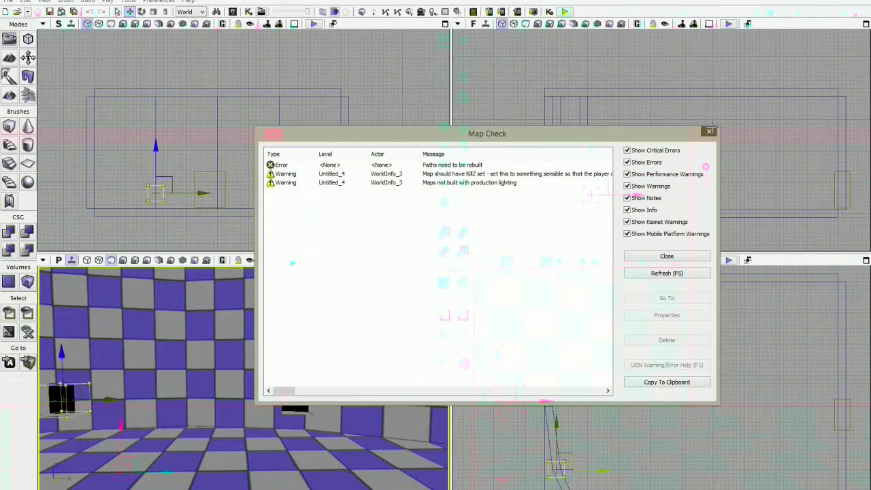
left_click(710, 130)
left_click(657, 158)
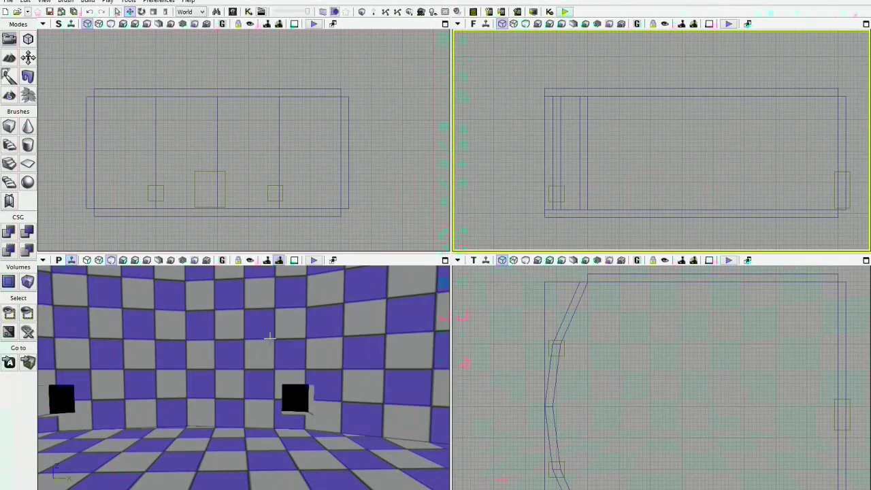
- Turn off the preference that makes clicking BSP geometry select its brush, so that individual surfaces can be selected
right_click_drag(267, 338, 358, 372)
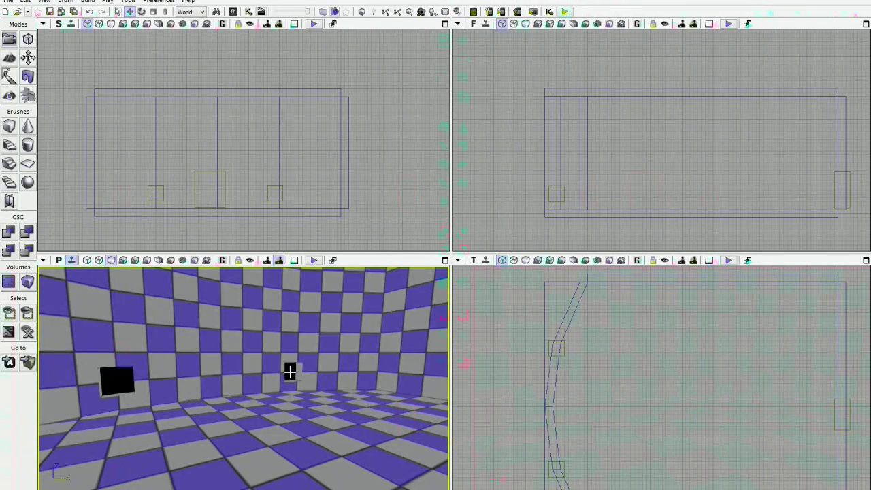
right_click_drag(290, 373, 450, 318)
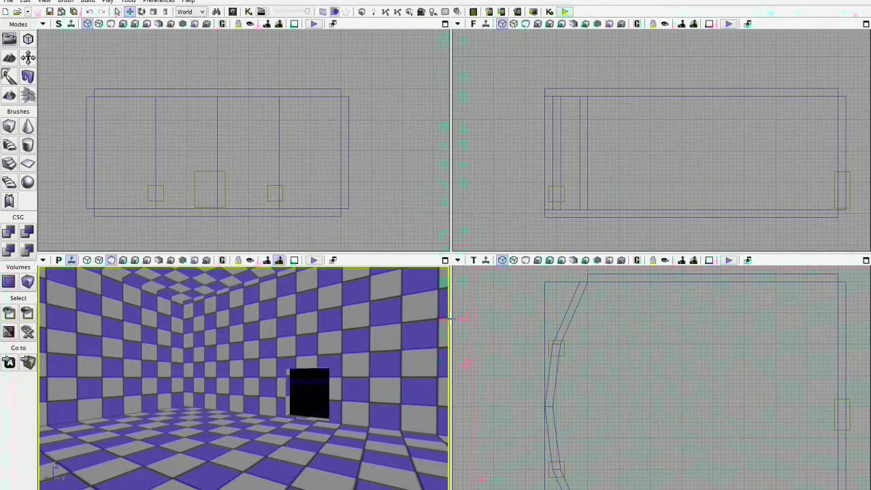
right_click_drag(179, 402, 27, 430)
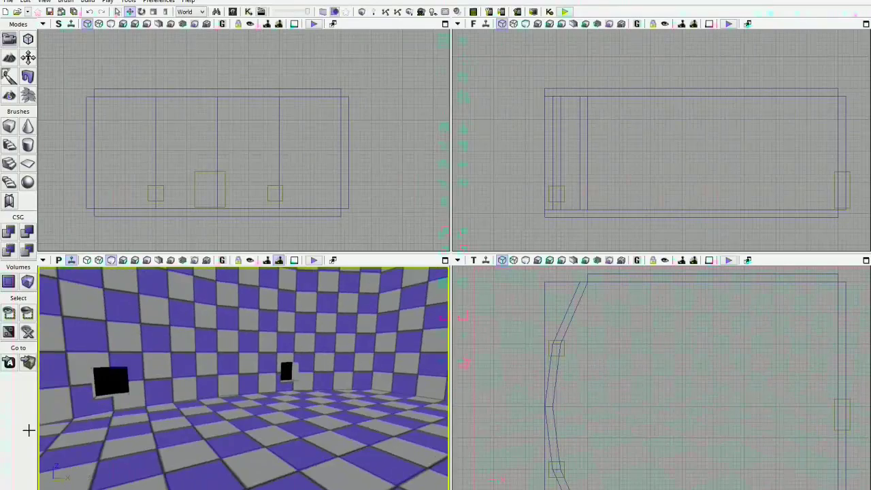
left_click_drag(28, 430, 448, 264)
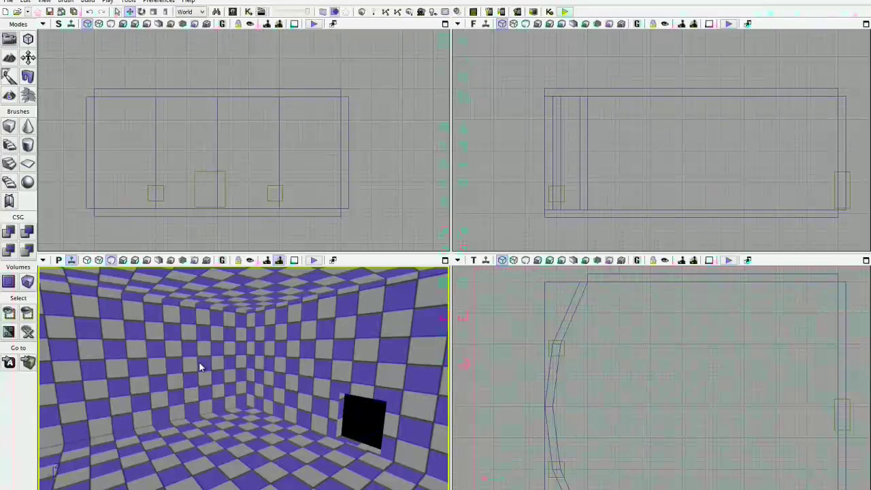
left_click(160, 2)
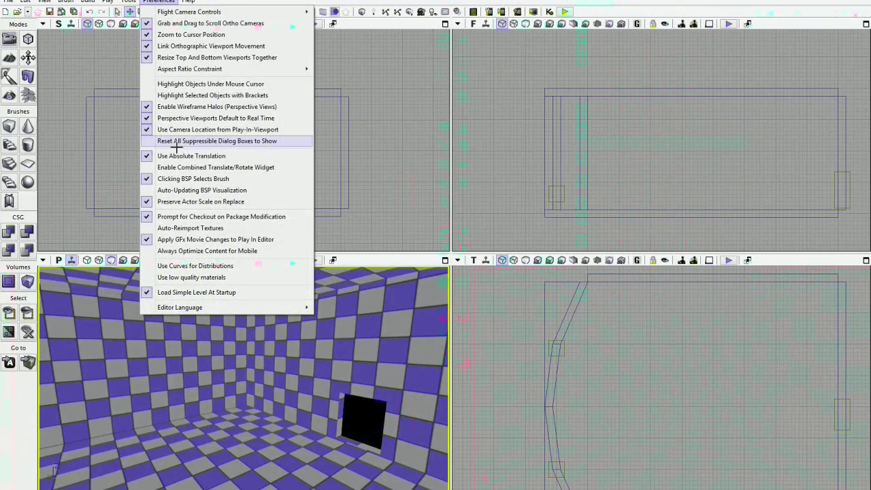
left_click(189, 173)
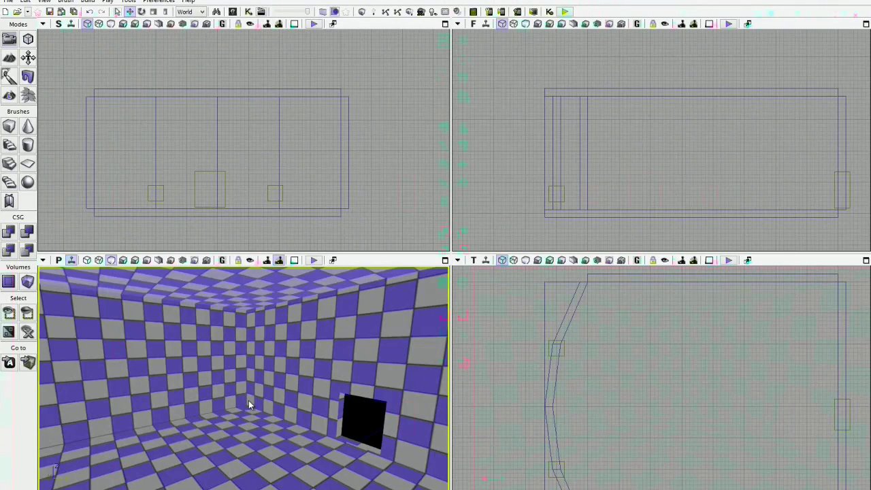
- Select the room's floor brush and start Geometry mode editing on it
right_click_drag(248, 400, 281, 399)
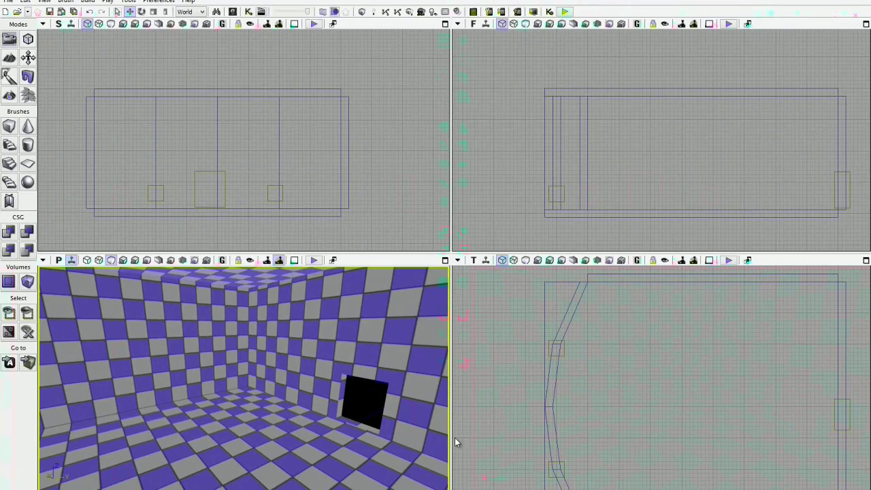
left_click(679, 216)
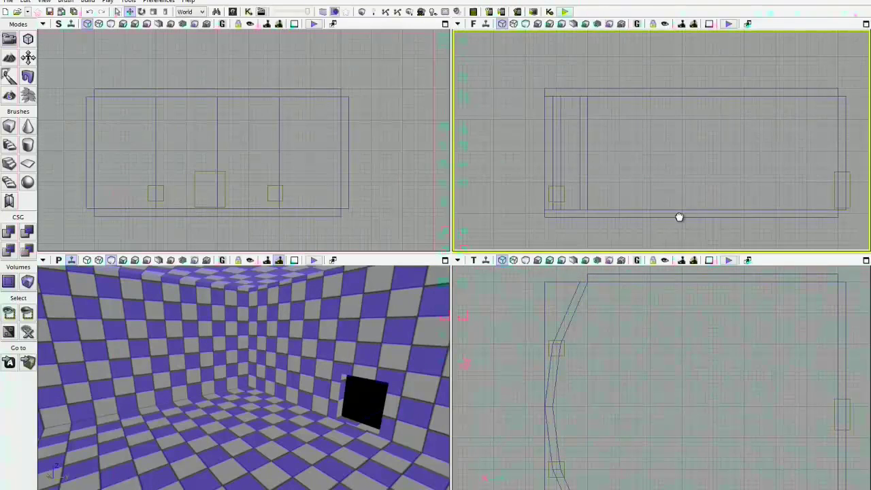
left_click_drag(647, 180, 510, 178)
left_click(28, 39)
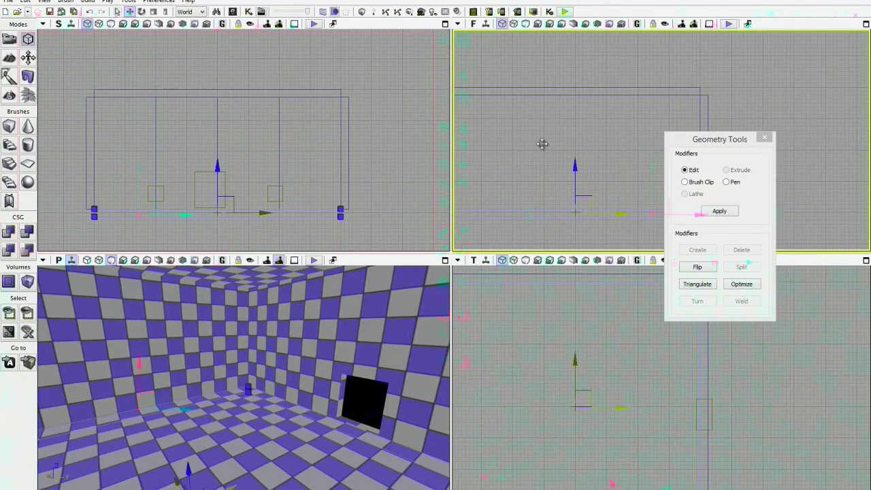
- Select the floor brush's vertices at the doorway end and move them outward, extending the floor beyond the doorway wall
left_click_drag(543, 146, 448, 140)
left_click_drag(591, 186, 651, 249, "ctrl+alt")
left_click_drag(721, 139, 395, 142)
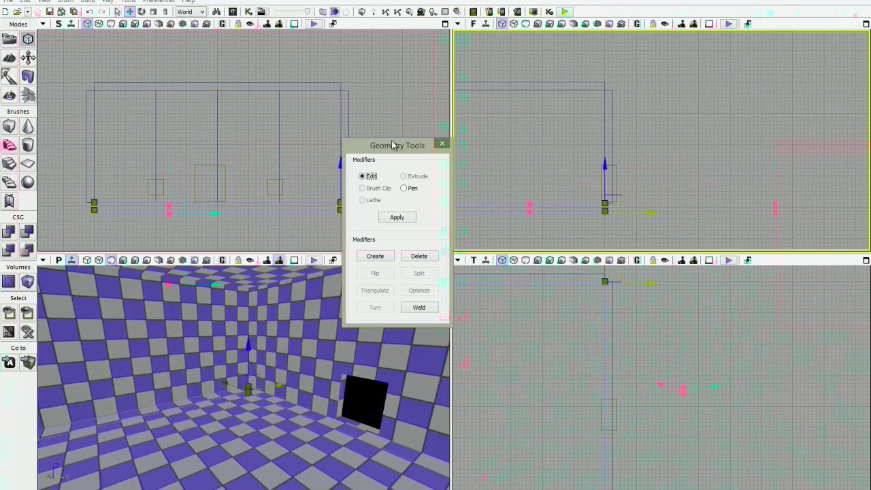
left_click_drag(653, 212, 765, 214)
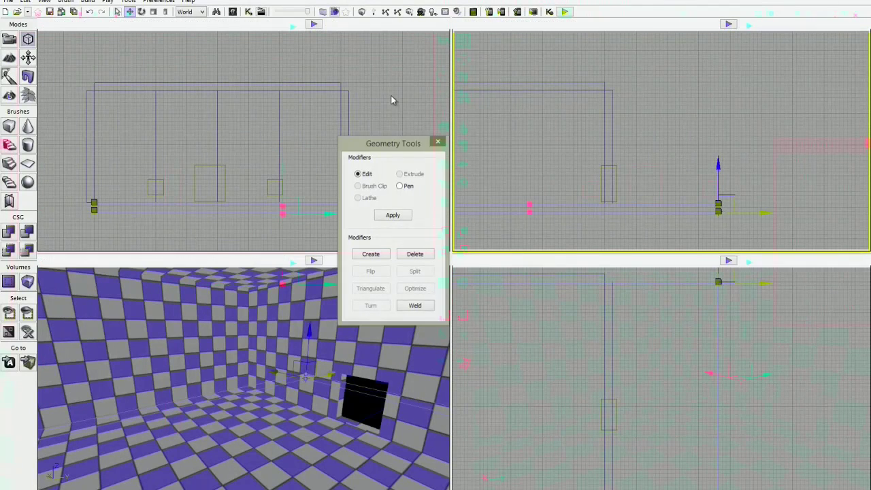
- Leave geometry editing, rebuild the level geometry and dismiss the Map Check report
key("shift+1")
left_click(361, 11)
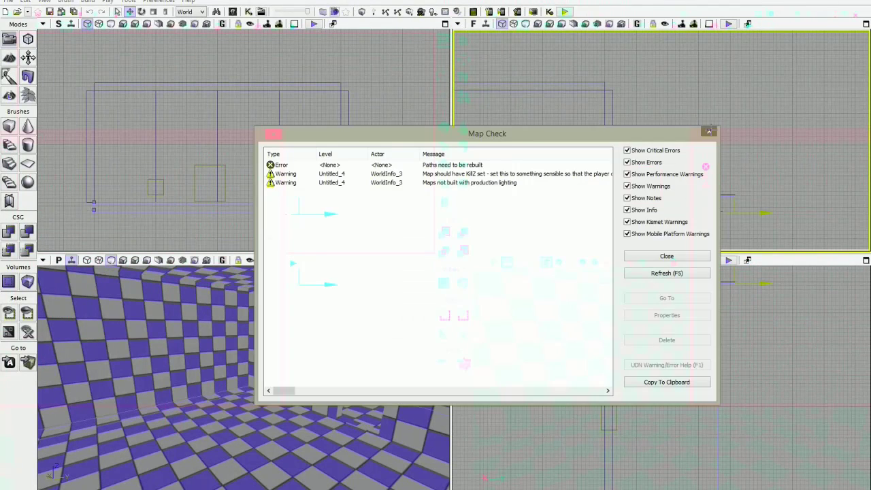
left_click(709, 131)
left_click(372, 385)
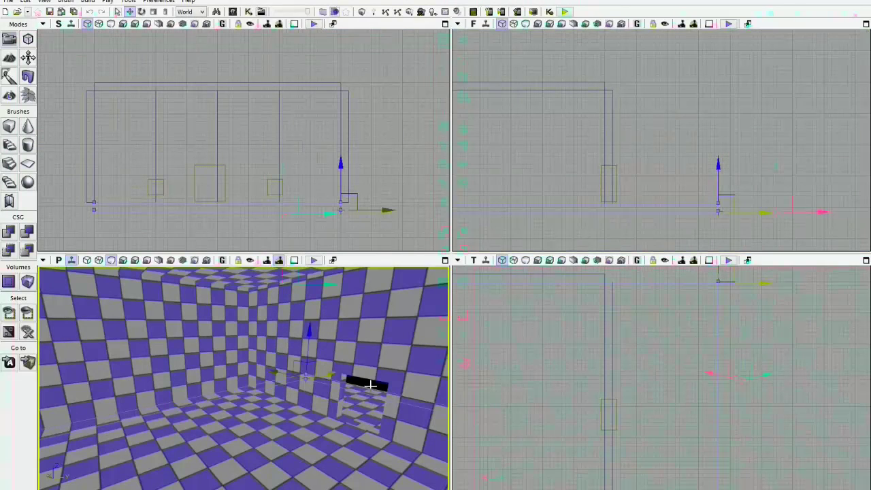
right_click_drag(167, 348, 137, 333)
- Select the floor surface inside the room in the perspective view
left_click(261, 441)
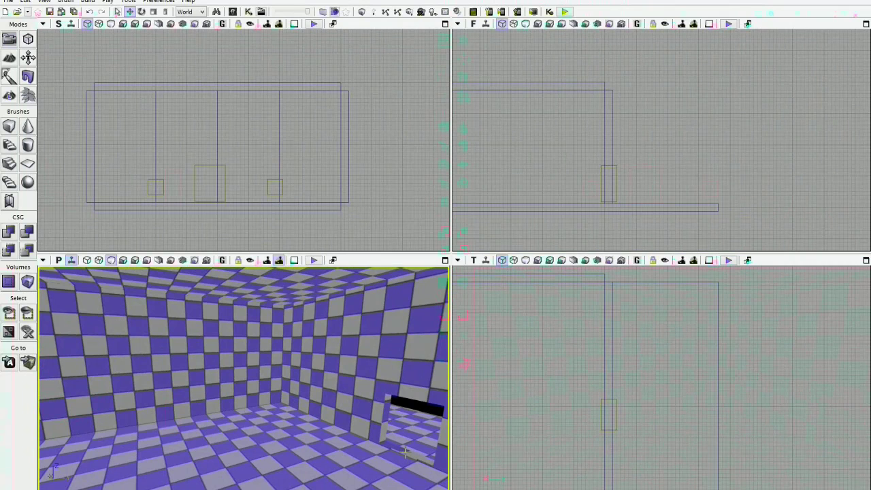
right_click_drag(354, 470, 408, 484)
left_click_drag(353, 470, 353, 422)
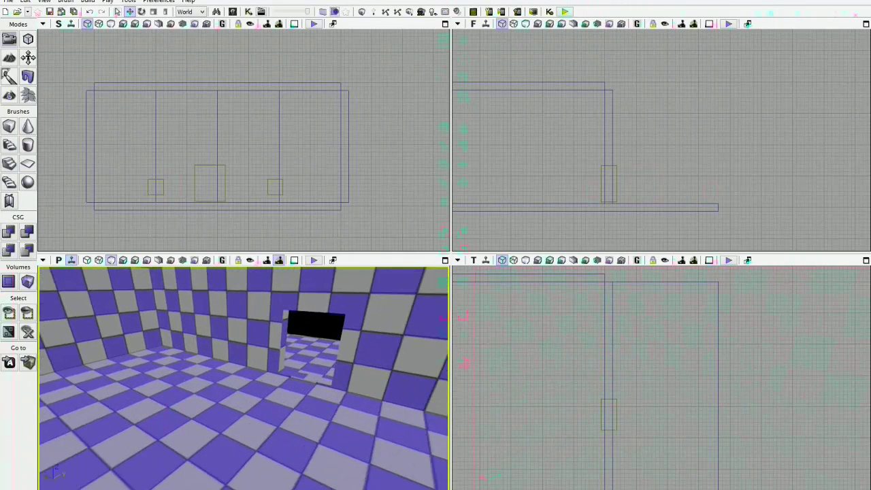
left_click_drag(409, 463, 271, 415)
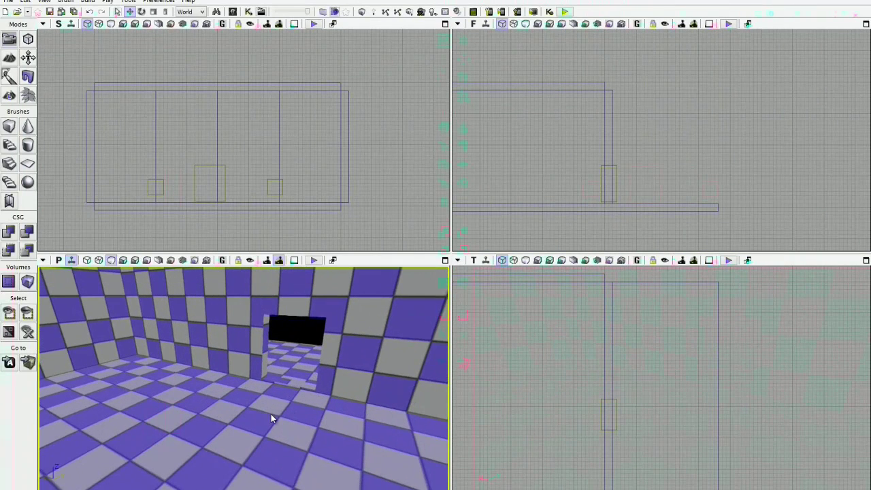
- Search the Content Browser for "floor" and limit the results to Materials
left_click(232, 12)
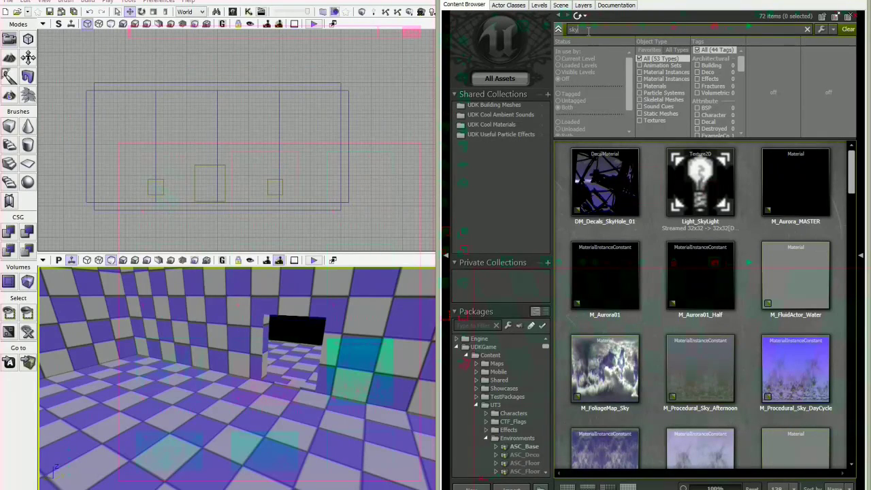
left_click_drag(587, 32, 560, 31)
type("floor")
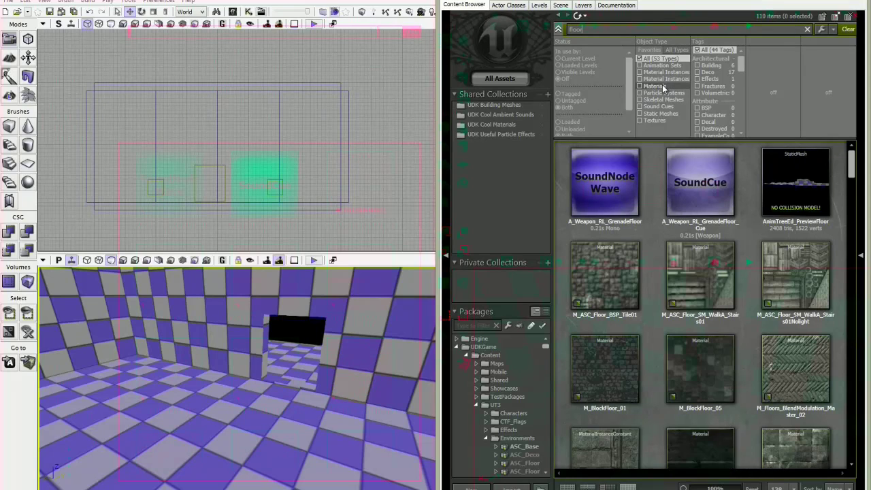
left_click(664, 87)
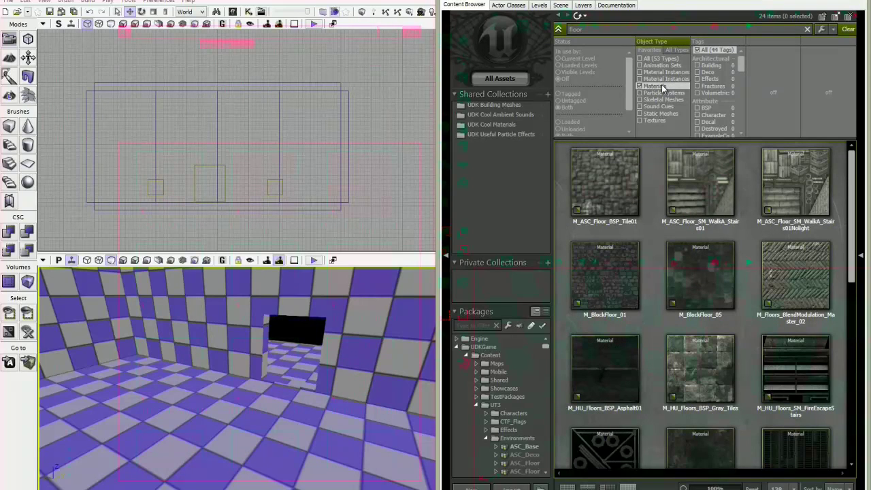
left_click(655, 121)
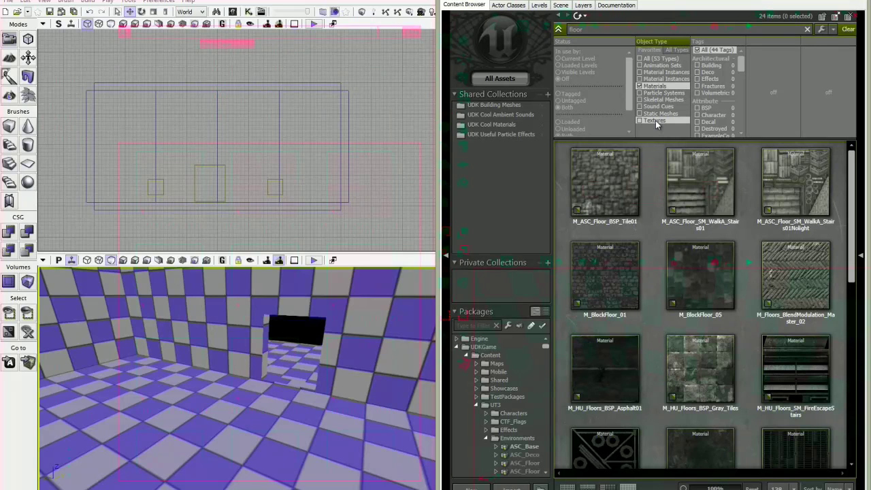
left_click(664, 87)
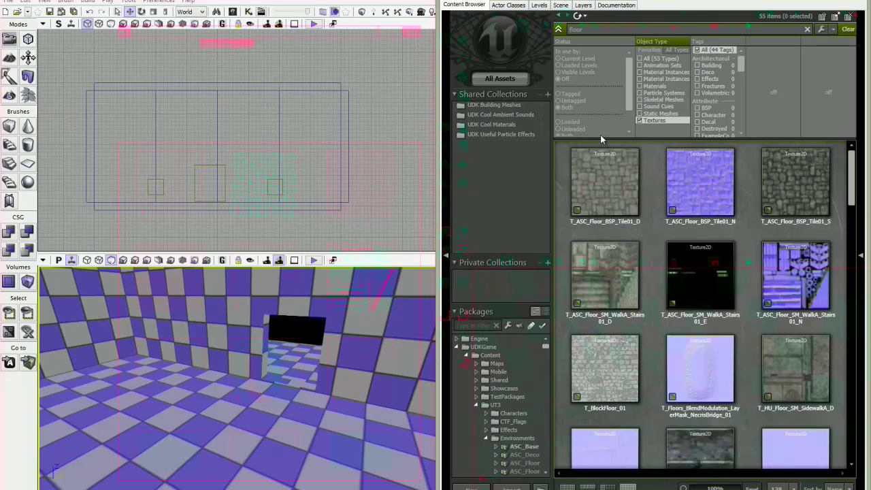
left_click(655, 86)
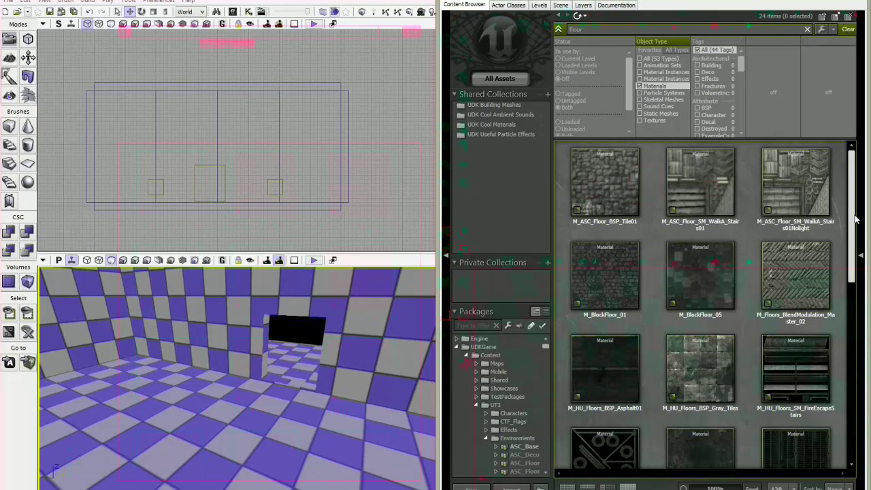
- Pick the M_LT_Floors_BSP_Master material and apply it to the room's floor surface
left_click_drag(853, 218, 855, 362)
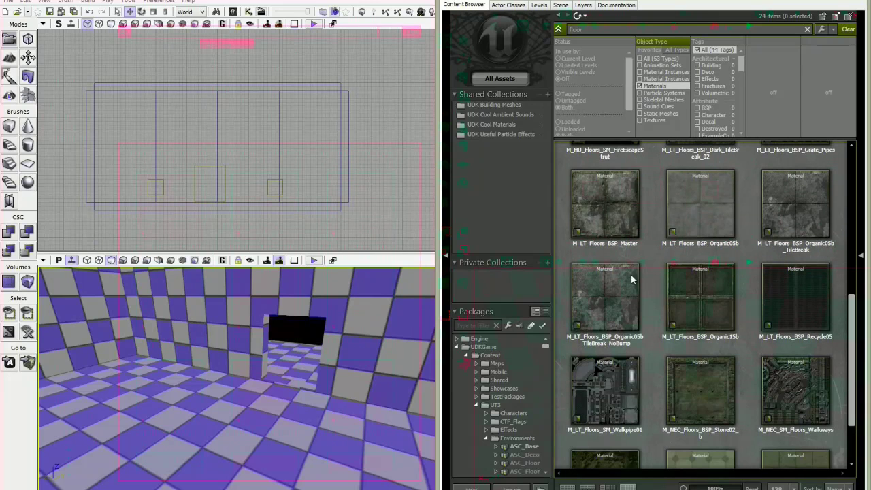
left_click(603, 211)
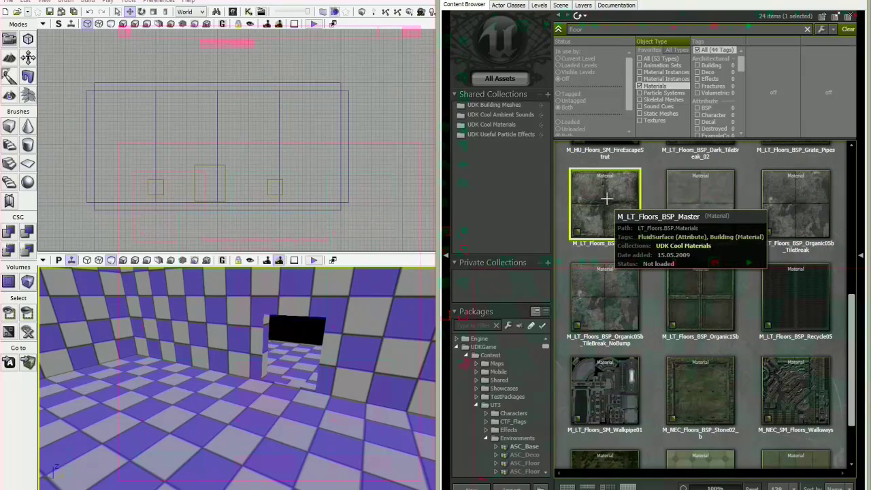
left_click(258, 405, "alt")
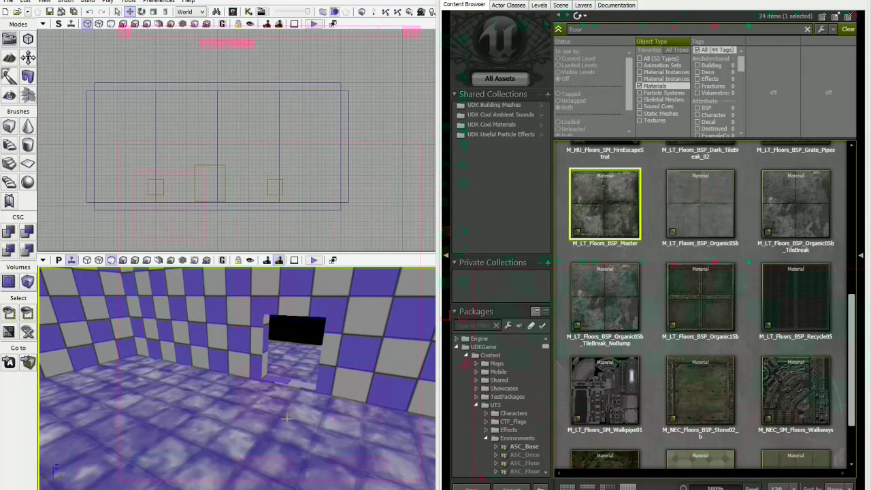
- Check the textured floor near the doorway, deselect it and select the M_LT_Floors_BSP_Master material again
right_click_drag(299, 403, 279, 383)
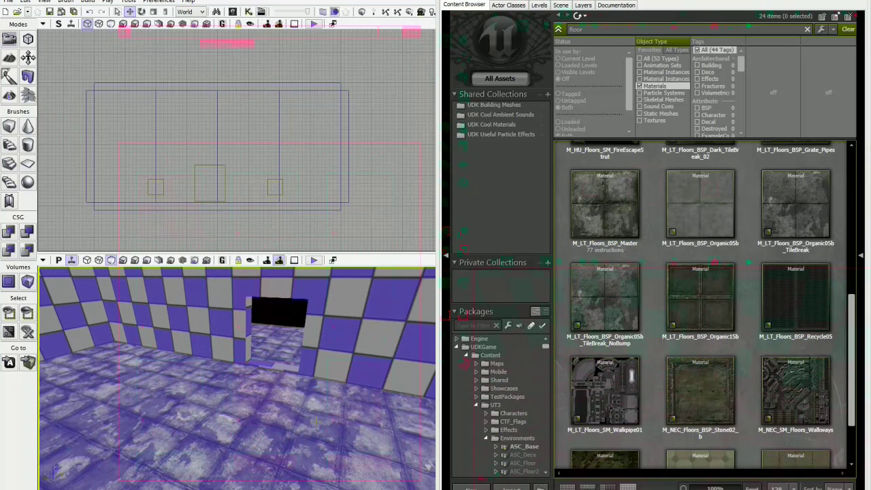
mouse_move(279, 382)
left_mouse_down()
mouse_move(295, 351)
mouse_move(261, 432)
mouse_move(275, 382)
left_mouse_up()
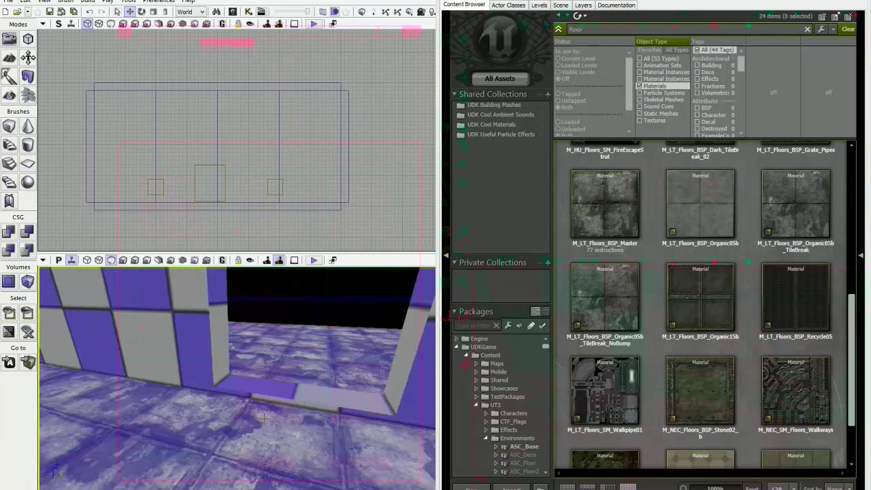
right_click_drag(275, 381, 277, 391)
left_click(276, 391)
left_click(625, 185)
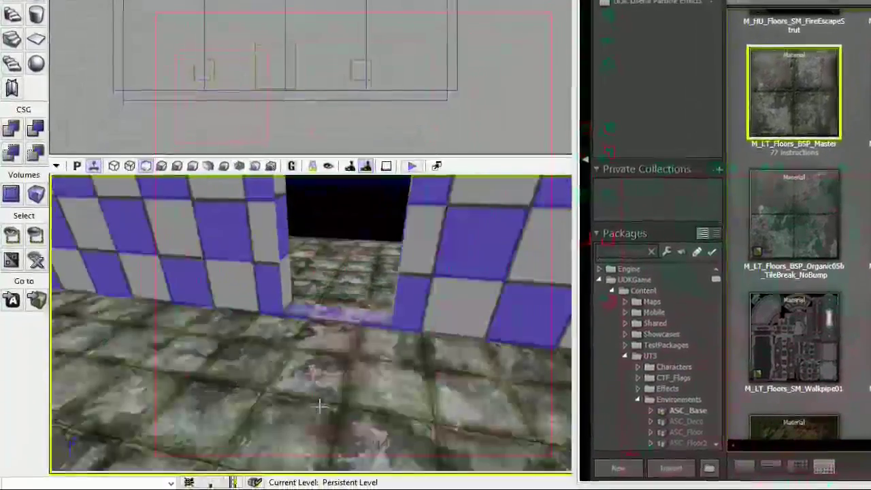
- Select a plain wall surface of the room and extend the selection to its adjacent walls
left_click_drag(320, 406, 293, 394)
scroll(339, 339, "down", 4)
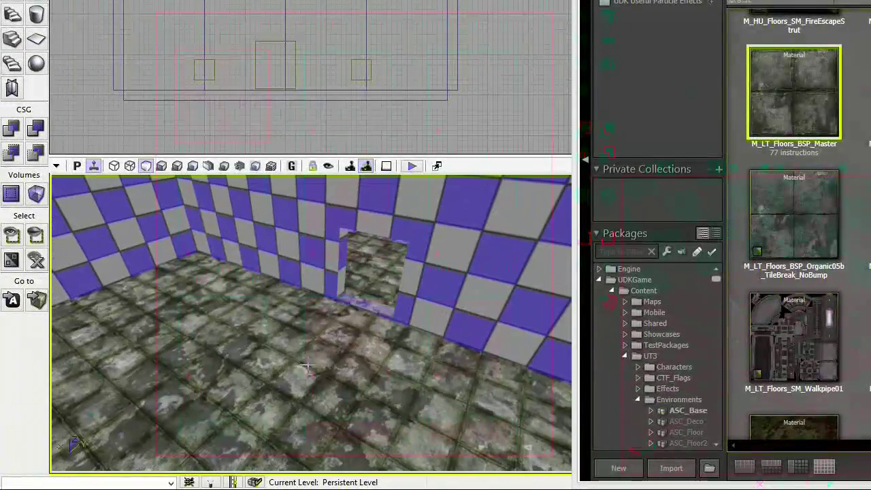
right_click_drag(270, 318, 250, 248)
scroll(251, 249, "up", 2)
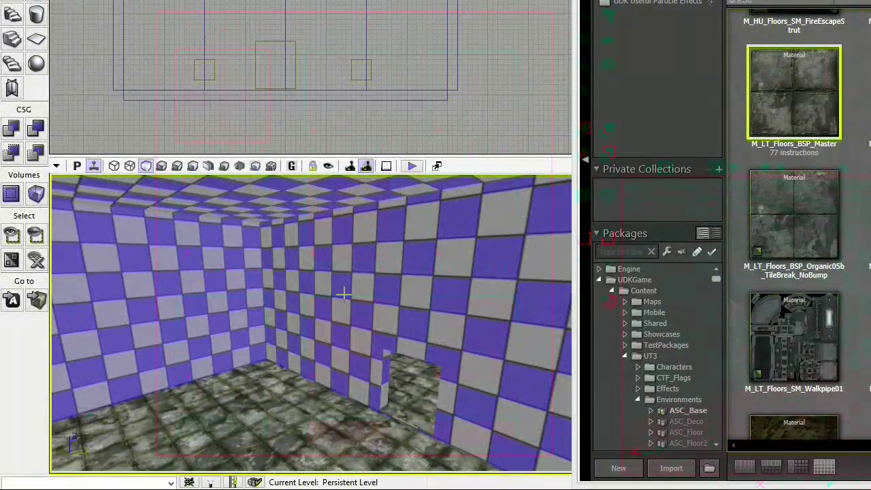
left_click_drag(344, 294, 281, 304)
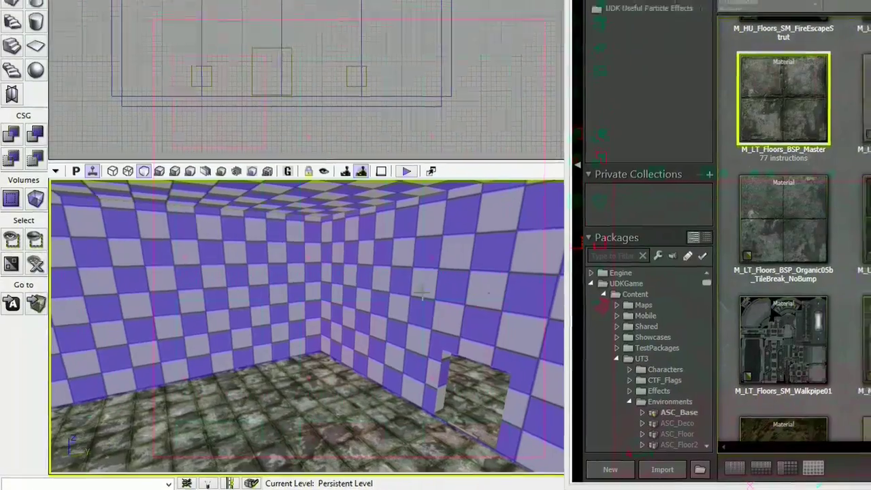
left_click_drag(429, 290, 136, 300)
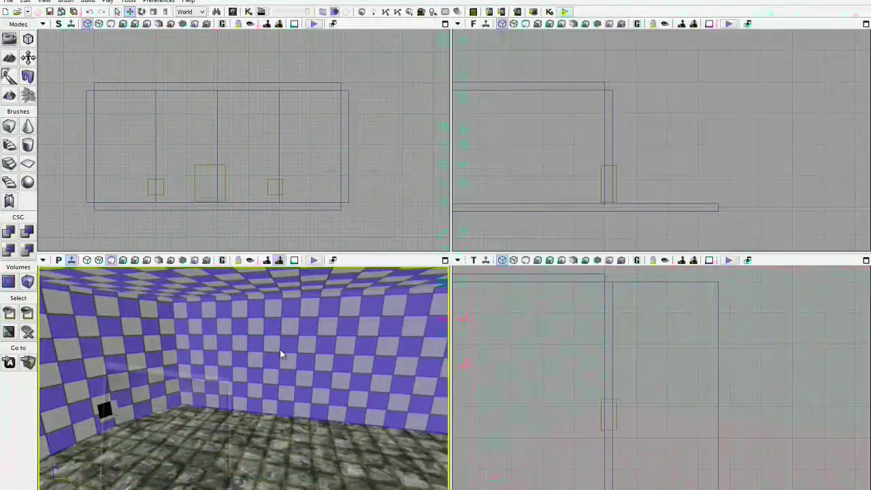
right_click(285, 346)
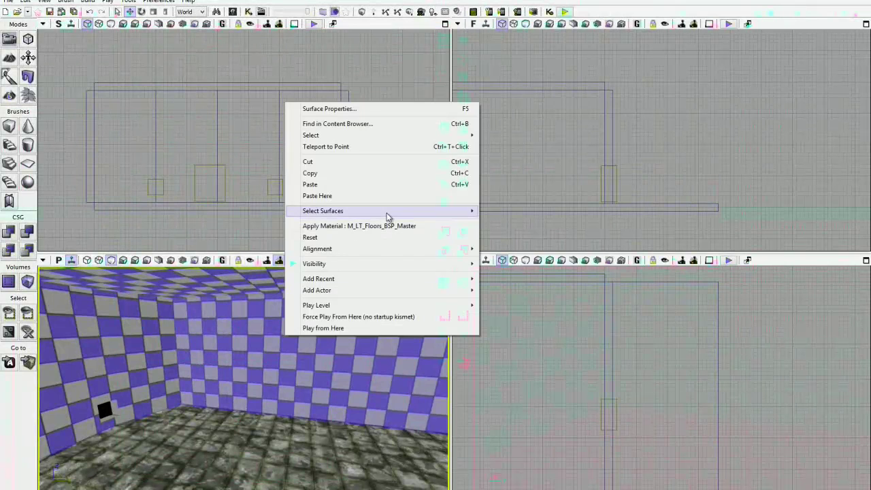
mouse_move(389, 215)
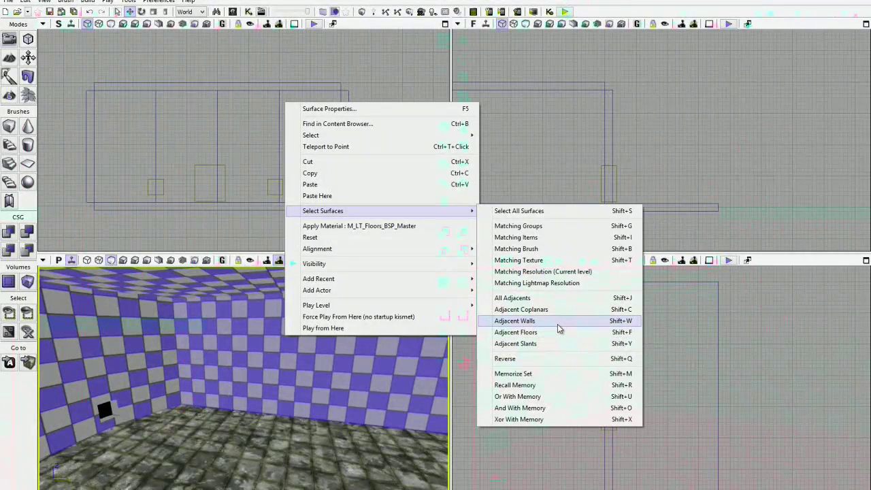
left_click(618, 321)
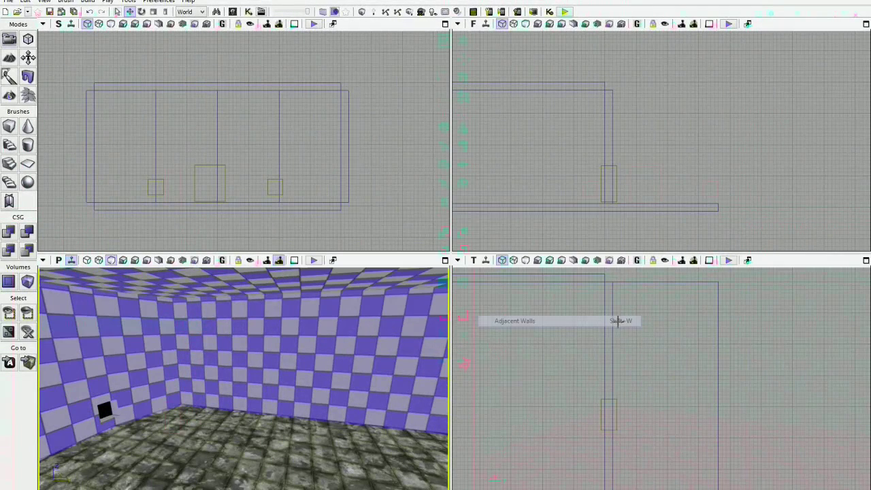
- Search the Content Browser for "wall" materials and select M_NEC_Walls_BSP_Turk182Plain_B
right_click_drag(176, 379, 449, 350)
left_click_drag(450, 350, 39, 328)
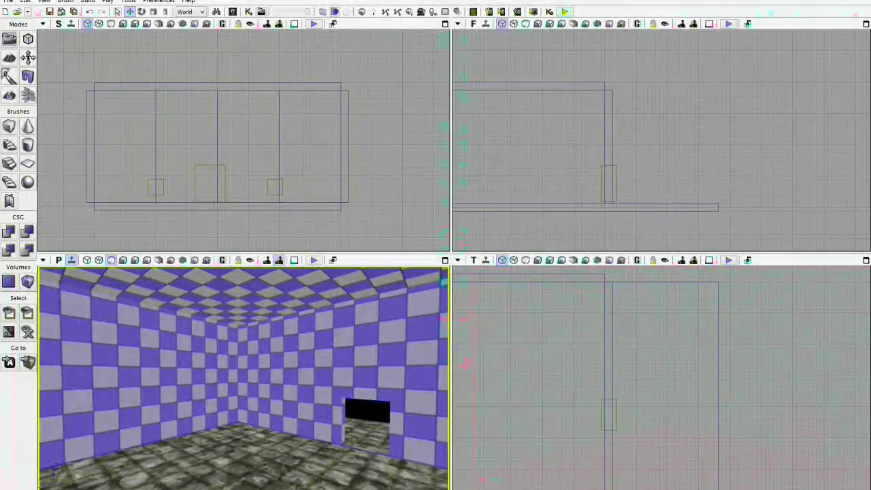
key("alt+Tab")
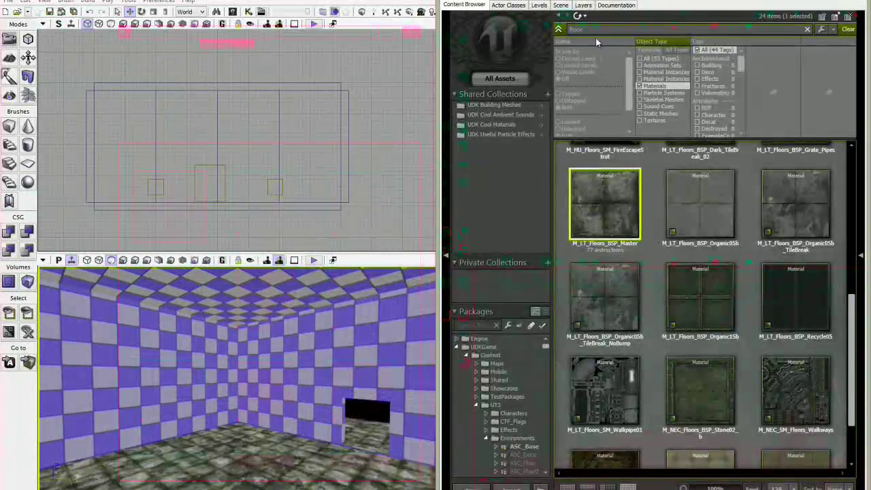
type("wall")
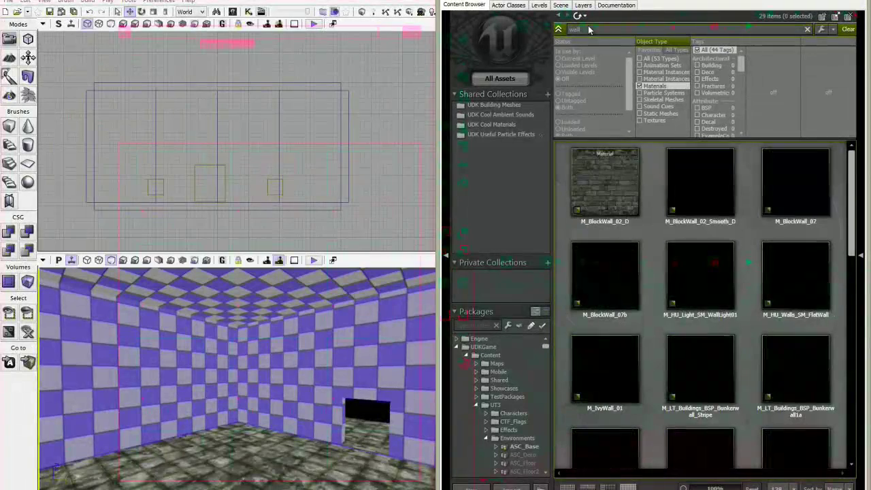
left_click_drag(853, 172, 857, 253)
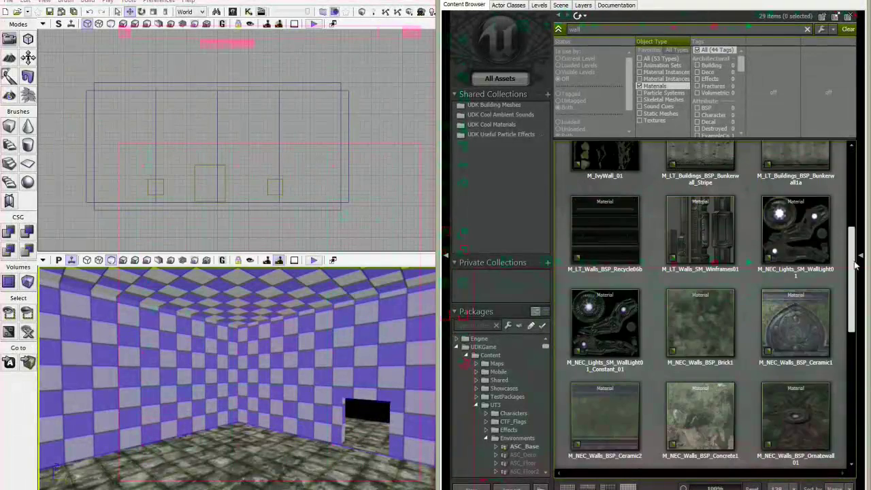
scroll(701, 326, "down", 3)
left_click(700, 329)
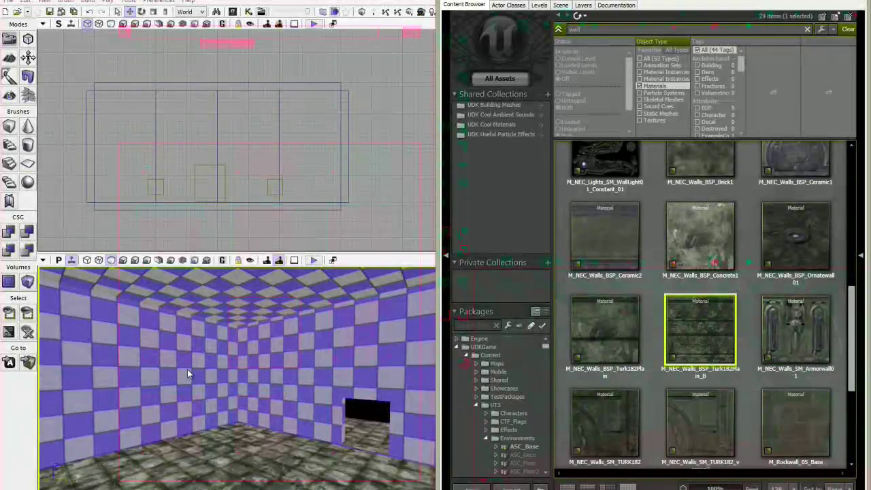
- Apply M_NEC_Walls_BSP_Turk182Plain_B to the selected walls, check them around the room and close the Content Browser
right_click(188, 369)
left_click(297, 248)
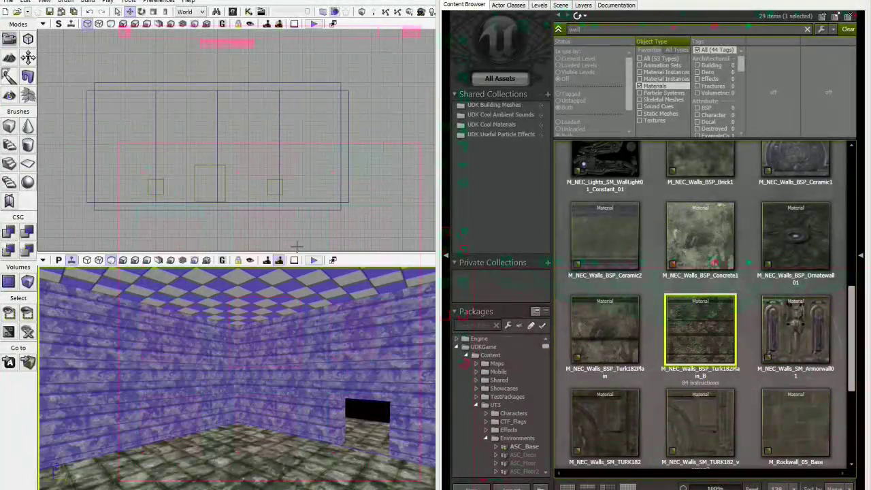
right_click_drag(297, 385, 348, 399)
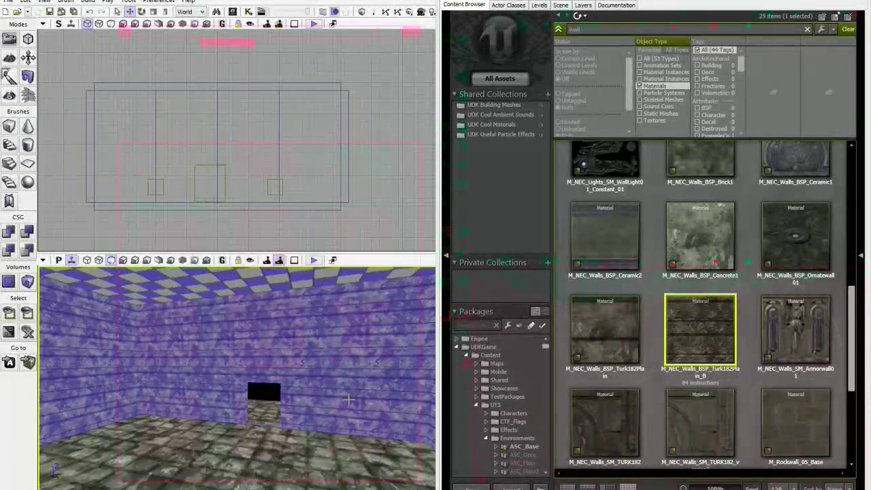
left_click_drag(347, 402, 304, 416)
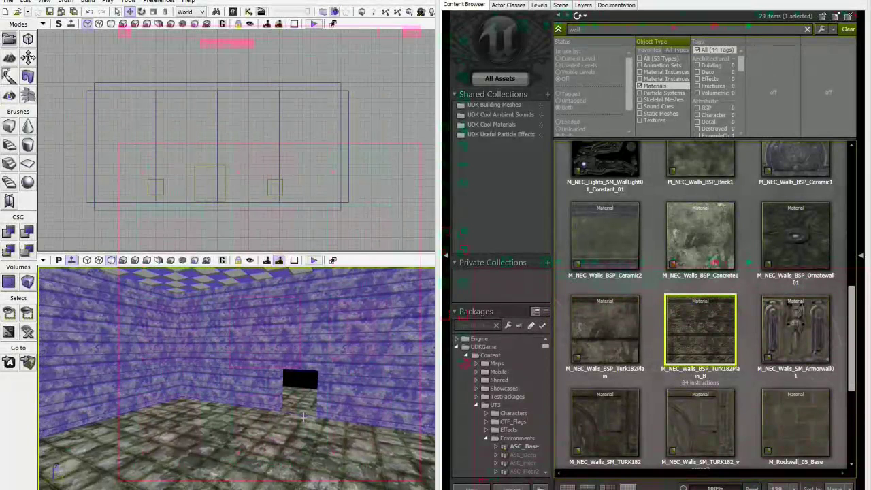
left_click_drag(204, 338, 174, 339)
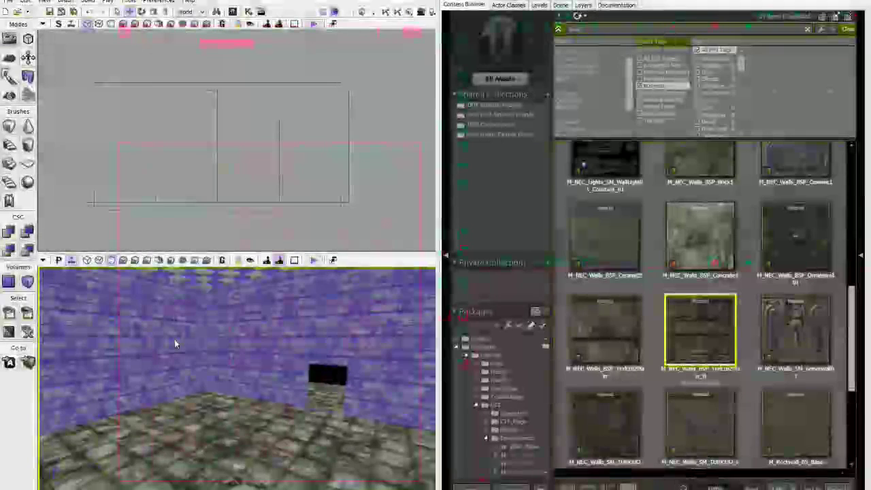
right_click_drag(271, 348, 290, 373)
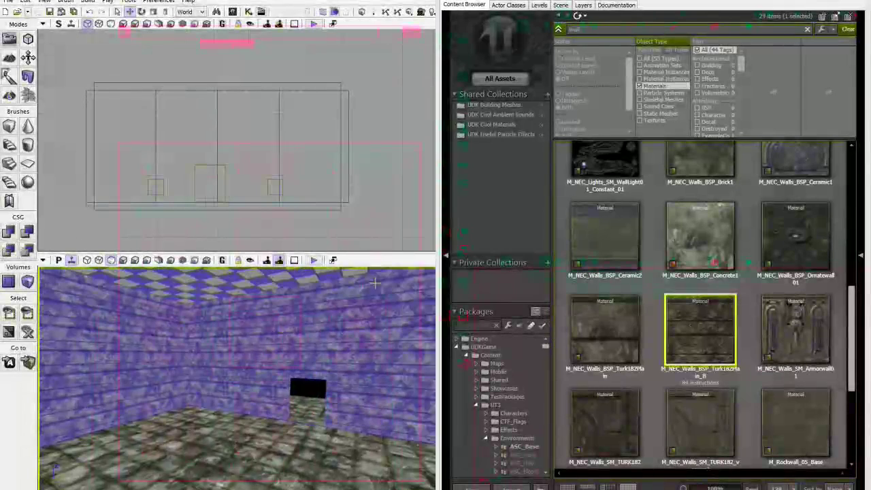
key("alt+F4")
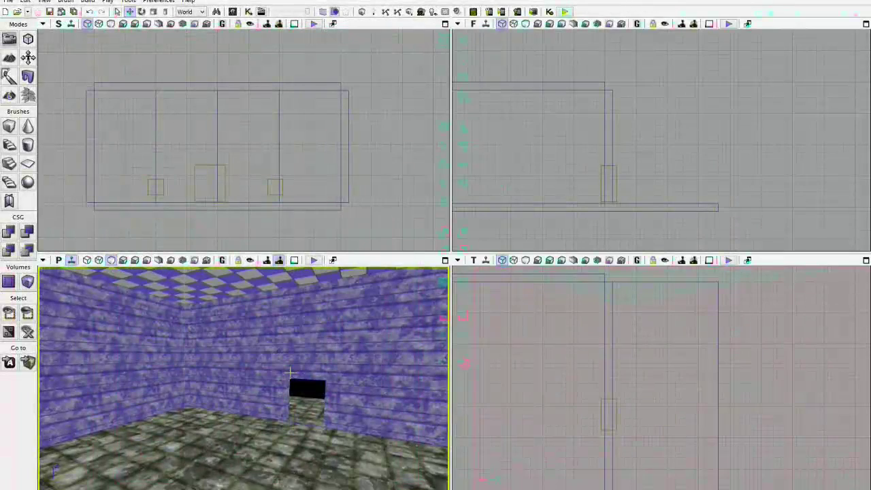
- Open the surface properties of the selected walls and pan their texture in U and V in increments of 16
key("F5")
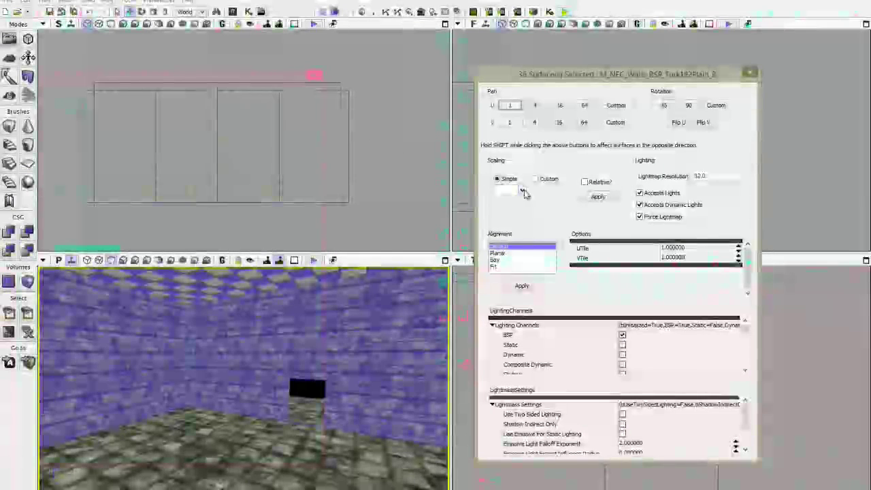
left_click(560, 106)
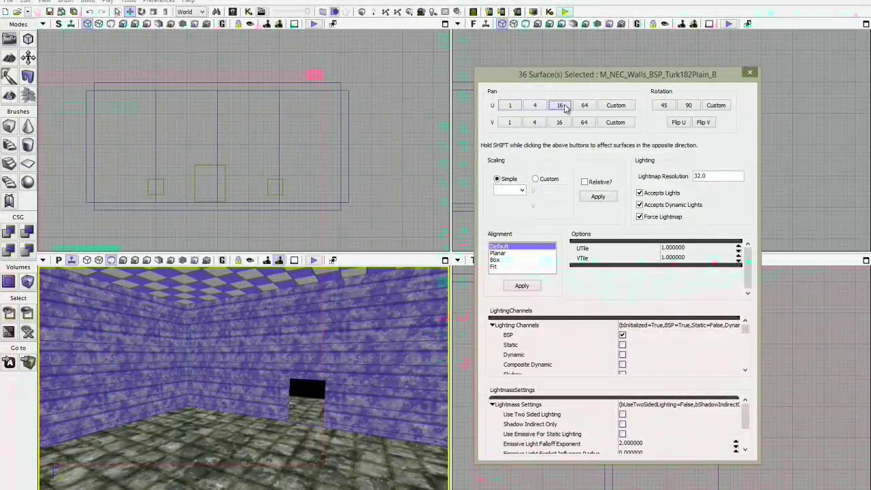
left_click(561, 106)
left_click(564, 106)
left_click(560, 123)
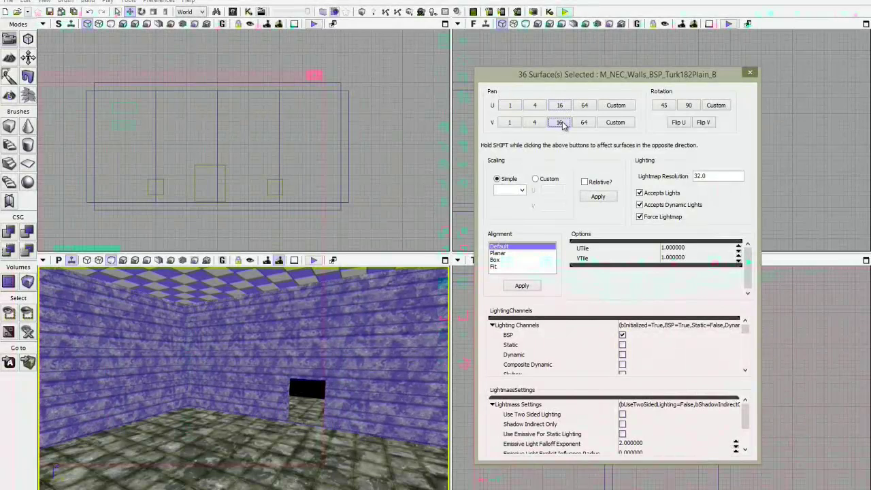
left_click(560, 123)
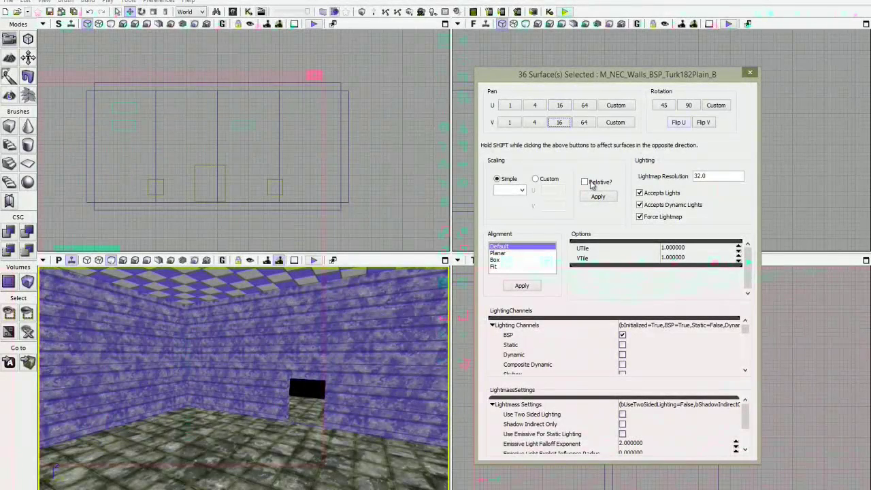
- Apply Planar alignment and a simple scaling of 2.0 to the selected wall surfaces
left_click(504, 253)
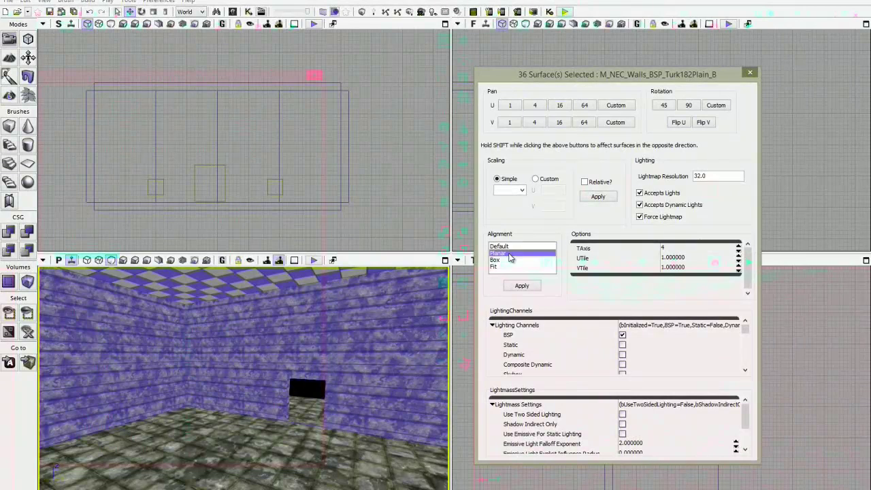
left_click(522, 287)
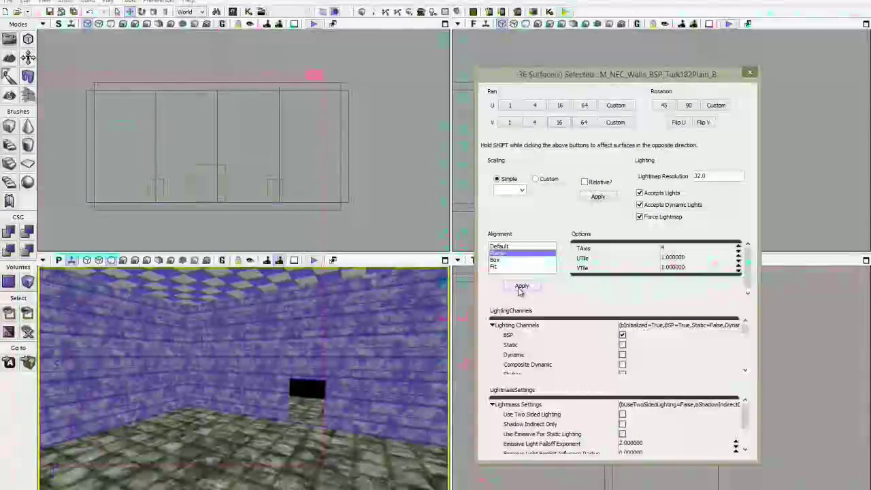
left_click(523, 192)
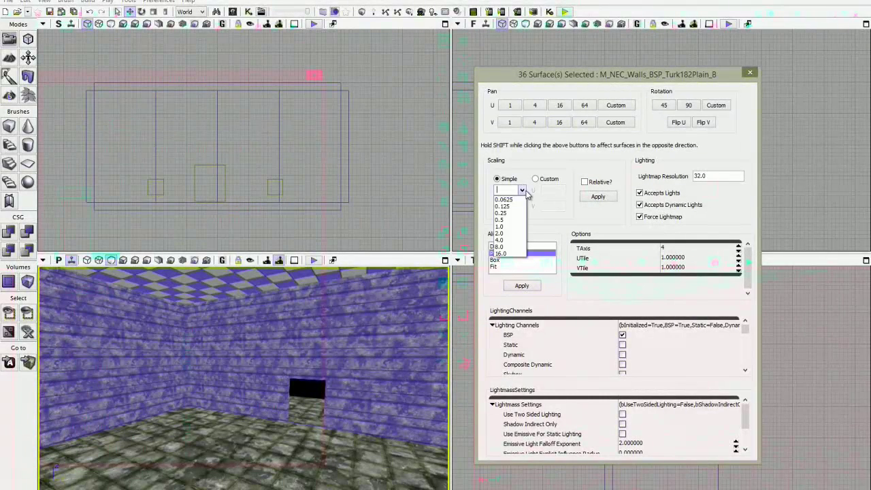
left_click(513, 234)
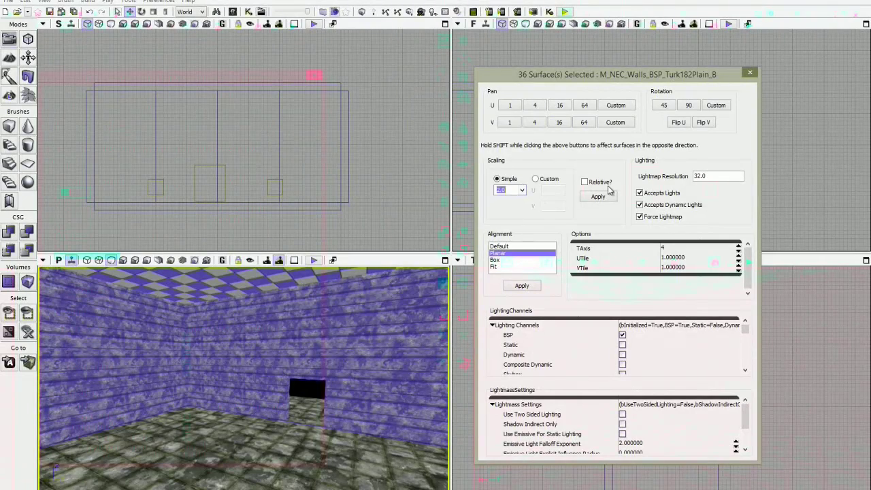
left_click(594, 199)
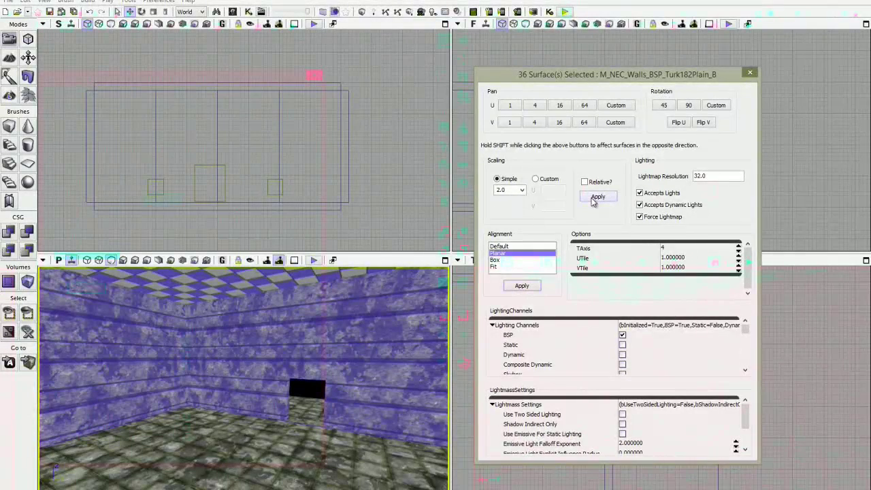
- Try a simple scaling of 0.125 on the wall texture and return it to 2.0
left_click(523, 190)
left_click(515, 206)
left_click(582, 198)
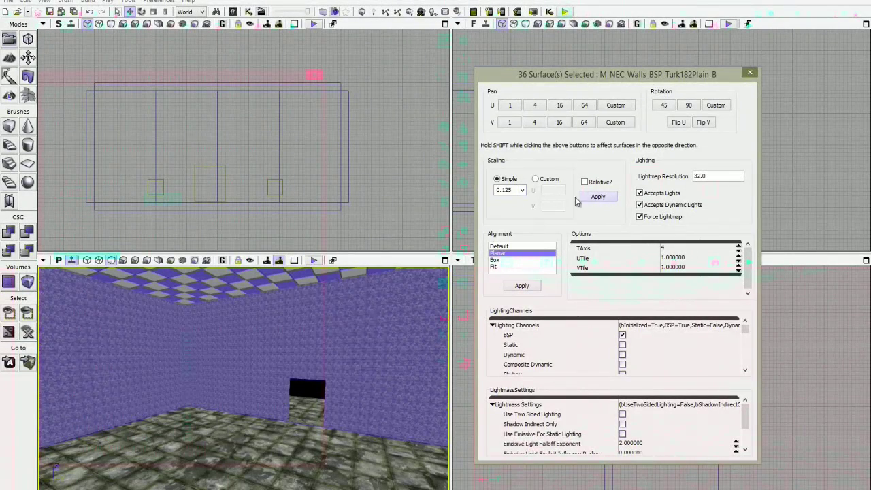
left_click(523, 190)
left_click(514, 234)
left_click(594, 197)
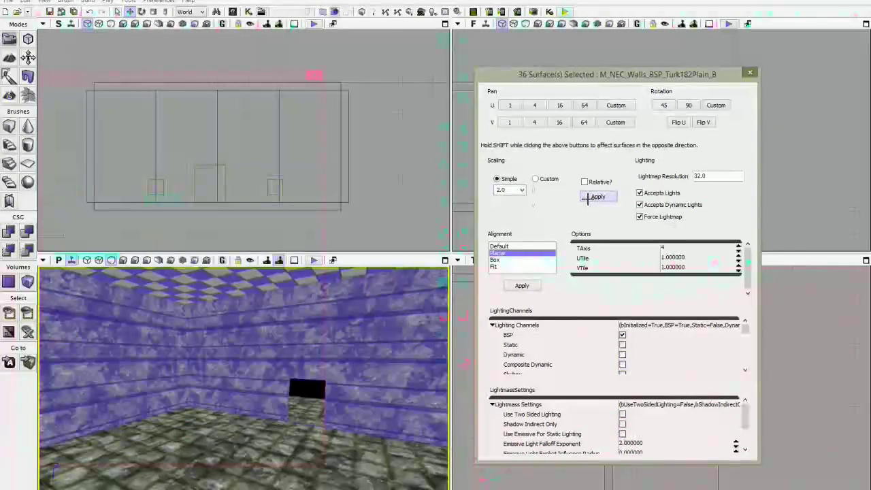
- Select the room's checkered ceiling surface and search the Content Browser for "ceilin"
left_click_drag(317, 362, 440, 340)
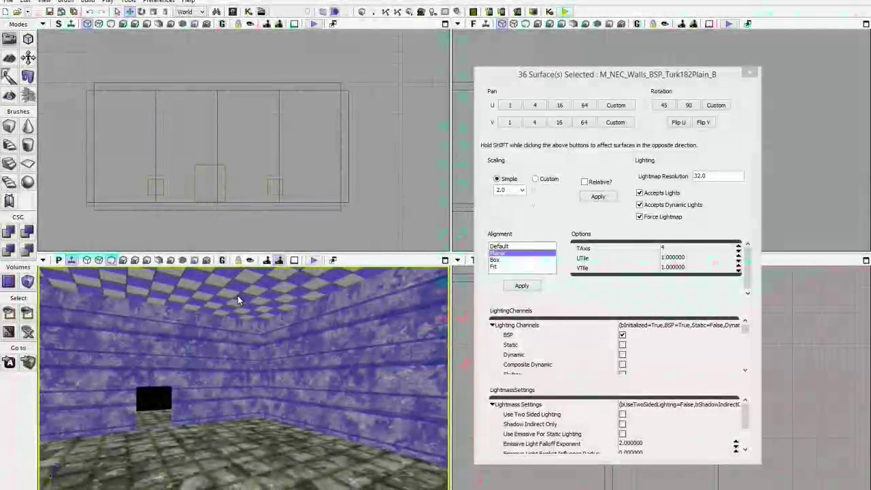
left_click(238, 295)
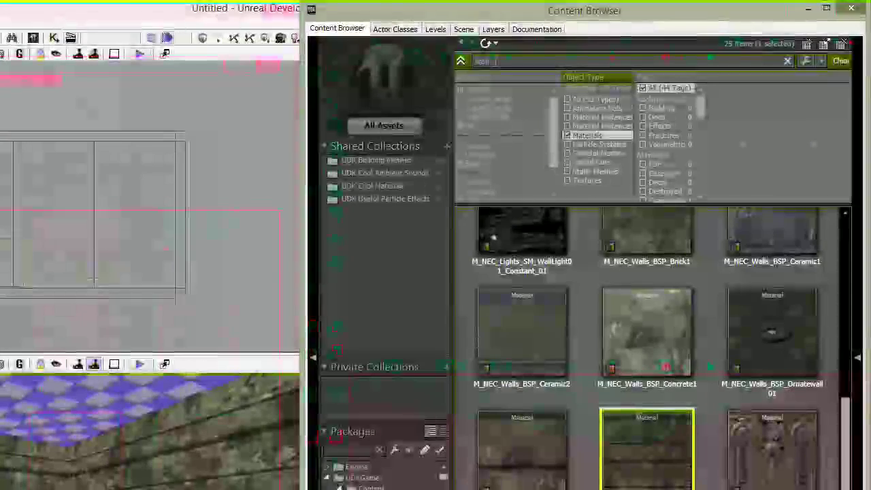
double_click(585, 29)
type("ceilin")
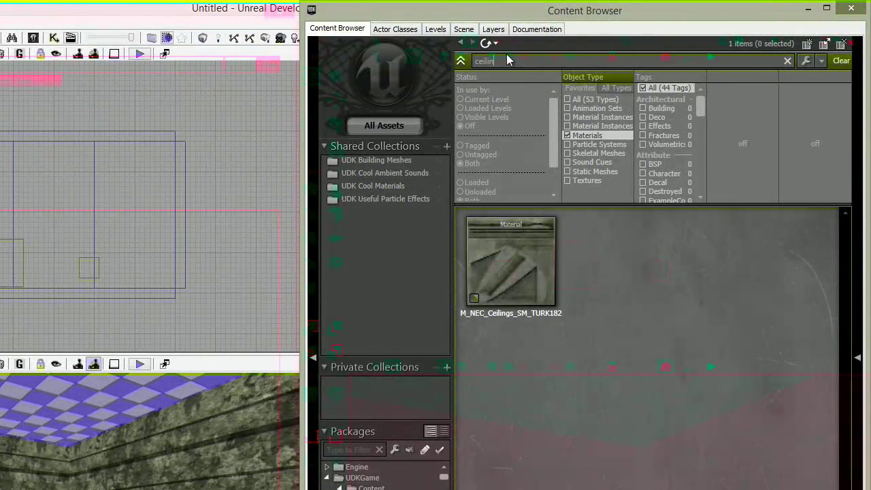
- Search the materials for "concrete" and apply M_ConcreteBase_02 to the ceiling surface
left_click_drag(510, 61, 447, 67)
type("concrete")
left_click(543, 255)
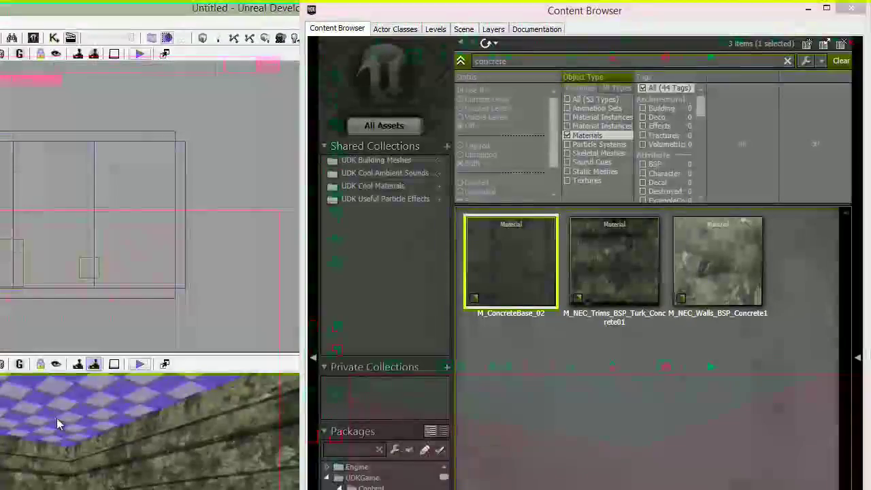
right_click(59, 417)
left_click(165, 250)
right_click_drag(138, 449, 87, 430)
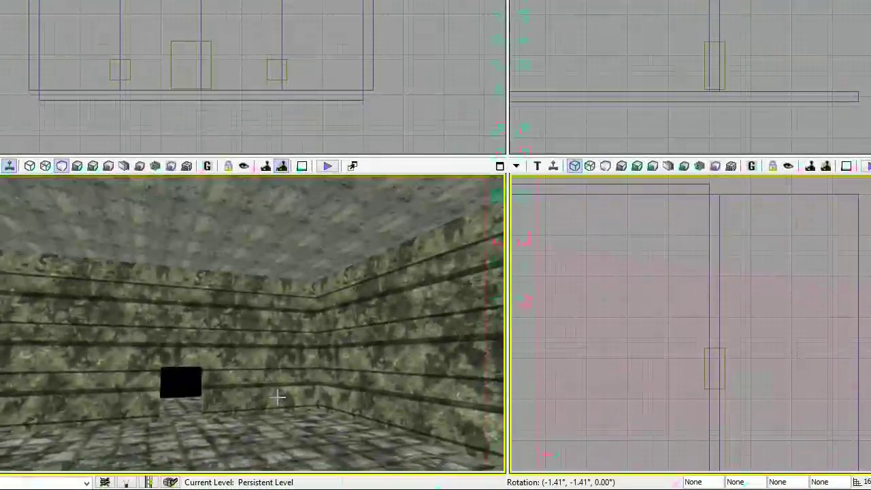
- Select the untextured underside of the doorway opening and locate the ceiling's M_ConcreteBase_02 material in the Content Browser
right_click_drag(278, 397, 506, 383)
left_click(287, 256, "ctrl")
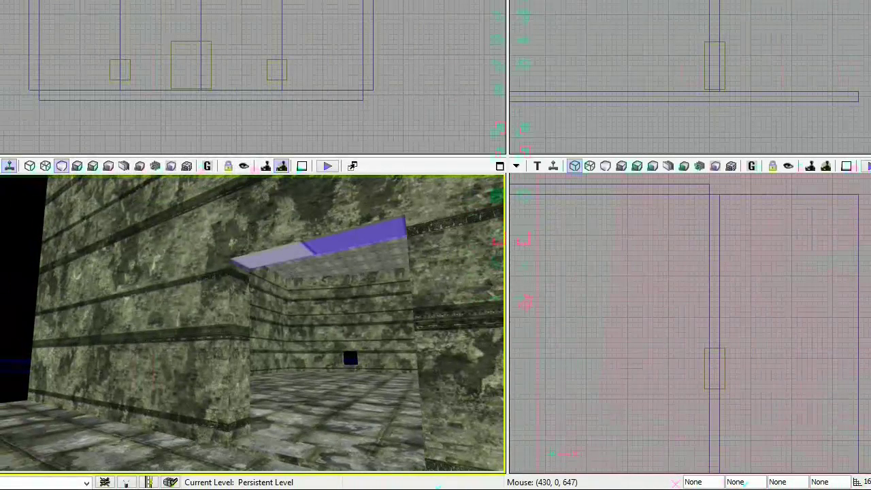
right_click_drag(282, 350, 284, 260)
key("w")
left_click(290, 245)
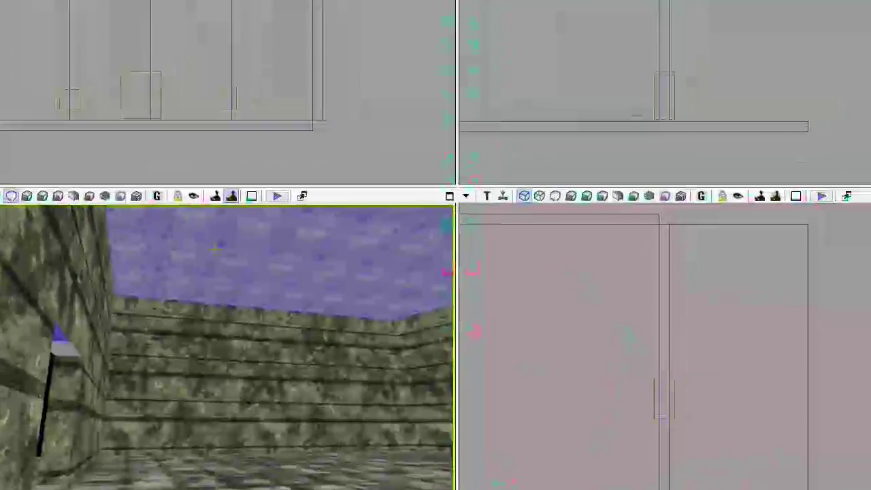
right_click(275, 217)
left_click(160, 37)
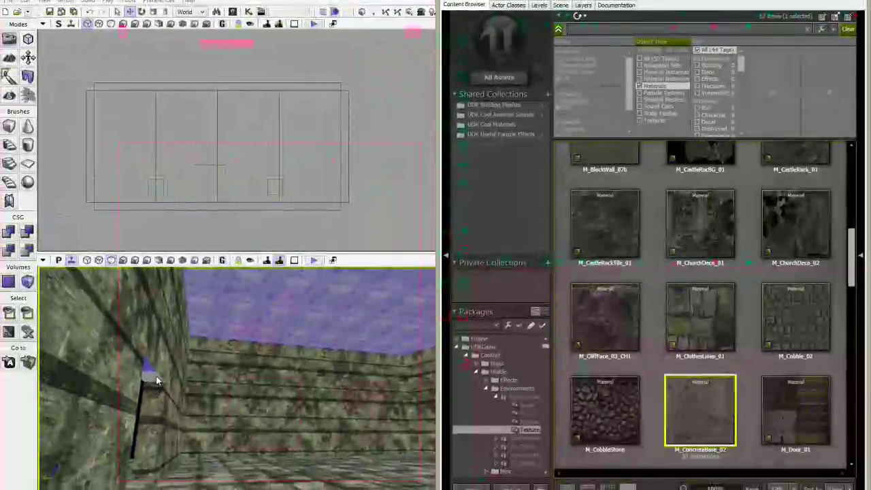
- Apply M_ConcreteBase_02 to the underside of the doorway opening, close the Content Browser and clear the selection
right_click(151, 381)
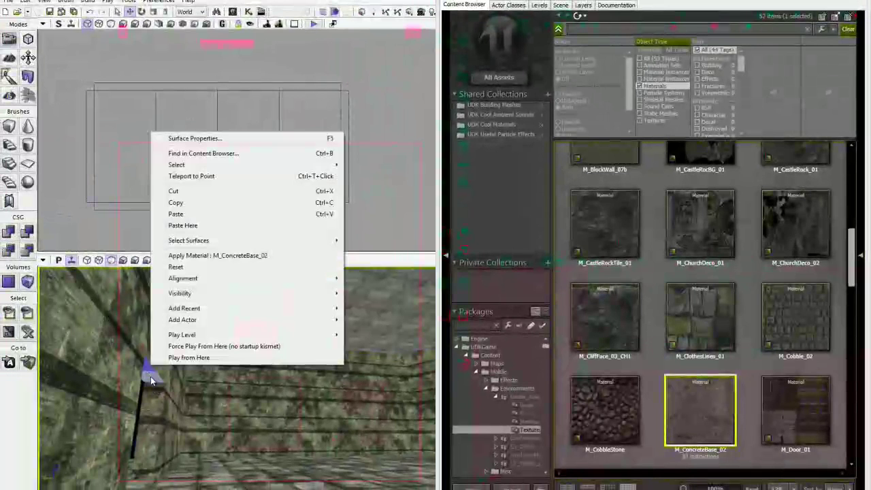
left_click(211, 258)
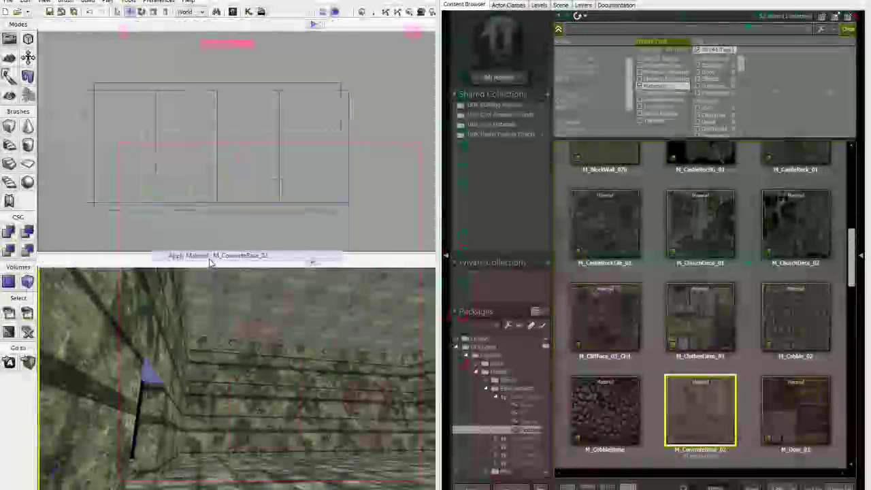
left_click(833, 10)
left_click(560, 173)
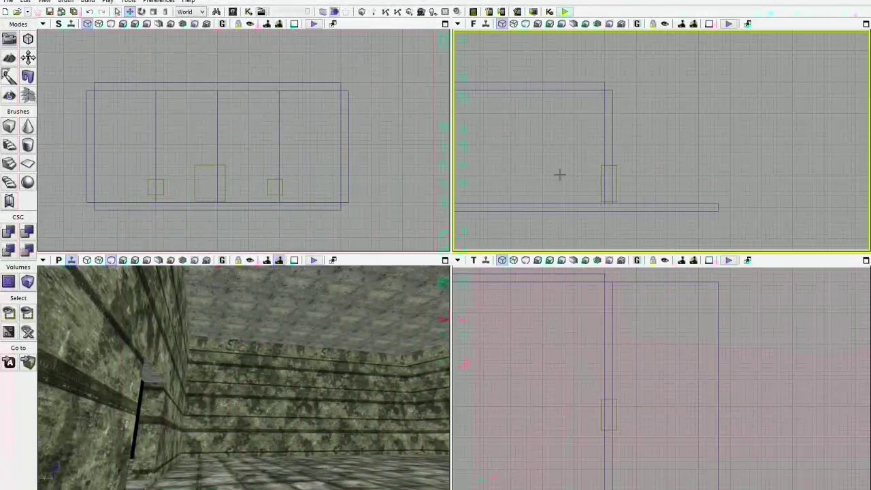
- Examine the textured room from inside and briefly select the curved wall brush and the straight wall brush at the doorway
left_click_drag(560, 173, 606, 171)
right_click_drag(296, 348, 449, 429)
left_click_drag(449, 428, 380, 437)
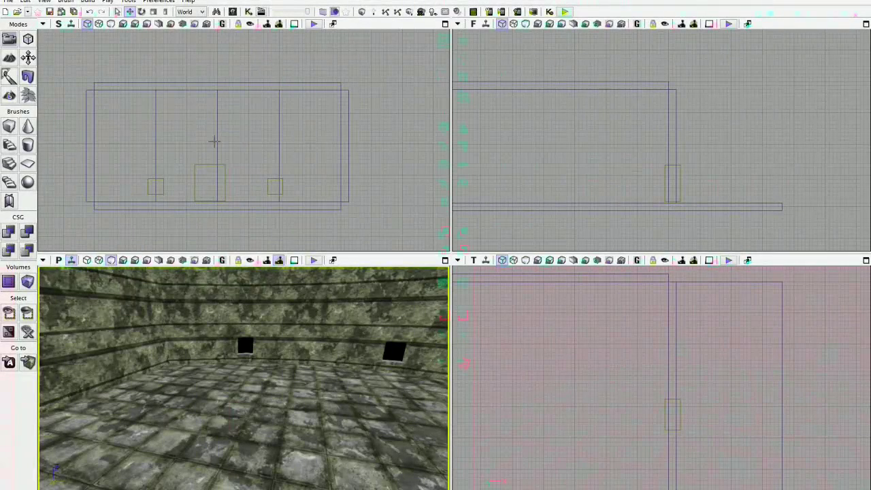
left_click(215, 141)
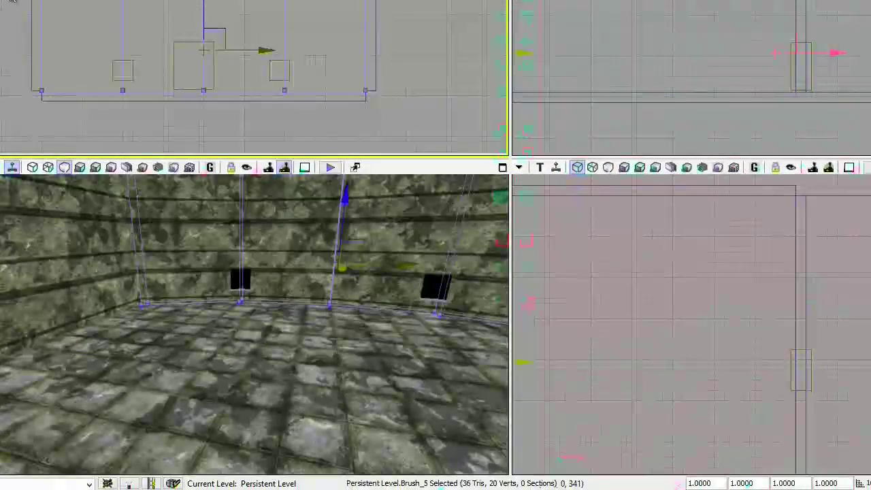
left_click(16, 67)
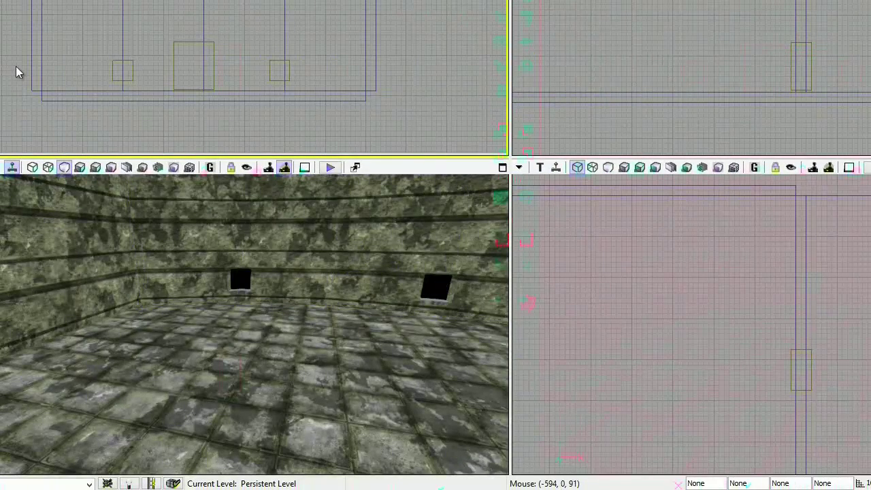
left_click(45, 46)
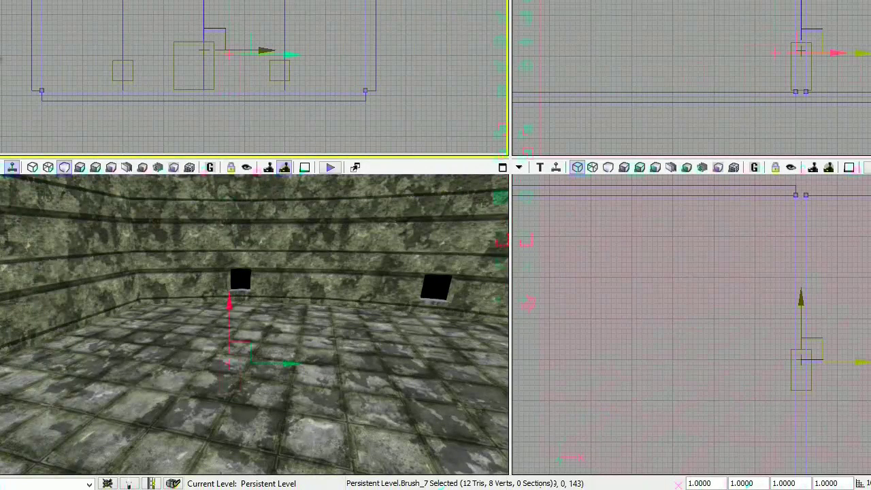
left_click(599, 304)
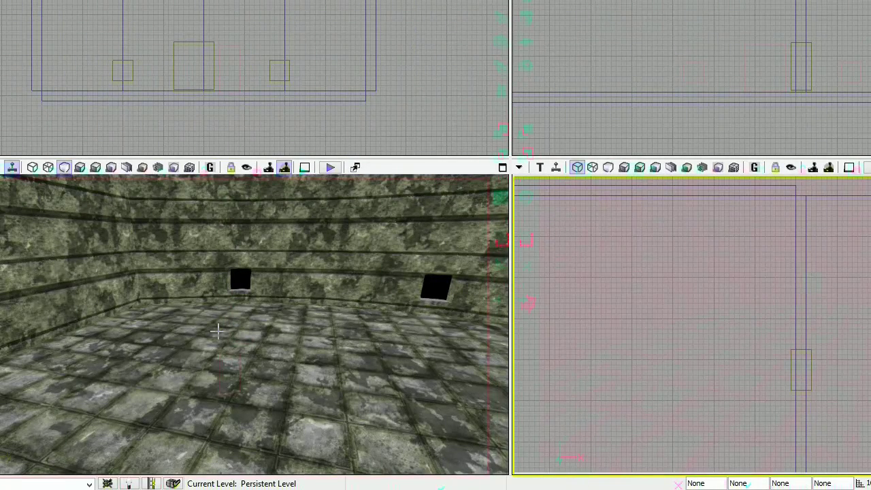
right_click_drag(369, 251, 465, 211)
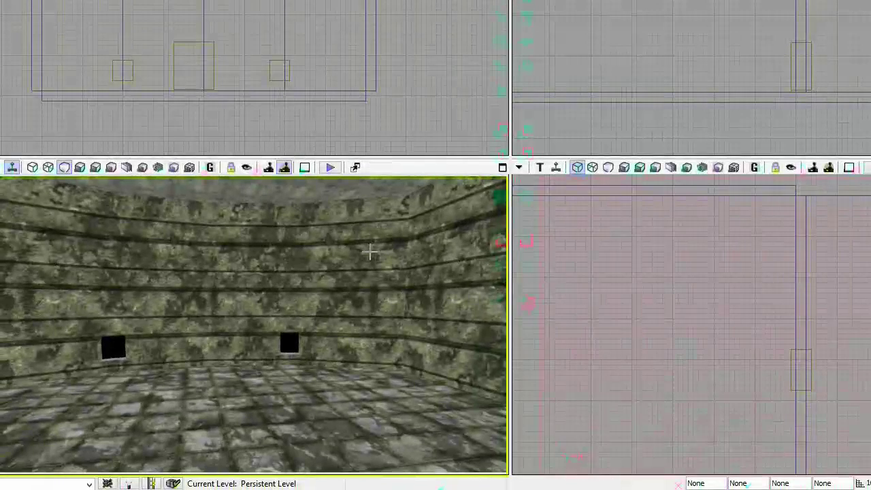